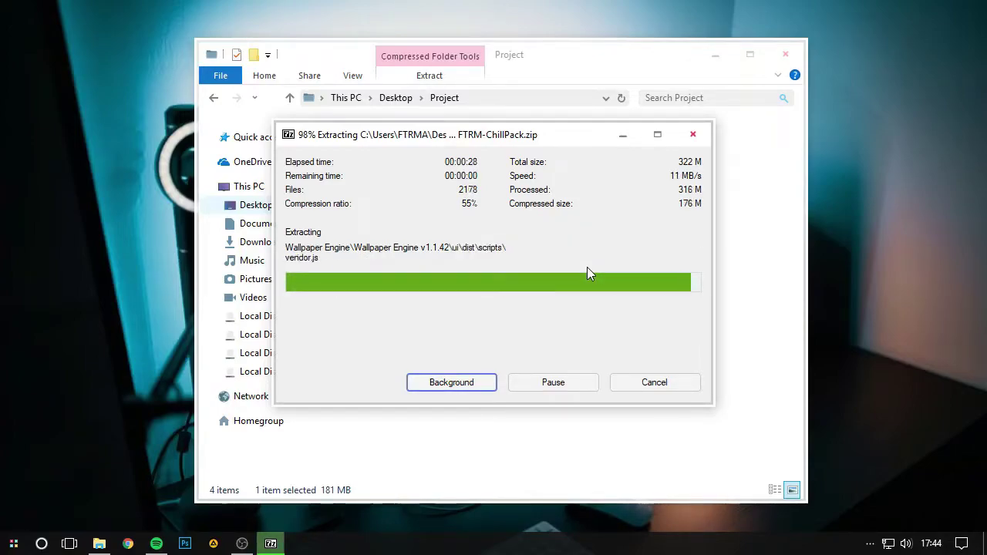
Install Rainmeter 4.2 from the extracted Rainmeter folder as a standard 64-bit installation launched on startup, and run it.
{"action": "left_click", "coordinate": [582, 280]}
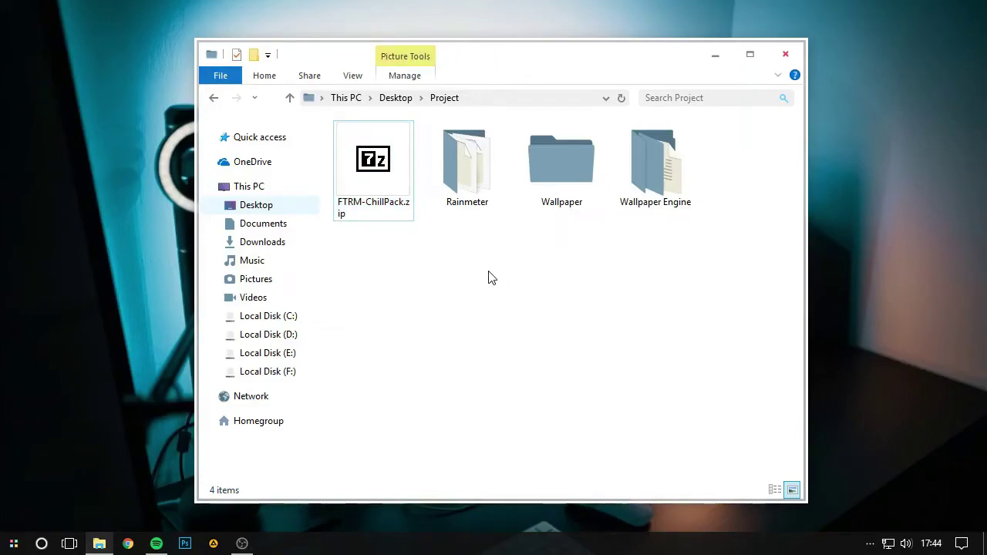
{"action": "double_click", "coordinate": [469, 188]}
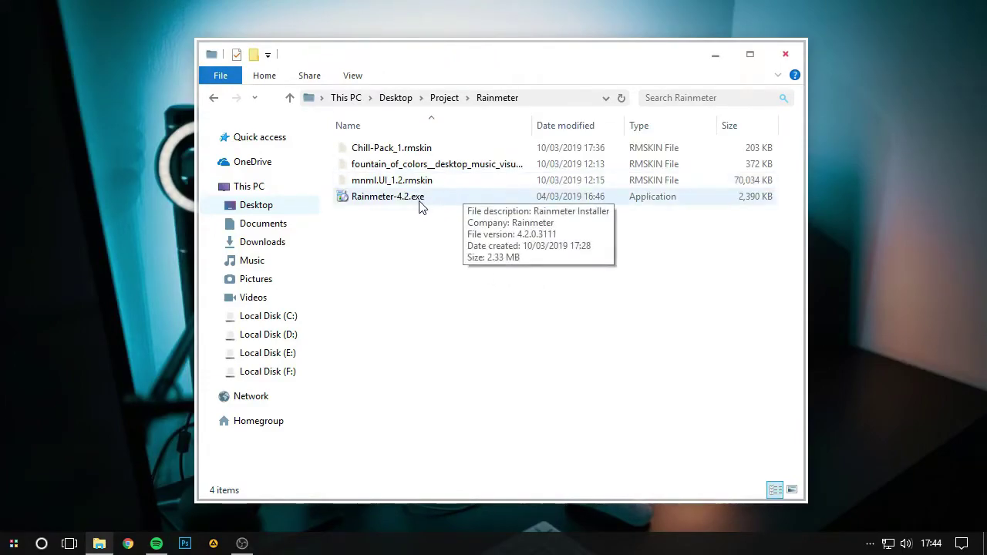
{"action": "left_click", "coordinate": [421, 202]}
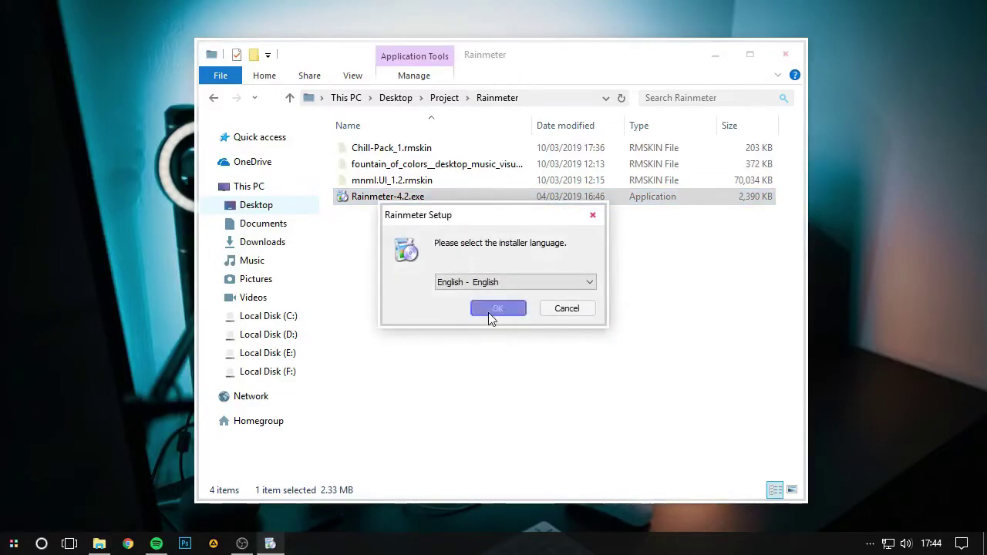
{"action": "left_click", "coordinate": [488, 312]}
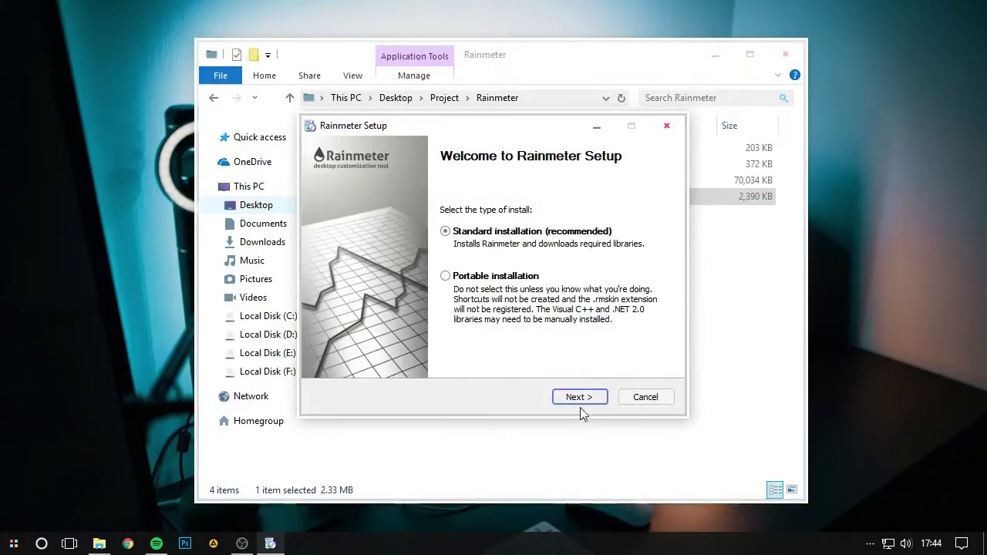
{"action": "left_click", "coordinate": [582, 397]}
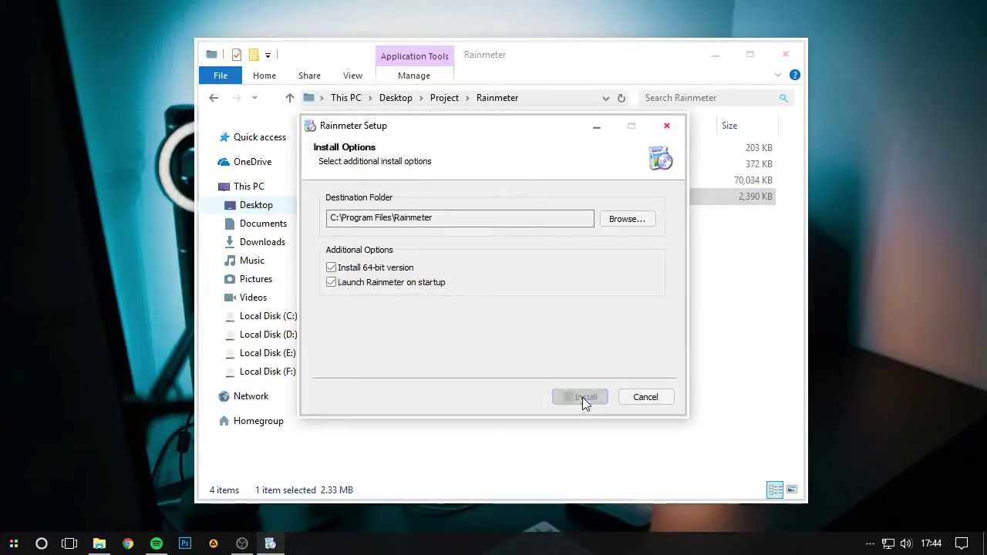
{"action": "left_click", "coordinate": [582, 397]}
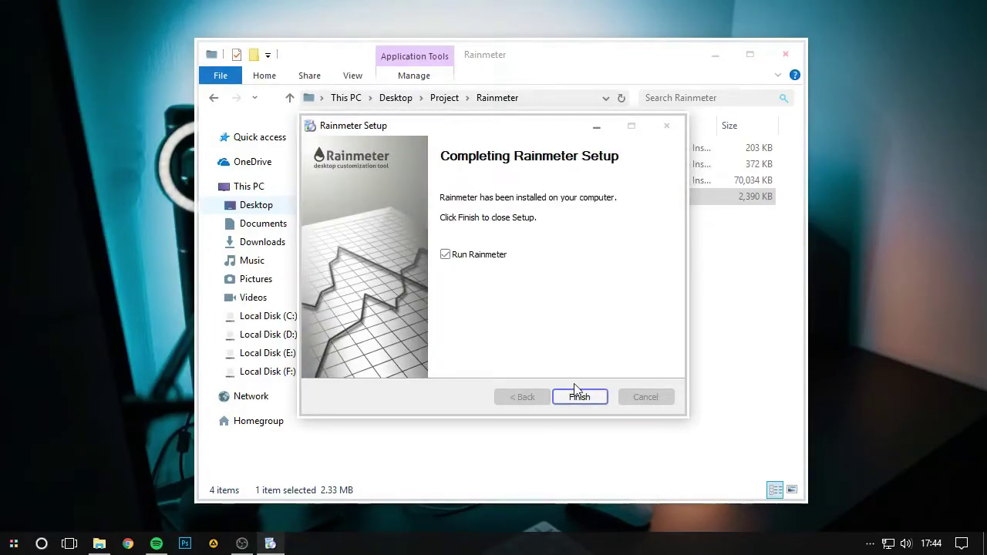
{"action": "left_click", "coordinate": [579, 396]}
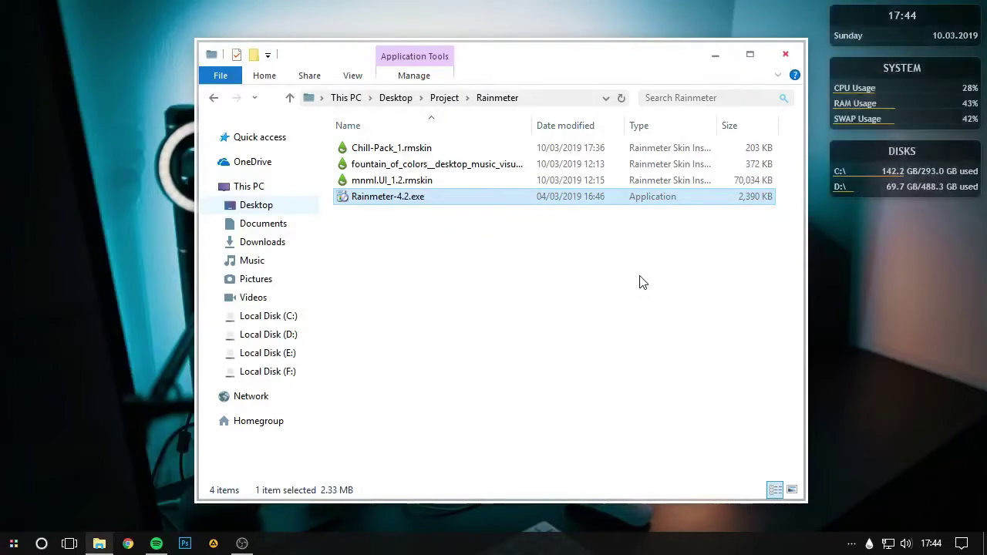
Dismiss the Rainmeter notification and unload the default illustro Welcome, Disks, System and Clock skins from the desktop.
{"action": "left_click", "coordinate": [714, 55]}
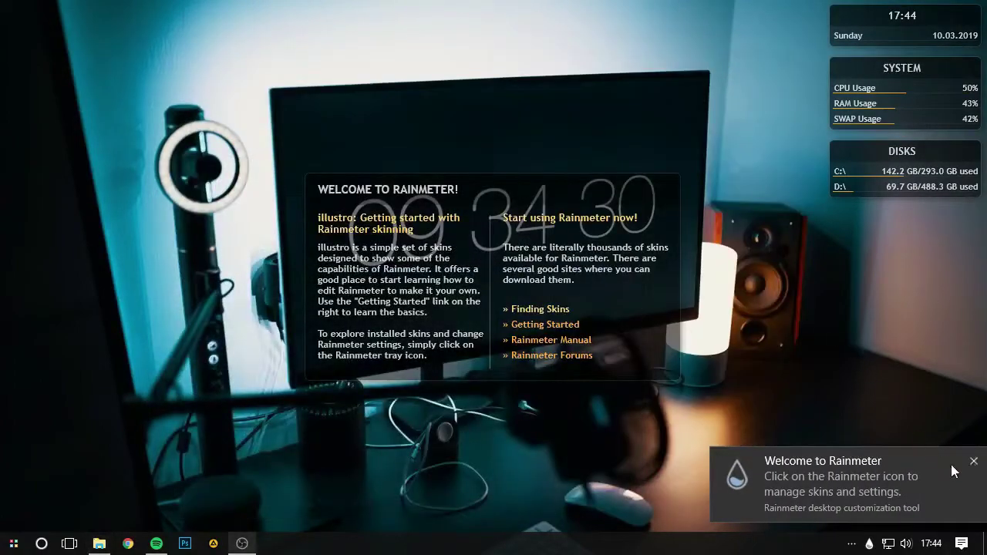
{"action": "left_click", "coordinate": [972, 463]}
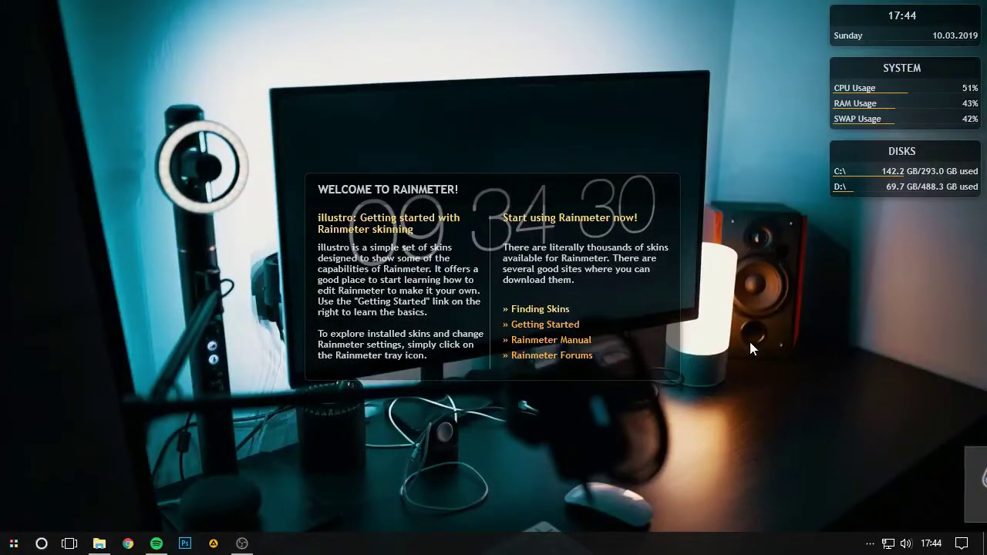
{"action": "right_click", "coordinate": [663, 183]}
{"action": "left_click", "coordinate": [703, 359]}
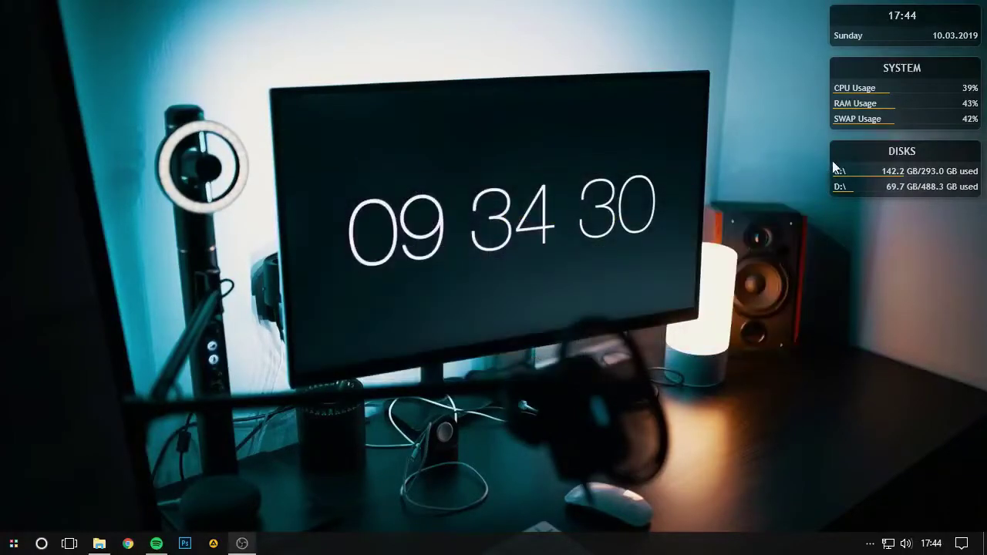
{"action": "right_click", "coordinate": [853, 153]}
{"action": "left_click", "coordinate": [882, 328]}
{"action": "right_click", "coordinate": [873, 98]}
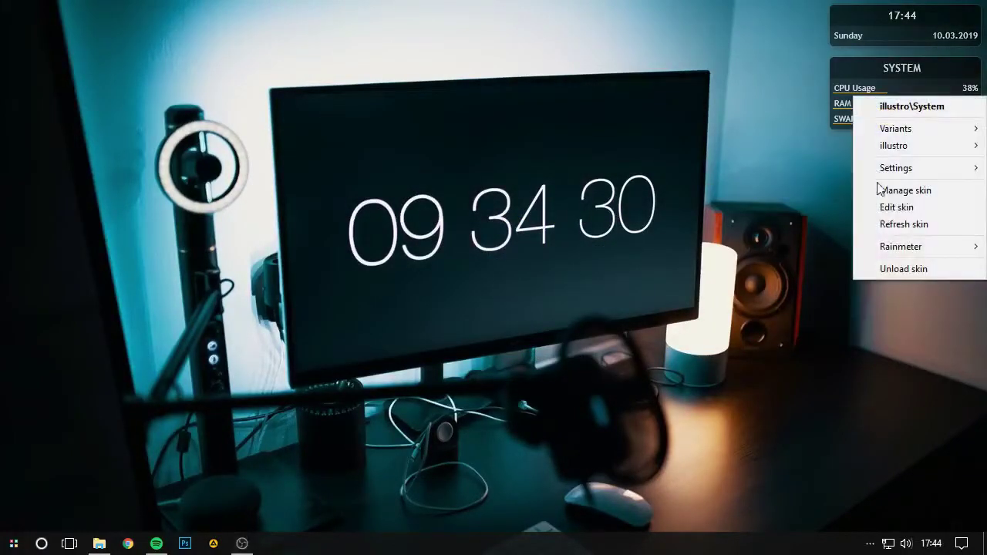
{"action": "left_click", "coordinate": [879, 267]}
{"action": "right_click", "coordinate": [854, 36]}
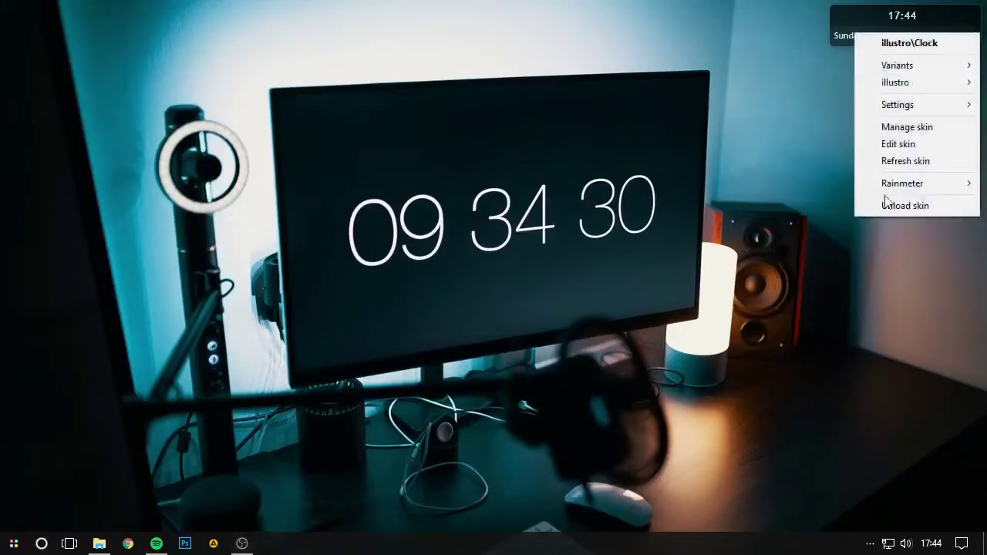
{"action": "left_click", "coordinate": [891, 206]}
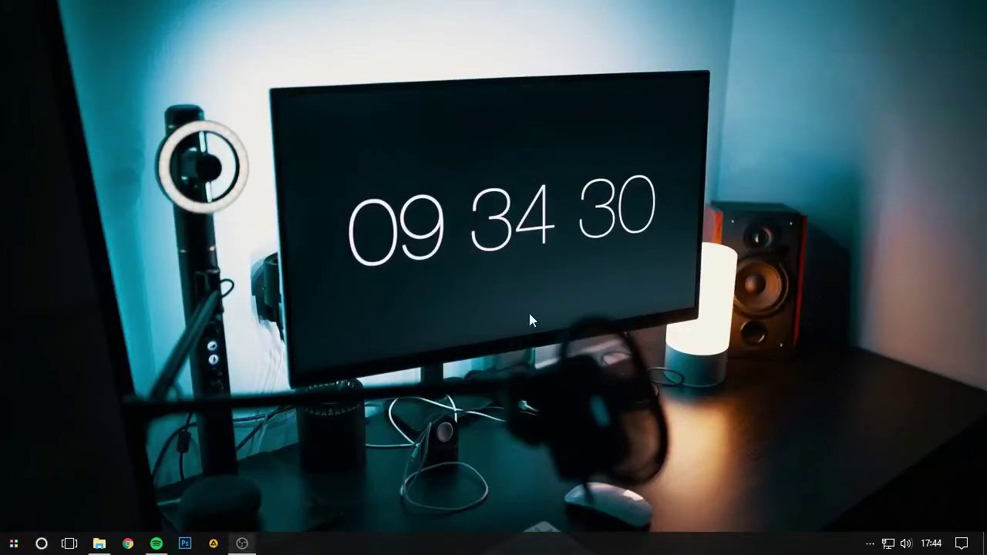
Install the Chill-Pack_1 and Fountain of Colors skin packages from the Rainmeter folder.
{"action": "left_click", "coordinate": [107, 546]}
{"action": "left_click", "coordinate": [406, 151]}
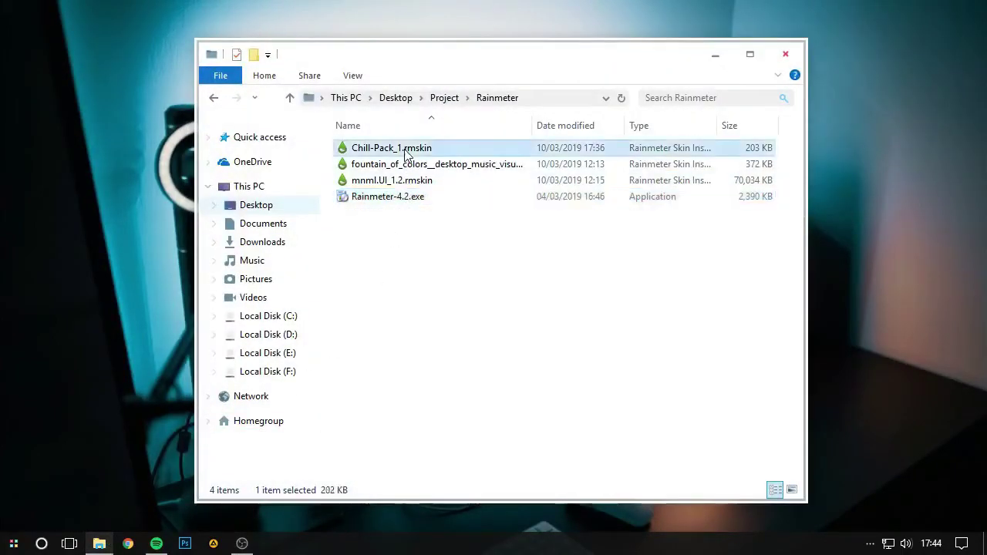
{"action": "double_click", "coordinate": [399, 155]}
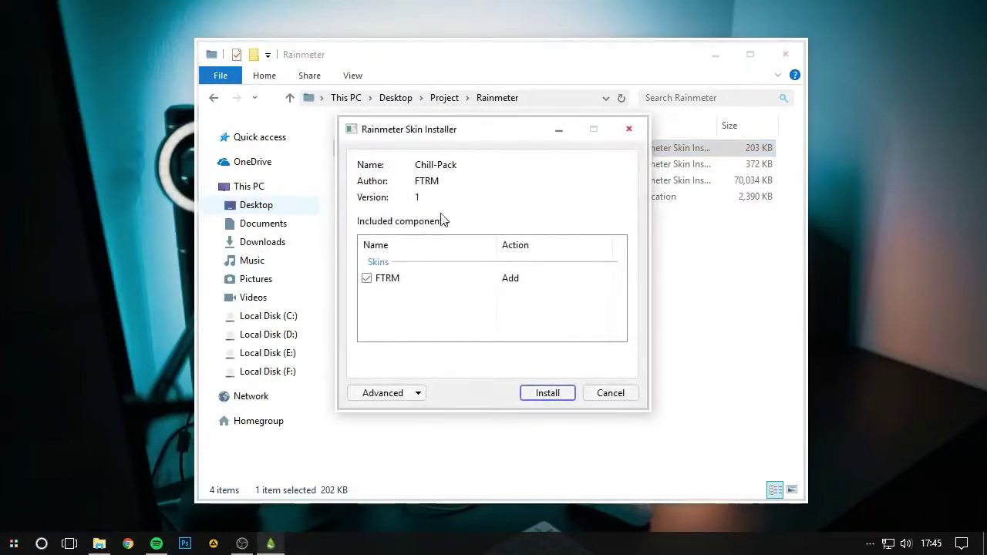
{"action": "left_click", "coordinate": [549, 394]}
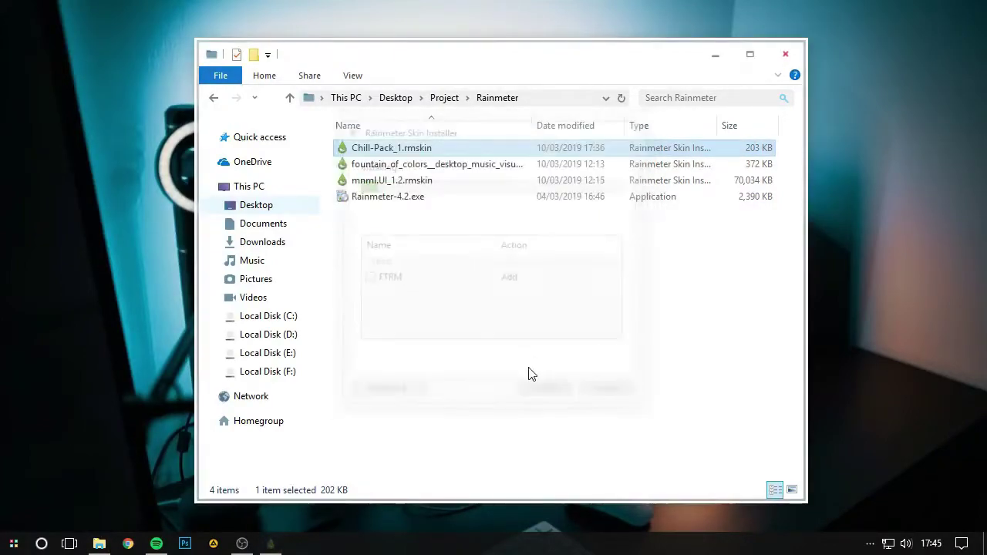
{"action": "left_click", "coordinate": [390, 167]}
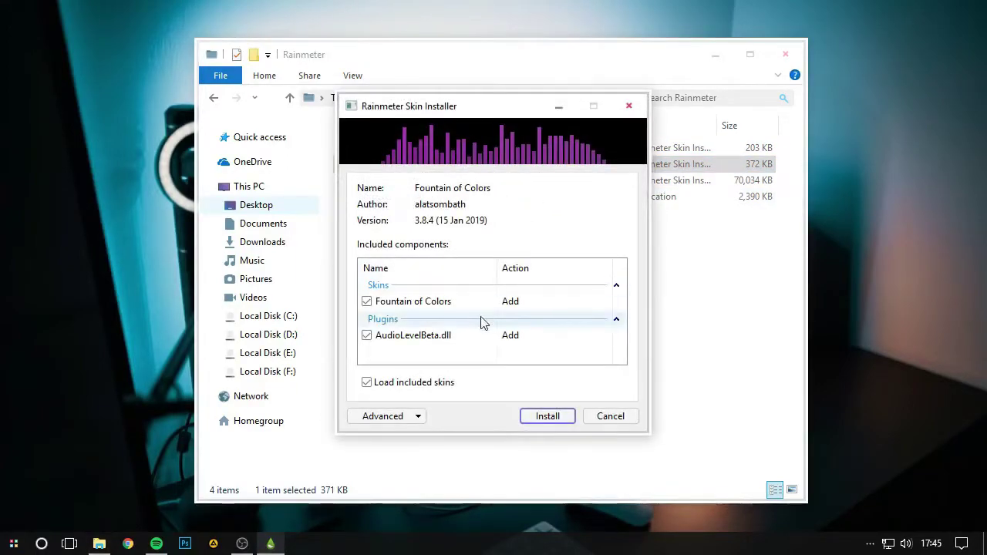
{"action": "left_click", "coordinate": [535, 420]}
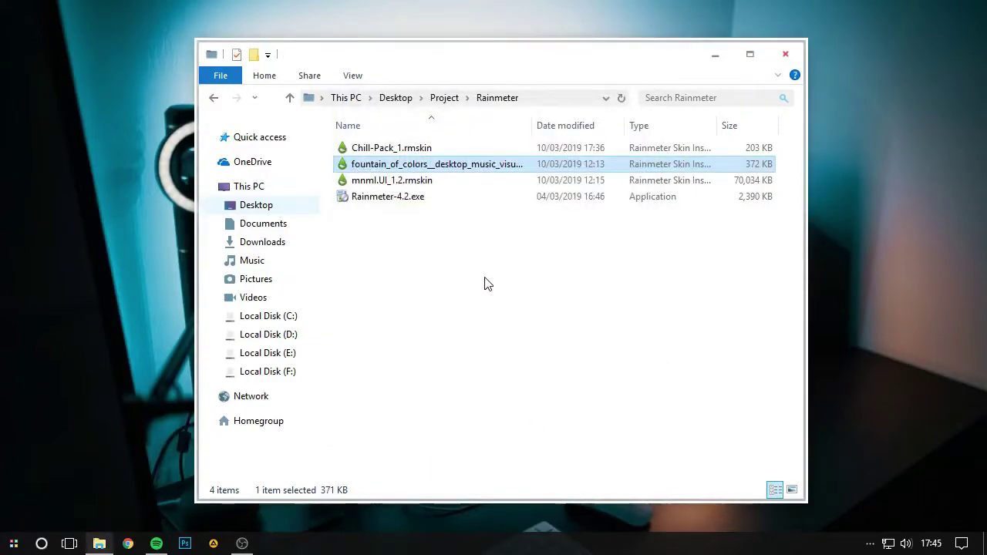
Install the mnml.UI_1.2.rmskin package without loading its included skins.
{"action": "double_click", "coordinate": [414, 182]}
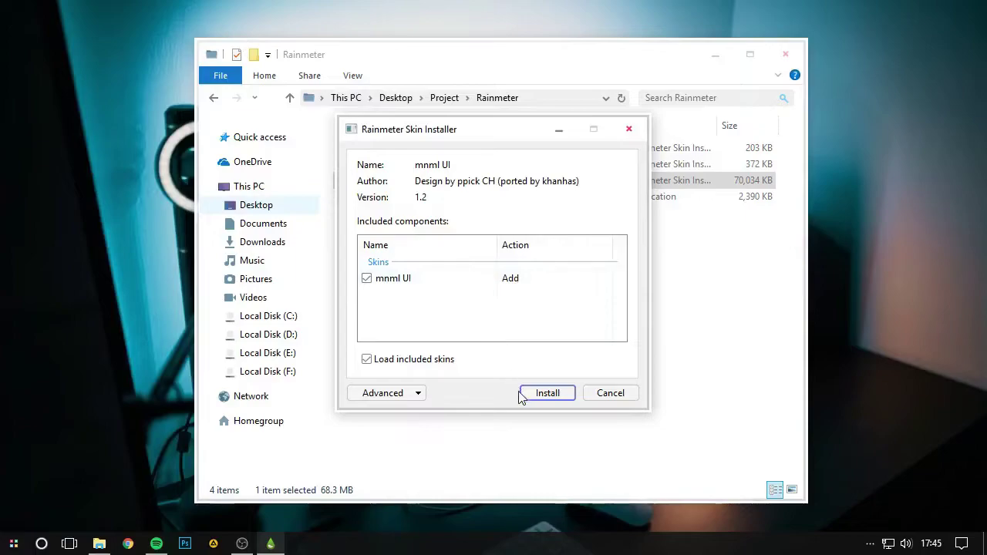
{"action": "left_click", "coordinate": [436, 359]}
{"action": "left_click", "coordinate": [518, 393]}
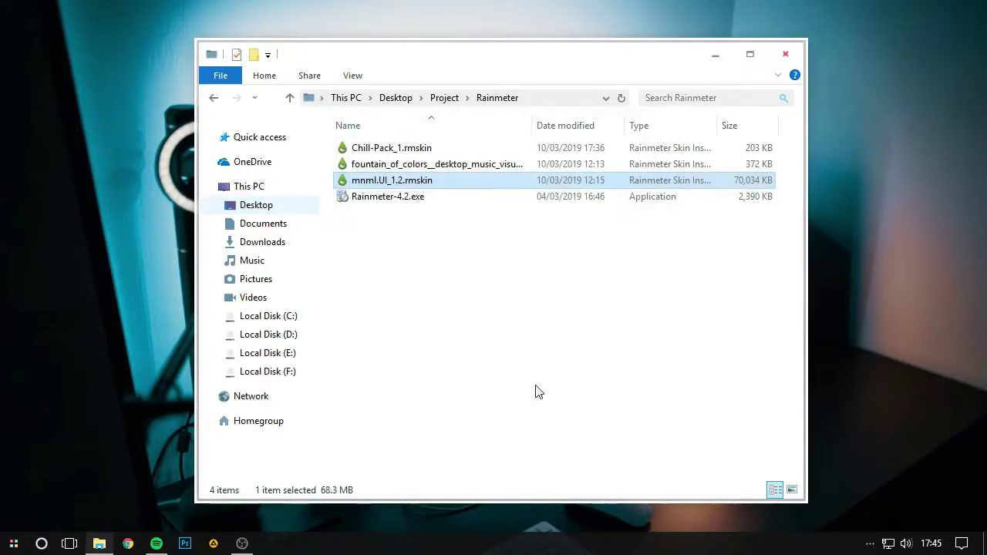
{"action": "left_click", "coordinate": [628, 206]}
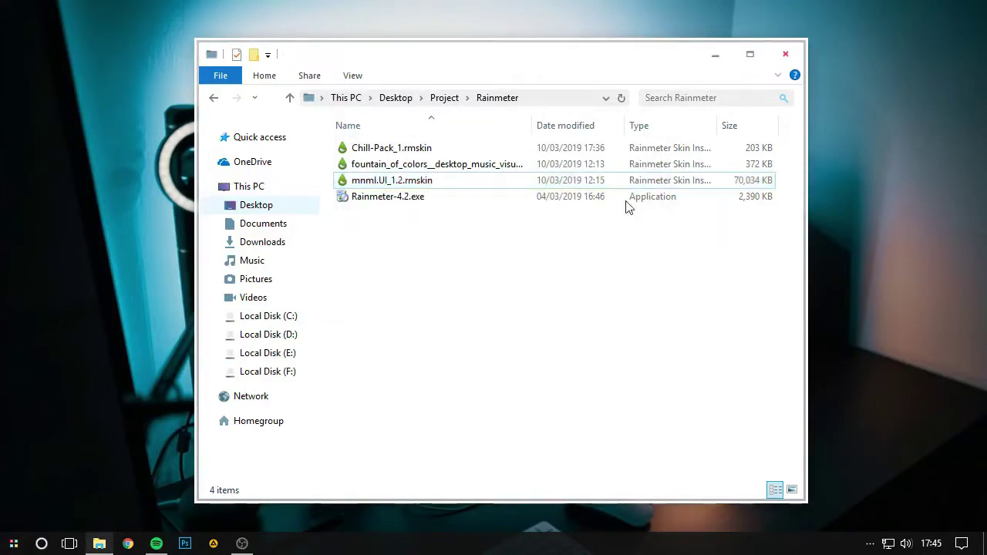
Open Rainmeter's skin manager and check the installed skins in the FTRM and Fountain of Colors folders.
{"action": "left_click", "coordinate": [708, 56]}
{"action": "left_click", "coordinate": [869, 544]}
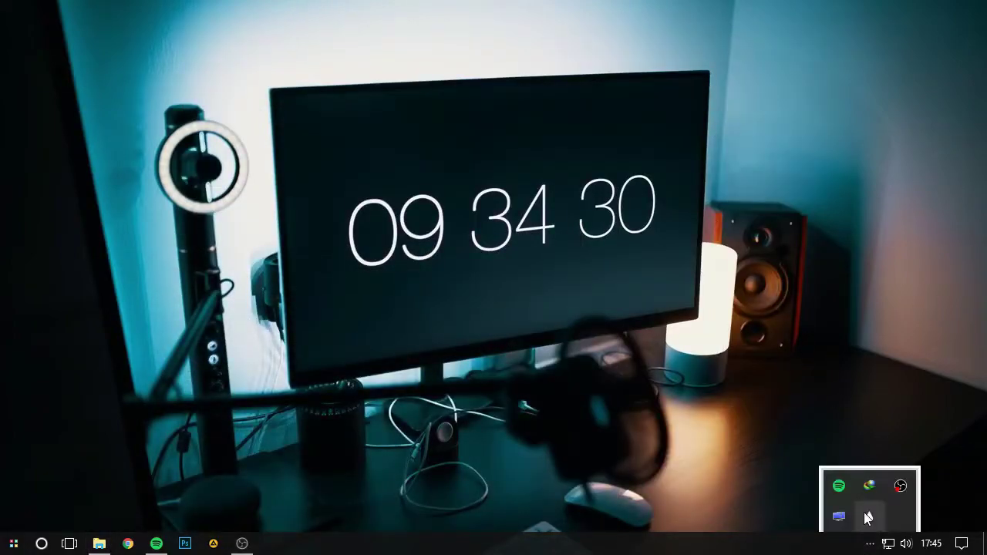
{"action": "left_click", "coordinate": [865, 515]}
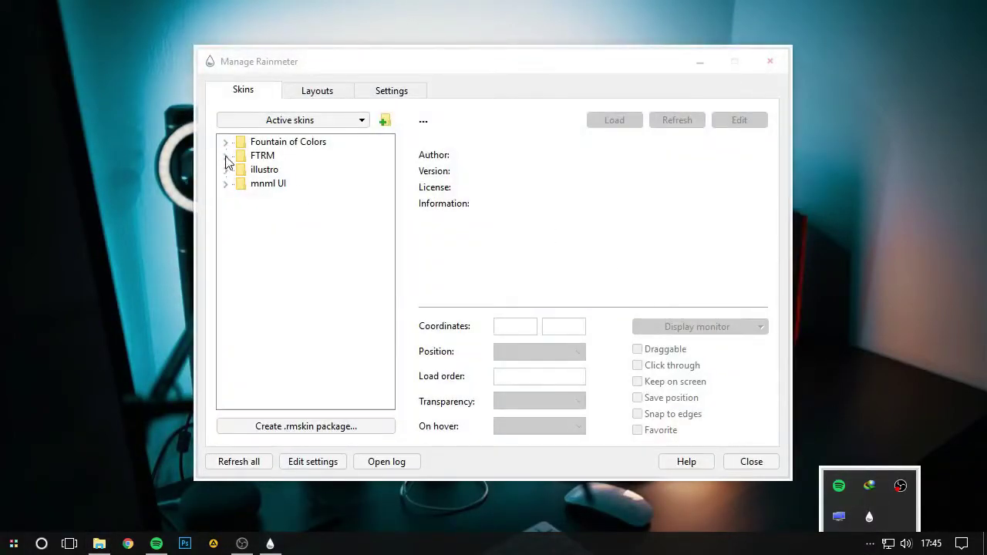
{"action": "left_click", "coordinate": [225, 157]}
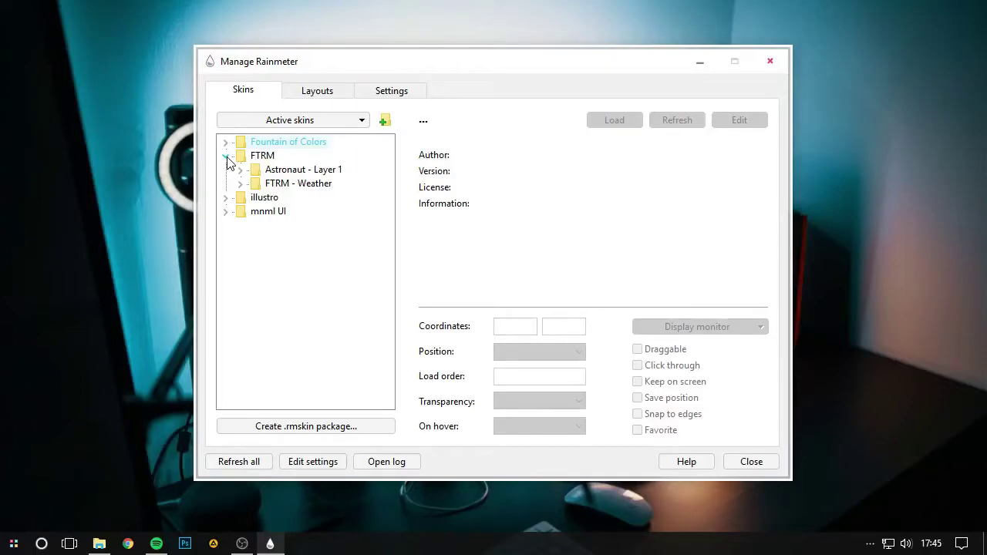
{"action": "left_click", "coordinate": [226, 157]}
{"action": "left_click", "coordinate": [226, 143]}
{"action": "left_click", "coordinate": [226, 143]}
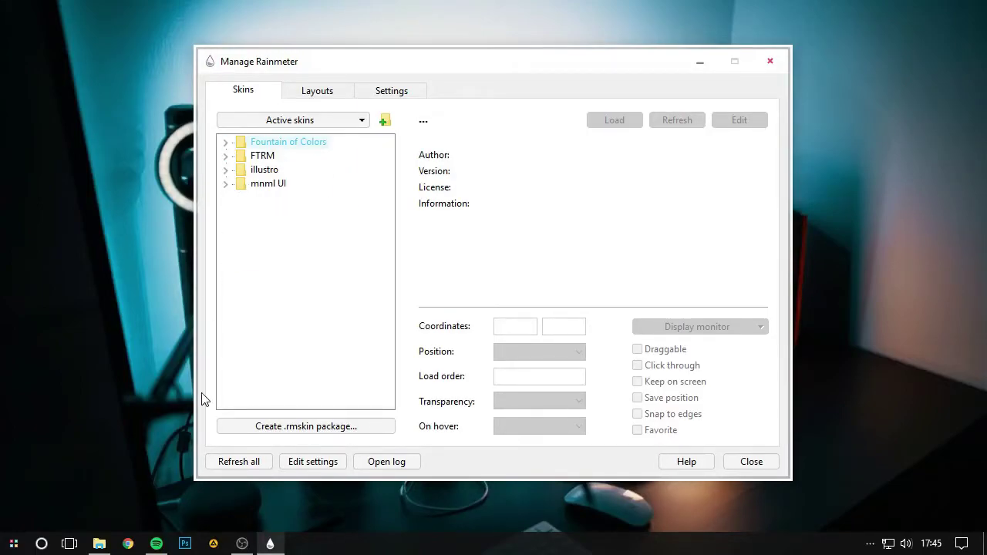
{"action": "left_click", "coordinate": [700, 62]}
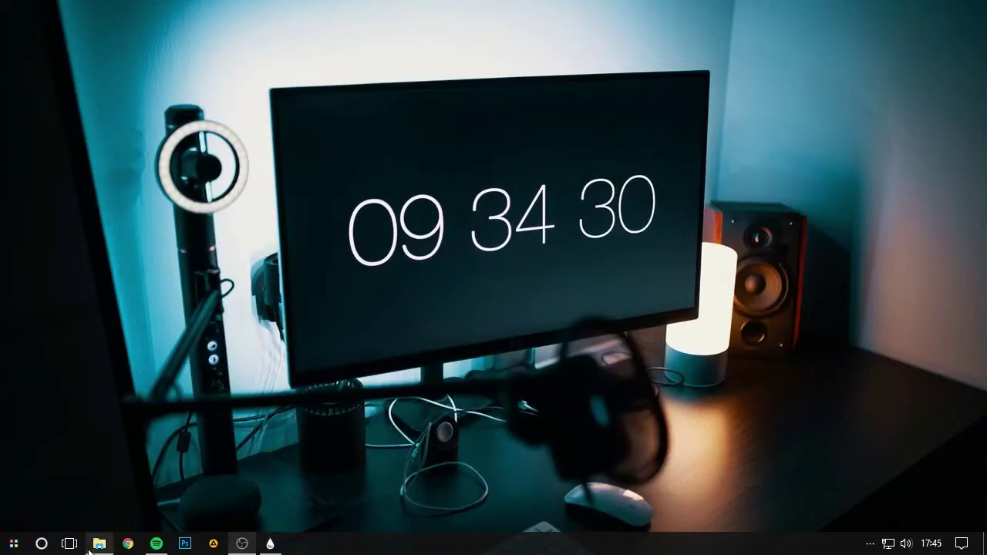
Return to File Explorer and open the Wallpaper folder inside Project to view the supplied images.
{"action": "left_click", "coordinate": [99, 544]}
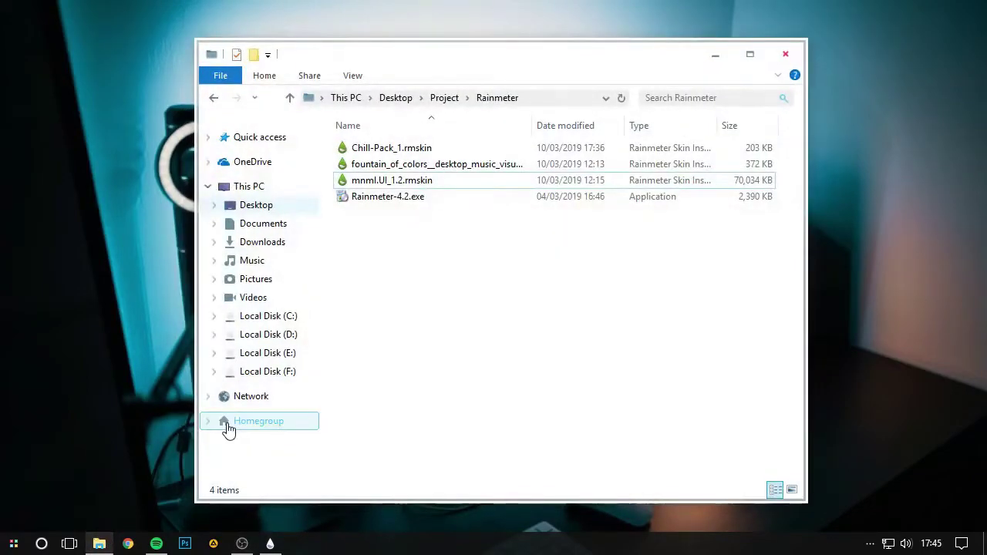
{"action": "left_click", "coordinate": [443, 98]}
{"action": "double_click", "coordinate": [488, 172]}
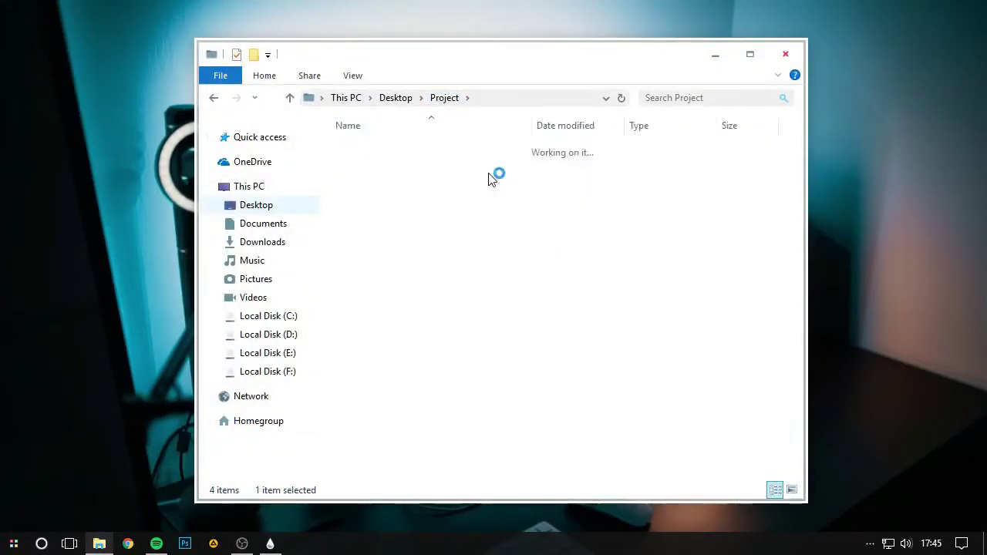
{"action": "left_click", "coordinate": [385, 158]}
{"action": "left_click_drag", "start_coordinate": [534, 230], "coordinate": [375, 150]}
{"action": "left_click", "coordinate": [445, 226]}
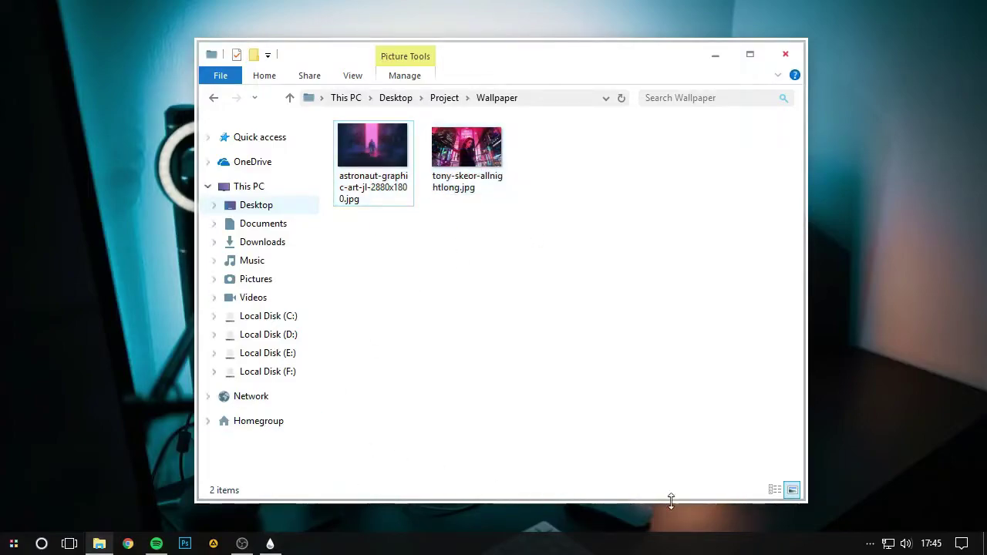
Switch to Dual Monitor Tools, enable the first Local disk wallpaper provider instead of the second, and open the first for editing.
{"action": "key", "text": "super"}
{"action": "scroll", "coordinate": [143, 357], "scroll_direction": "down", "scroll_amount": 6}
{"action": "left_click", "coordinate": [133, 324]}
{"action": "left_click", "coordinate": [119, 348]}
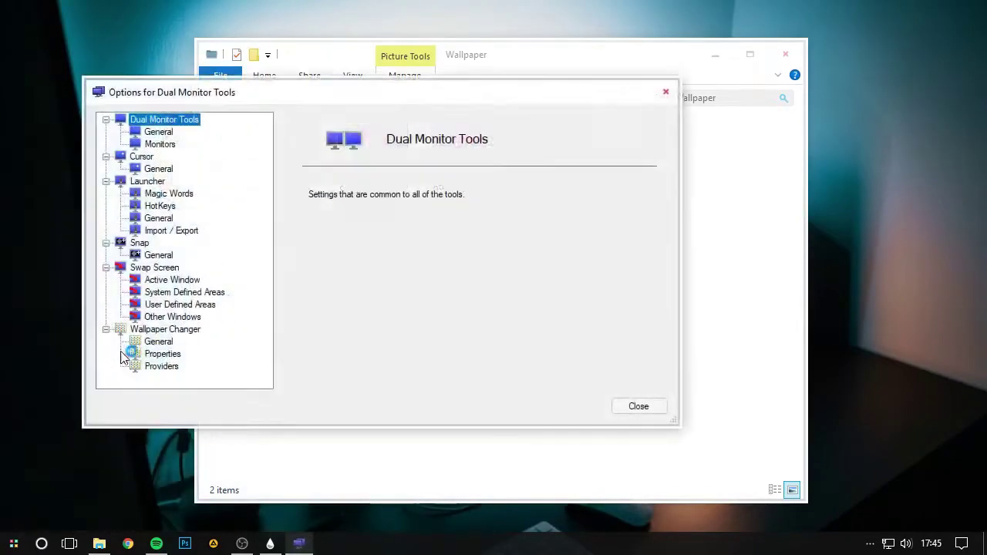
{"action": "left_click", "coordinate": [164, 367]}
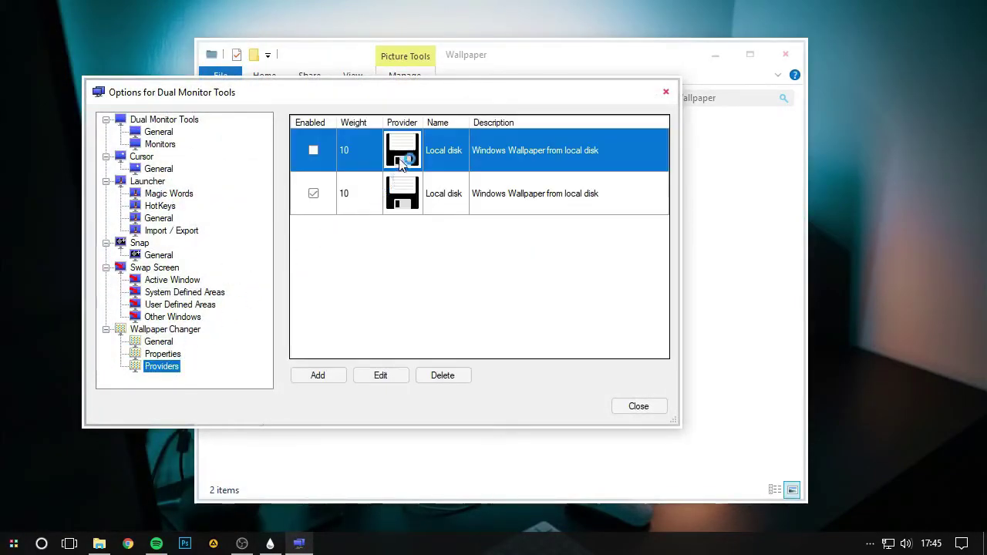
{"action": "left_click", "coordinate": [313, 191]}
{"action": "left_click", "coordinate": [355, 150]}
{"action": "left_click", "coordinate": [380, 375]}
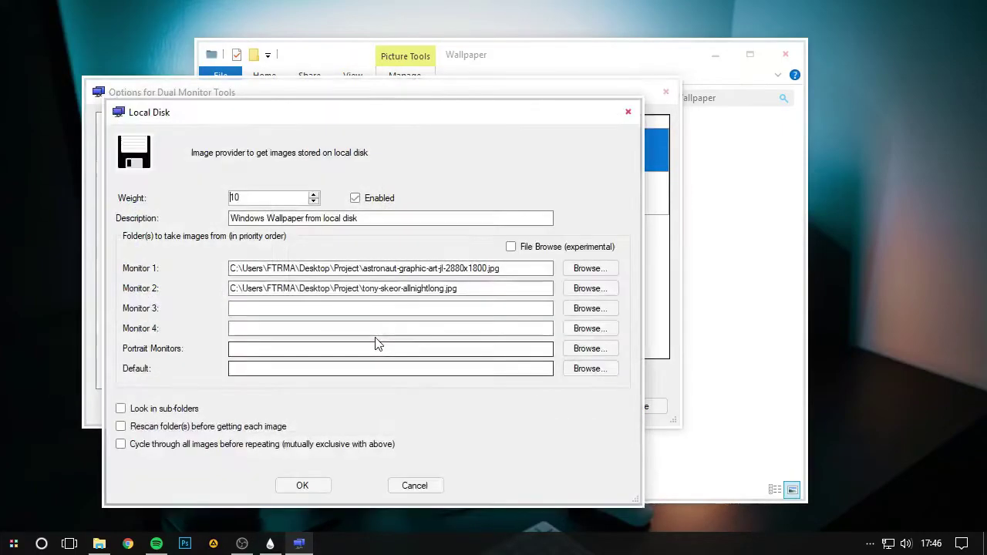
Enable File Browse (experimental) and set Monitor 1's image to astronaut-graphic-art-jl-2880x1800.jpg from the Project\Wallpaper folder.
{"action": "left_click", "coordinate": [510, 247]}
{"action": "left_click", "coordinate": [590, 268]}
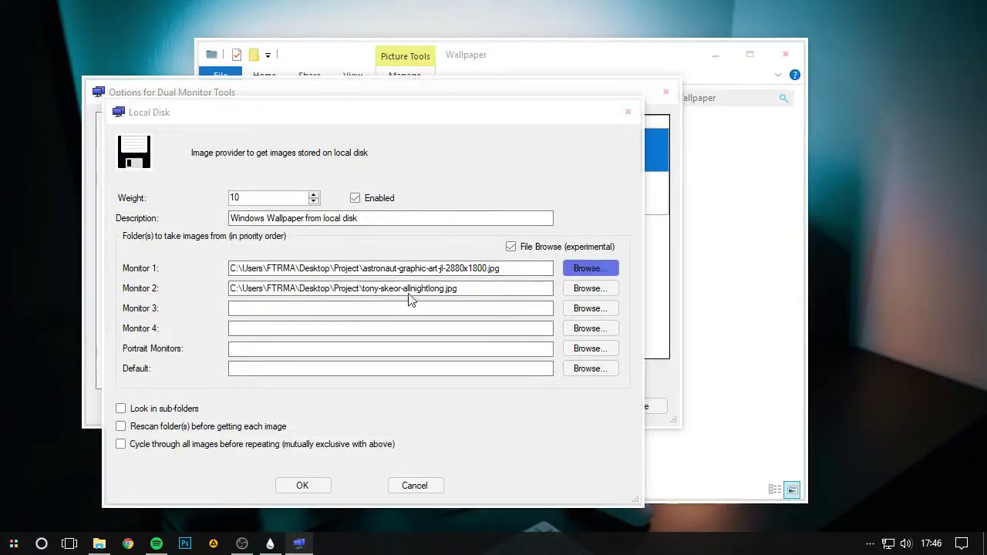
{"action": "double_click", "coordinate": [369, 234]}
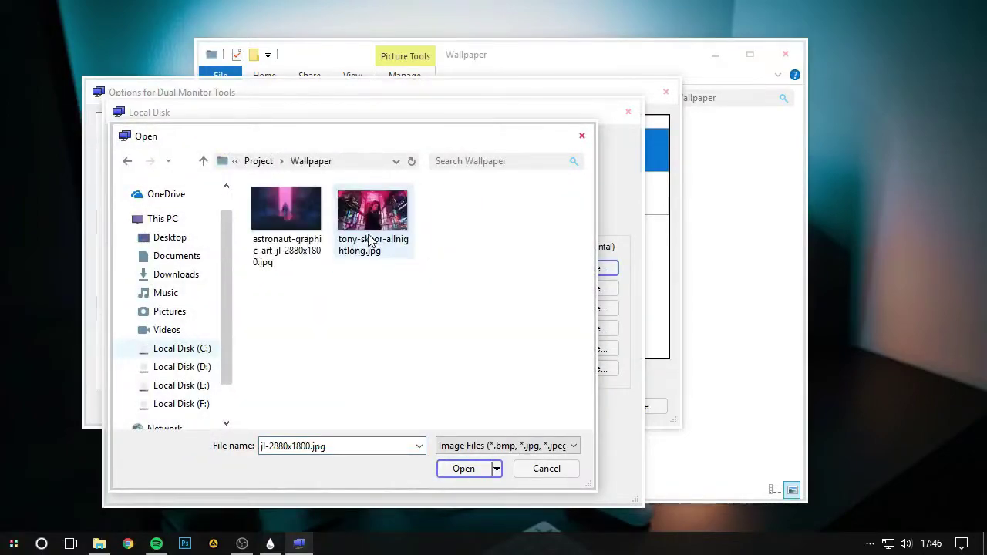
{"action": "left_click", "coordinate": [286, 220]}
{"action": "left_click", "coordinate": [463, 468]}
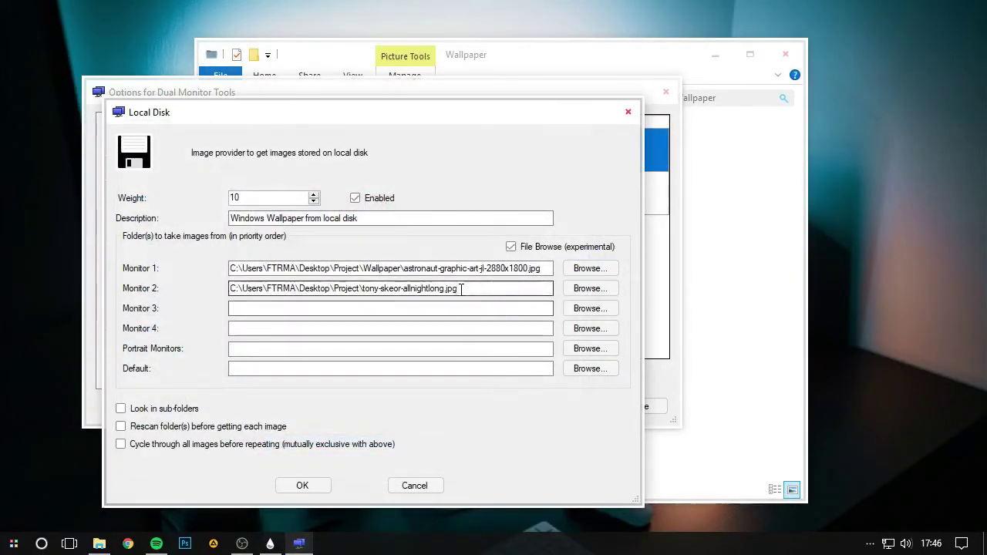
Set Monitor 2's image to tony-skeor-allnightlong.jpg from the Project\Wallpaper folder and save the Local disk provider.
{"action": "left_click", "coordinate": [605, 288]}
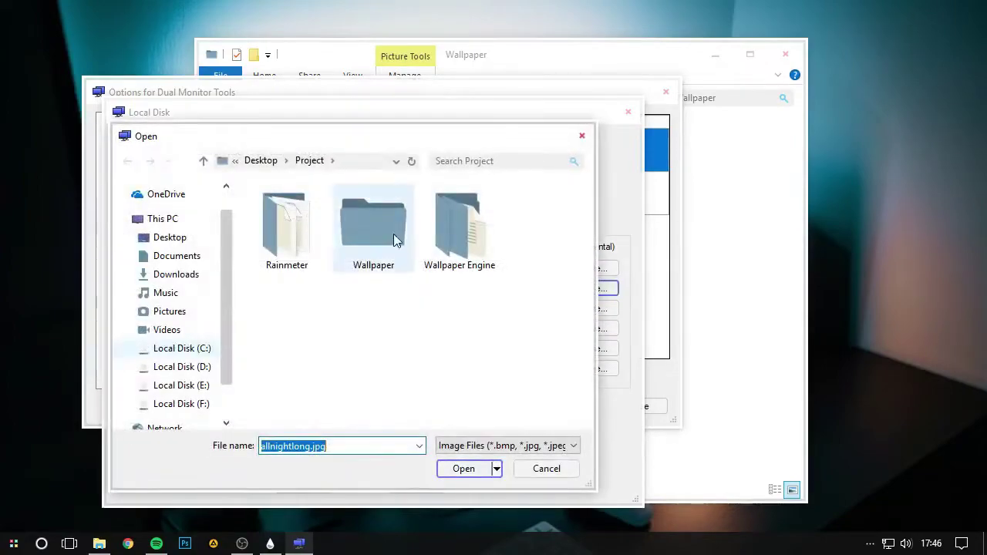
{"action": "double_click", "coordinate": [397, 242]}
{"action": "left_click", "coordinate": [377, 232]}
{"action": "left_click", "coordinate": [463, 468]}
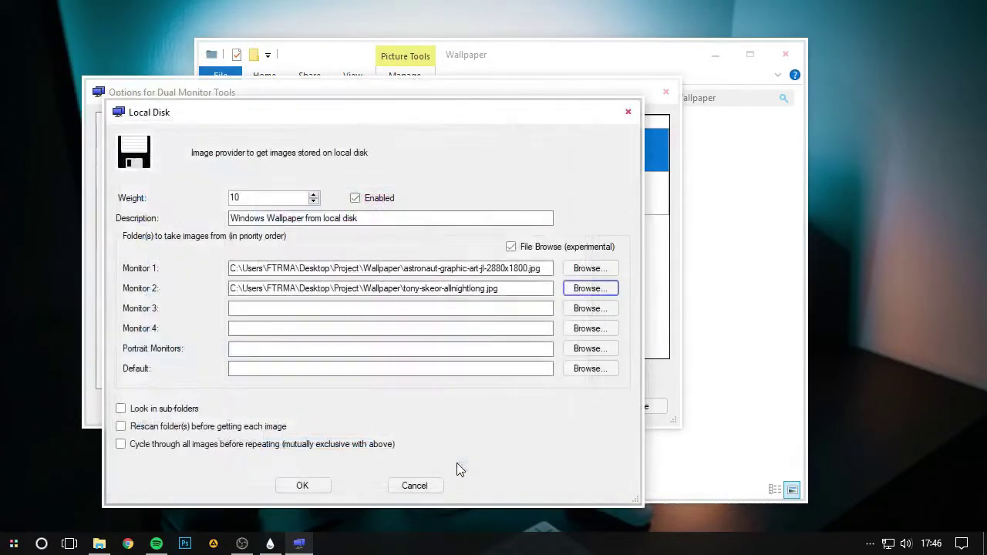
{"action": "left_click", "coordinate": [302, 485]}
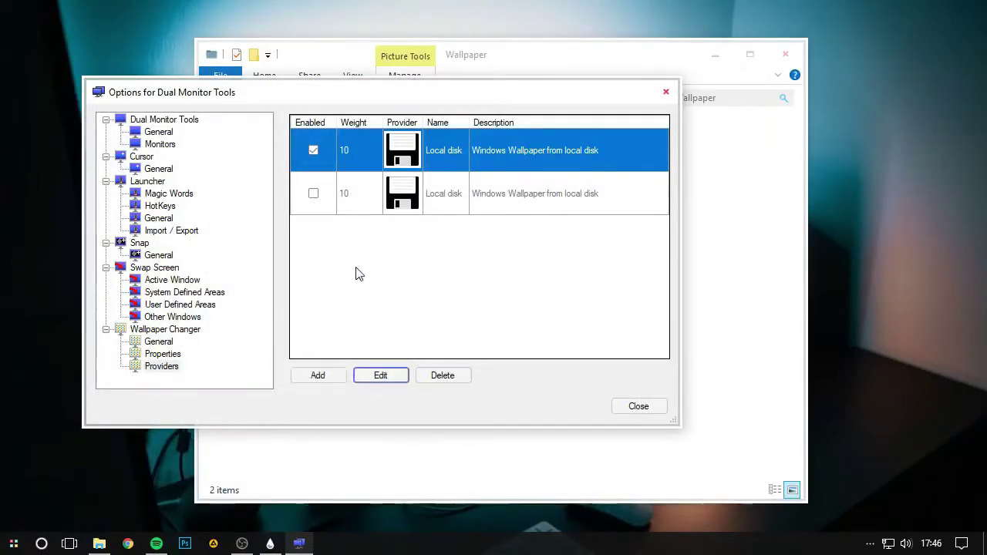
Apply the new wallpapers immediately from the Wallpaper Changer's General settings, then close the options and minimize File Explorer.
{"action": "left_click", "coordinate": [158, 341]}
{"action": "left_click", "coordinate": [339, 359]}
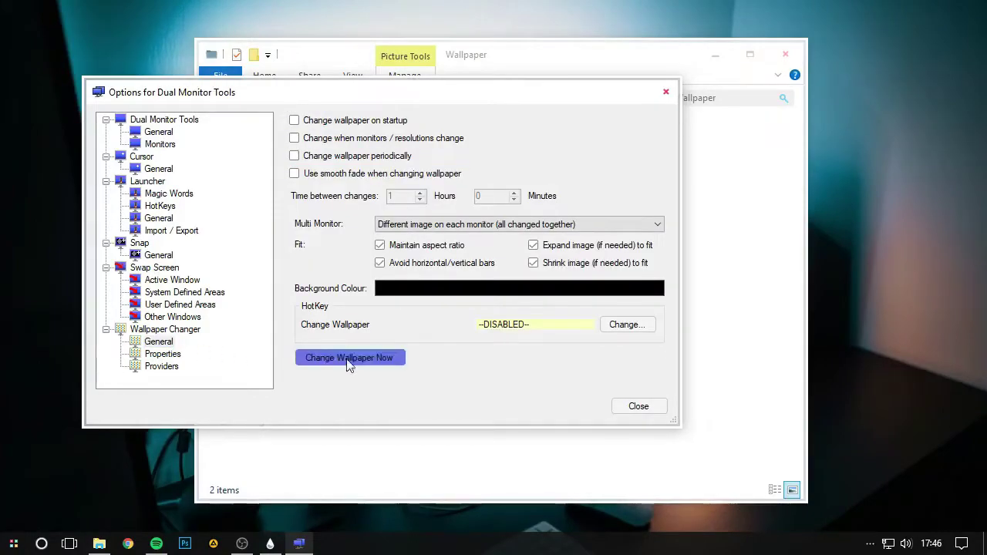
{"action": "left_click", "coordinate": [615, 403]}
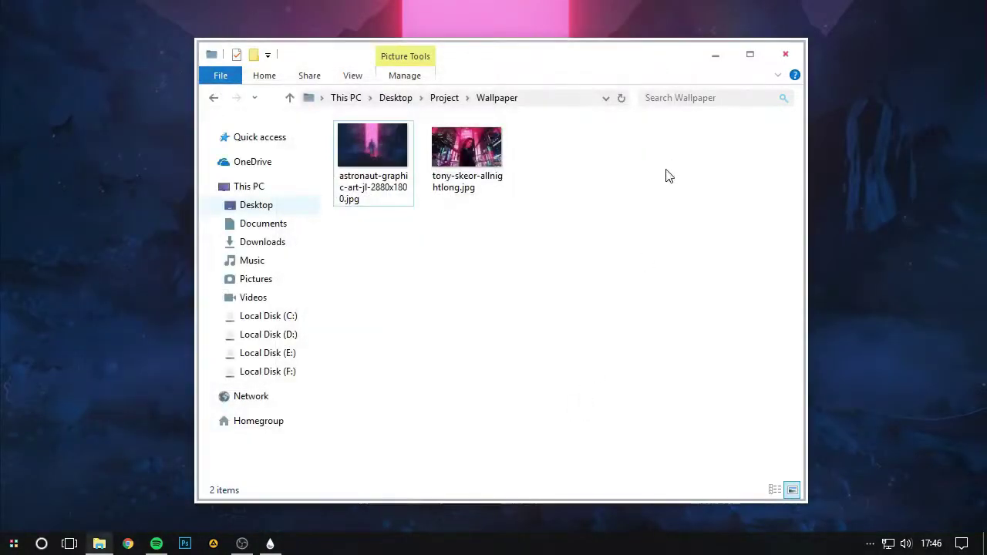
{"action": "left_click", "coordinate": [715, 57]}
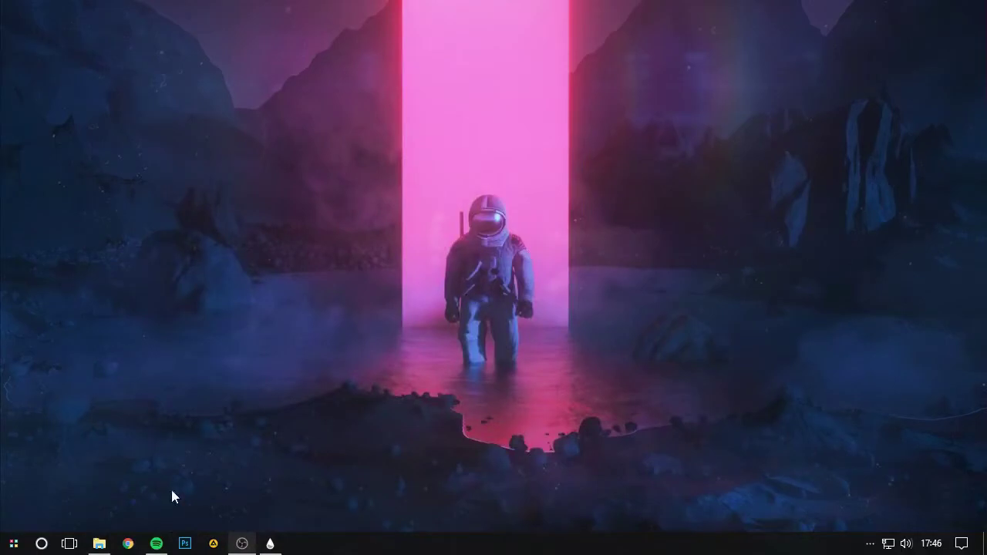
Switch to Rainmeter's skin manager, load Fountain of Colors.ini from the Fountain of Colors folder, and minimize the manager.
{"action": "left_click", "coordinate": [270, 548]}
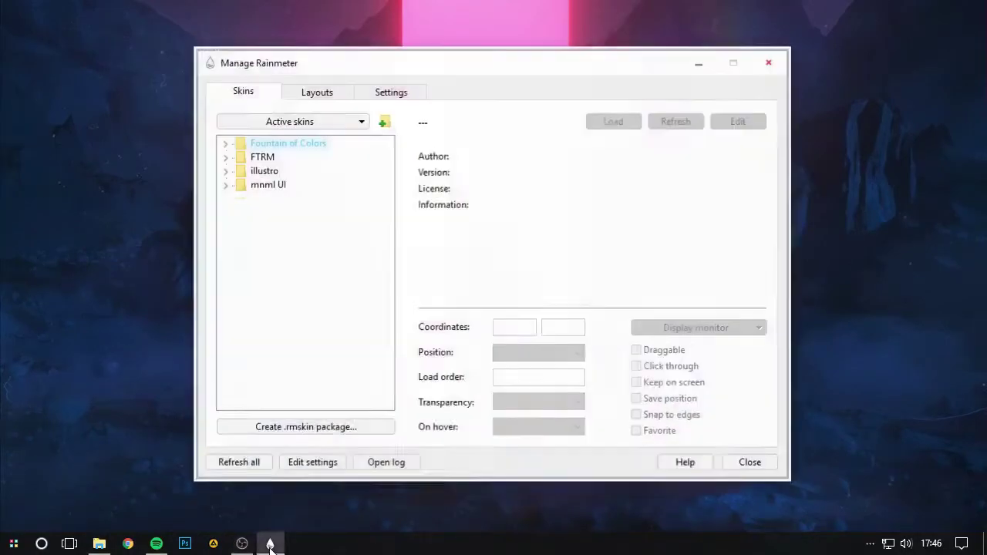
{"action": "left_click", "coordinate": [228, 157]}
{"action": "left_click", "coordinate": [226, 156]}
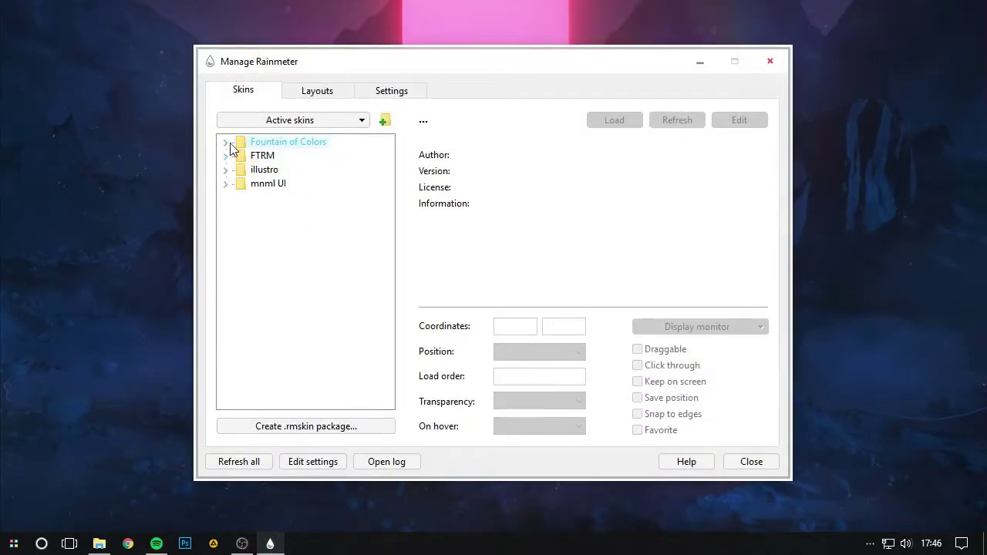
{"action": "left_click", "coordinate": [227, 142]}
{"action": "left_click", "coordinate": [283, 230]}
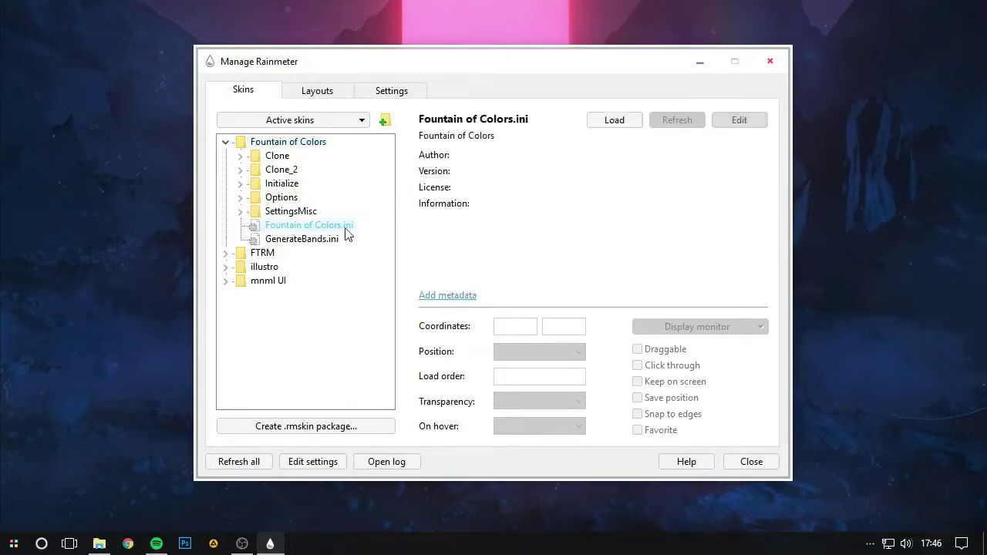
{"action": "left_click", "coordinate": [613, 117]}
{"action": "left_click_drag", "start_coordinate": [582, 69], "coordinate": [593, 249]}
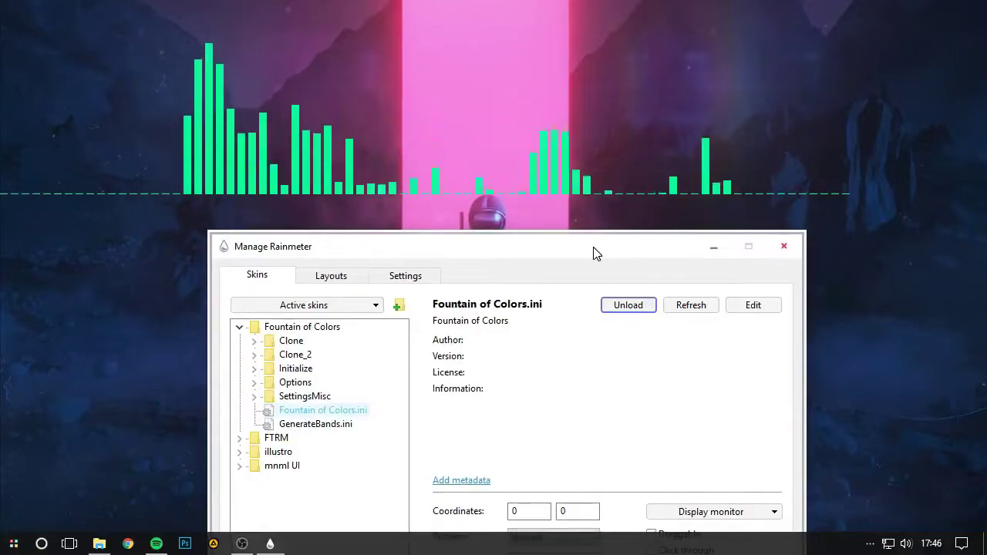
{"action": "left_click", "coordinate": [715, 244]}
Set the visualizer's generated bands to 40 and shift the visualizer closer to the middle of the desktop.
{"action": "left_click_drag", "start_coordinate": [430, 49], "coordinate": [409, 51]}
{"action": "type", "text": "4"}
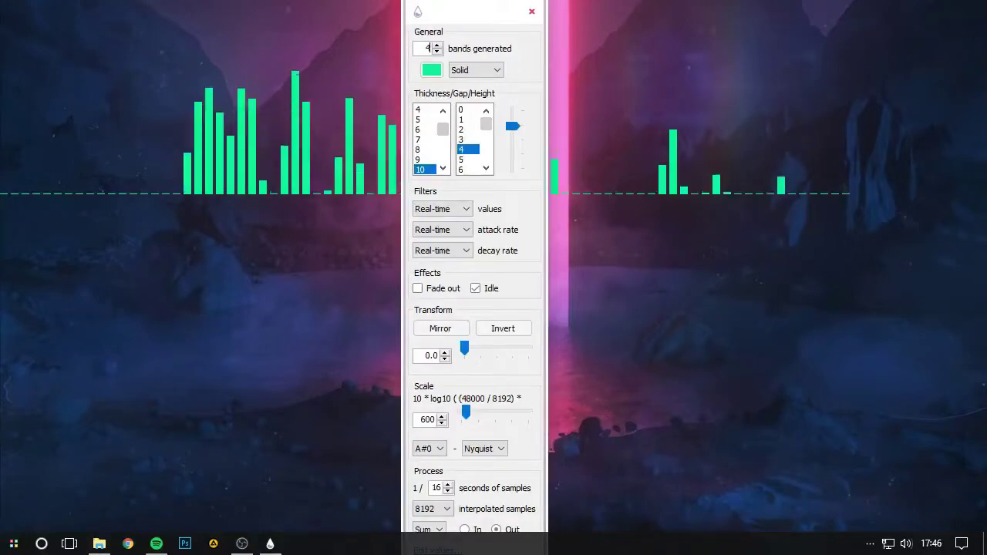
{"action": "left_click_drag", "start_coordinate": [21, 138], "coordinate": [280, 157]}
{"action": "left_click", "coordinate": [425, 49]}
{"action": "type", "text": "0"}
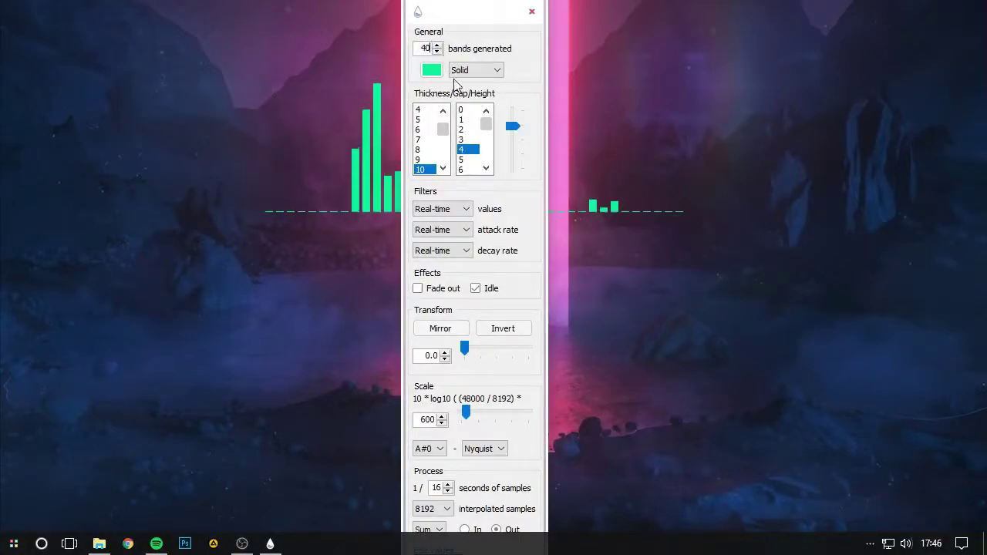
Move the visualizer settings window clear of the bars, set bar thickness to 3 and gap to 1, and enable Fade out.
{"action": "left_click", "coordinate": [423, 120]}
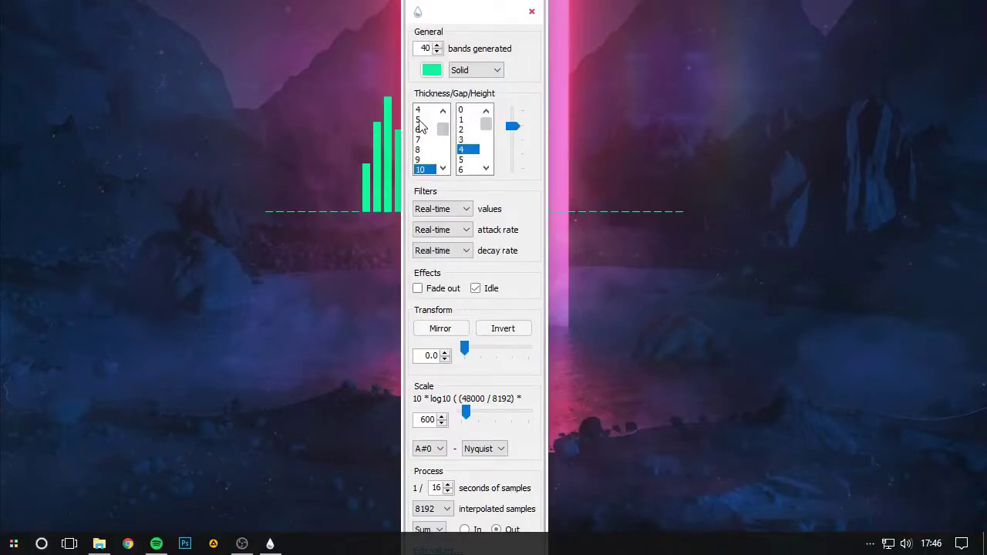
{"action": "left_click_drag", "start_coordinate": [464, 14], "coordinate": [767, 17]}
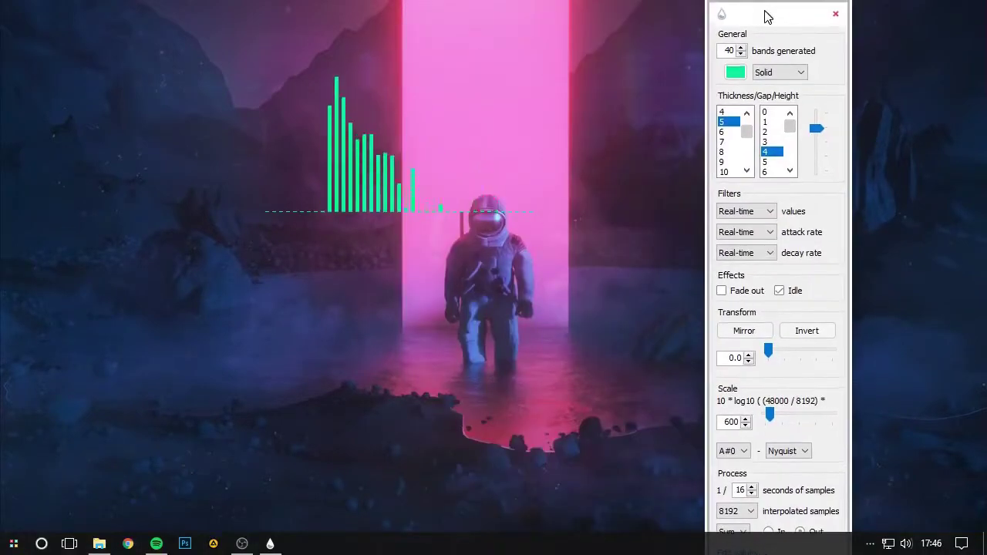
{"action": "left_click", "coordinate": [768, 142]}
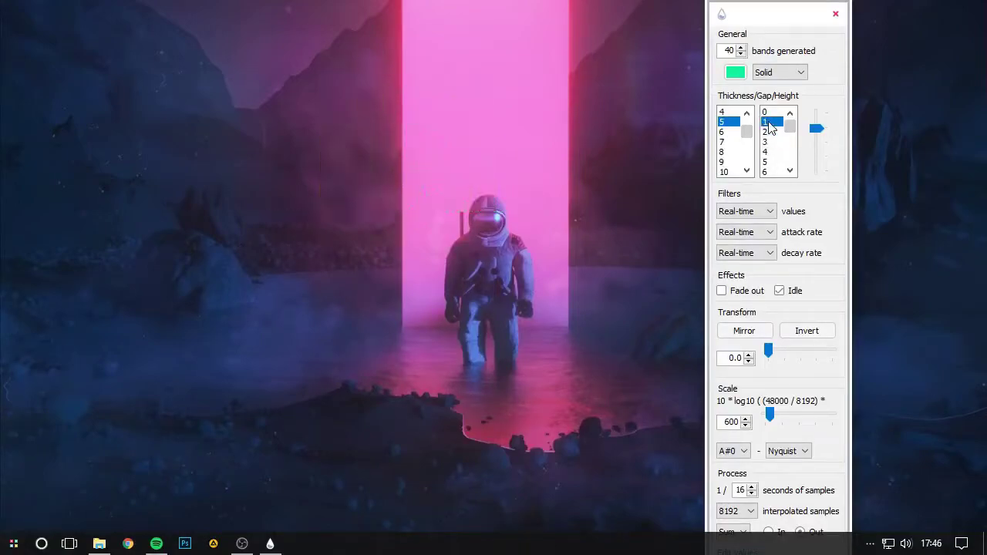
{"action": "left_click", "coordinate": [768, 123]}
{"action": "left_click", "coordinate": [768, 114]}
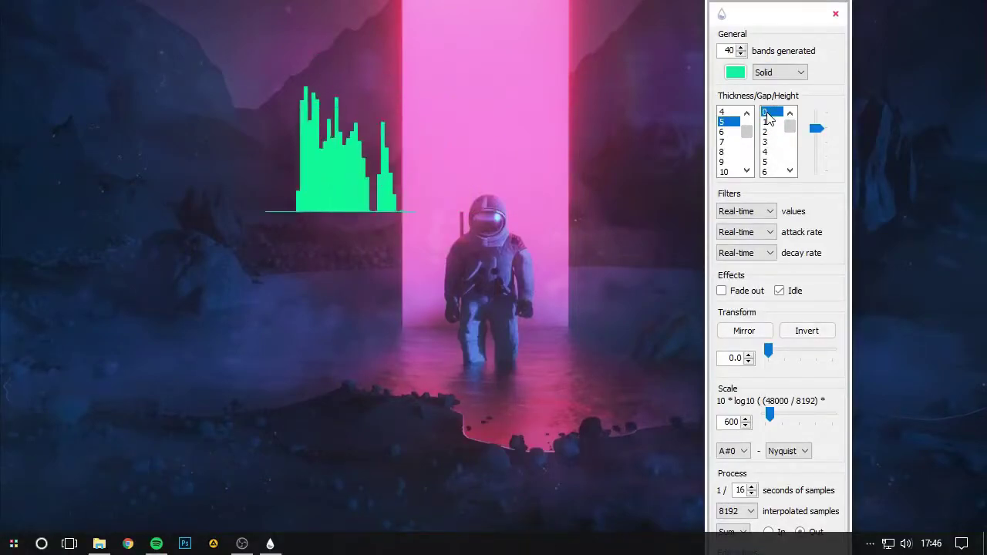
{"action": "left_click", "coordinate": [769, 123]}
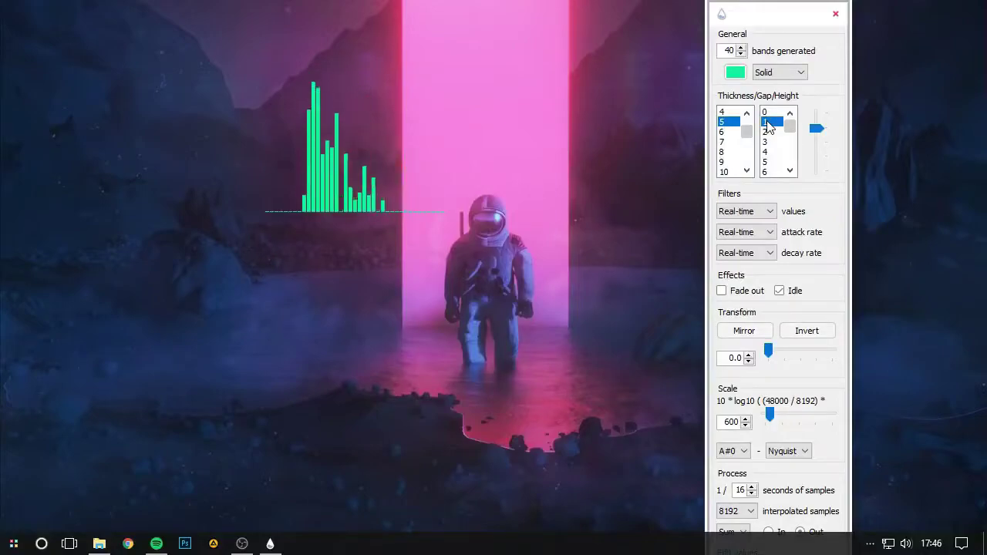
{"action": "scroll", "coordinate": [733, 137], "scroll_direction": "up", "scroll_amount": 2}
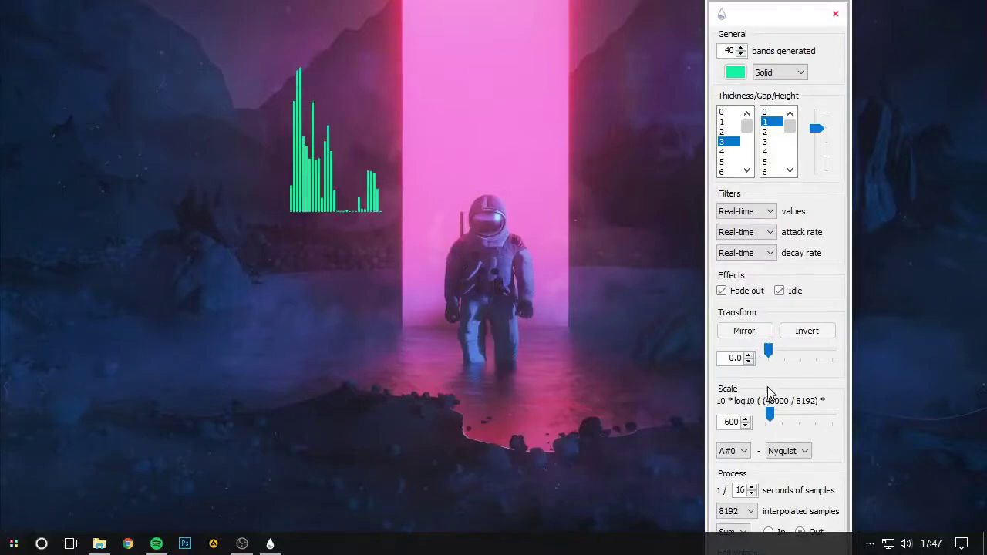
Rotate the visualizer to 90 degrees and place its baseline along the astronaut's body in the wallpaper.
{"action": "left_click_drag", "start_coordinate": [769, 357], "coordinate": [782, 357]}
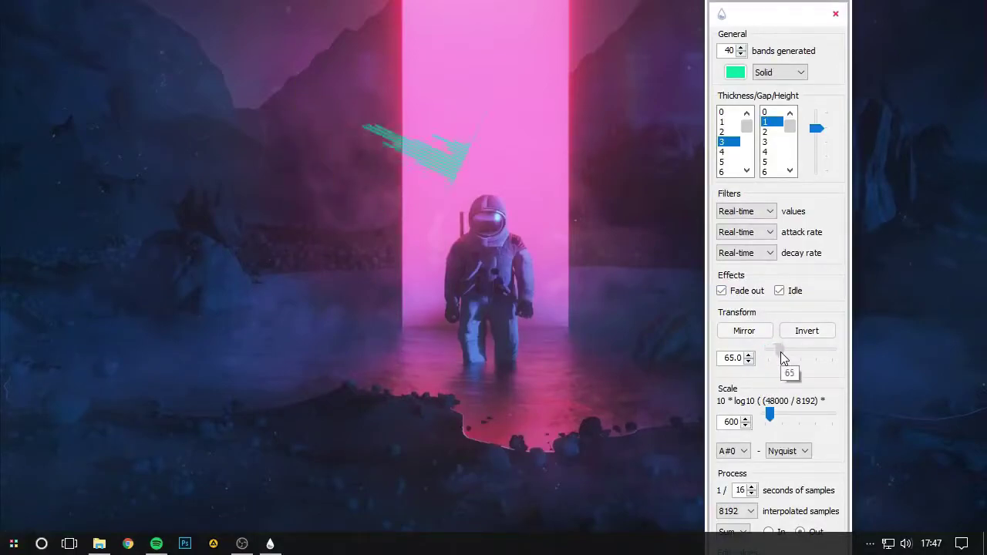
{"action": "scroll", "coordinate": [751, 357], "scroll_direction": "up", "scroll_amount": 17}
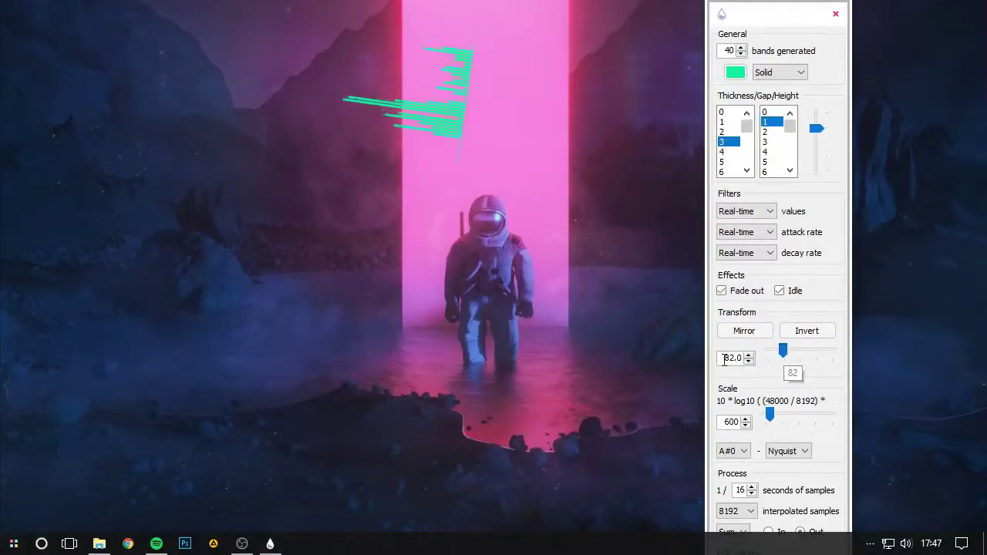
{"action": "type", "text": "90"}
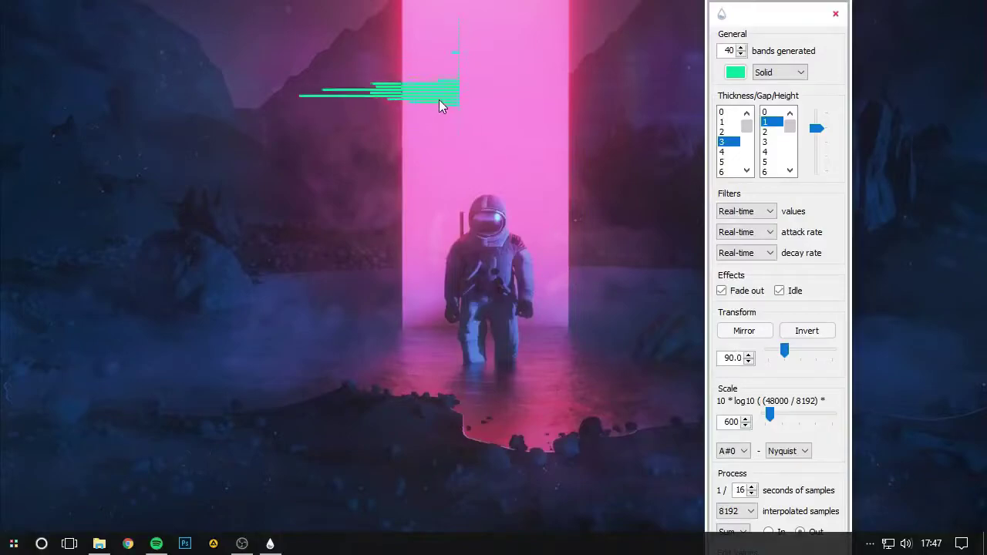
{"action": "left_click_drag", "start_coordinate": [437, 90], "coordinate": [455, 157]}
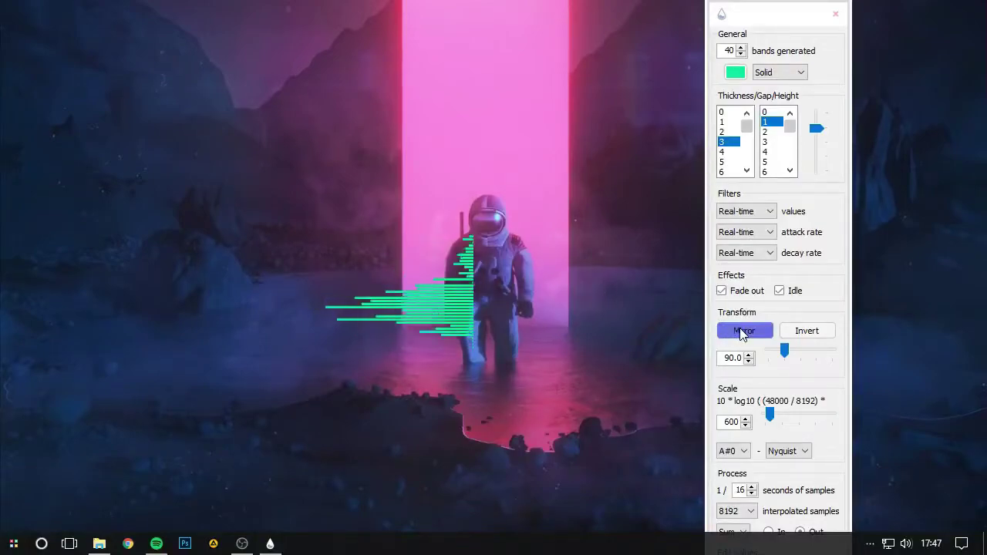
Change the visualizer's solid bar colour to white.
{"action": "left_click", "coordinate": [735, 72]}
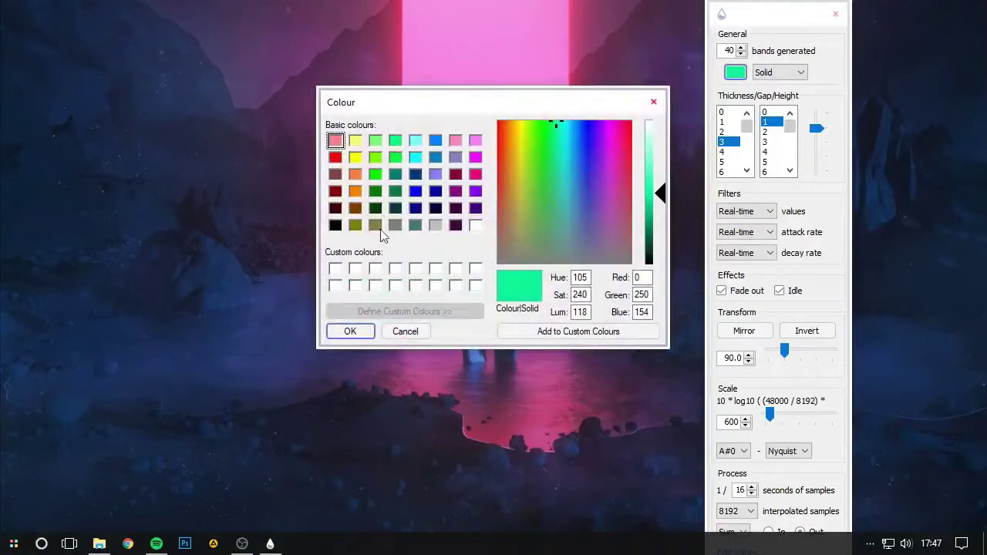
{"action": "left_click", "coordinate": [337, 269]}
{"action": "left_click", "coordinate": [353, 330]}
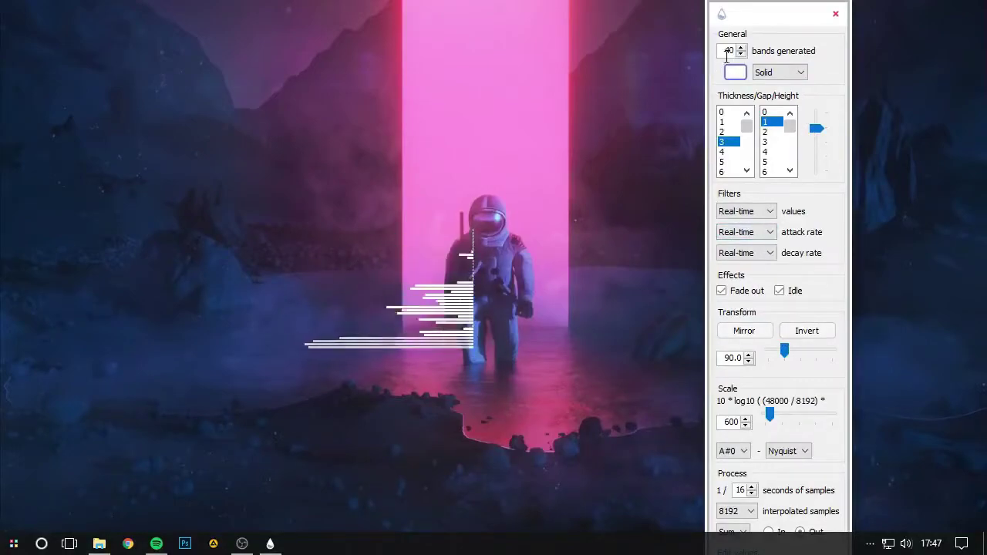
Create a mirrored copy of the visualizer, invert it, align it on the astronaut's other side, and close the visualizer settings.
{"action": "left_click", "coordinate": [744, 330]}
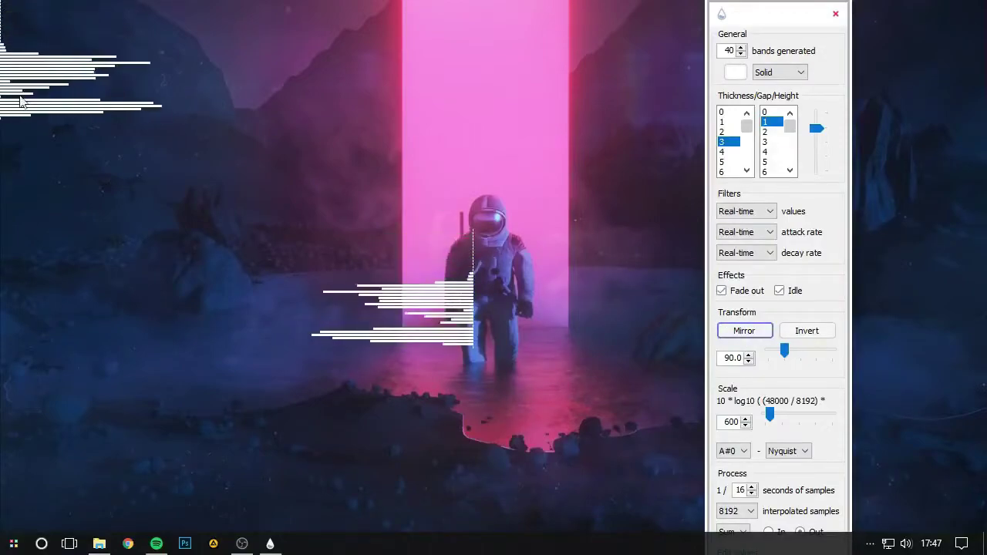
{"action": "left_click", "coordinate": [802, 336]}
{"action": "left_click_drag", "start_coordinate": [39, 112], "coordinate": [536, 337]}
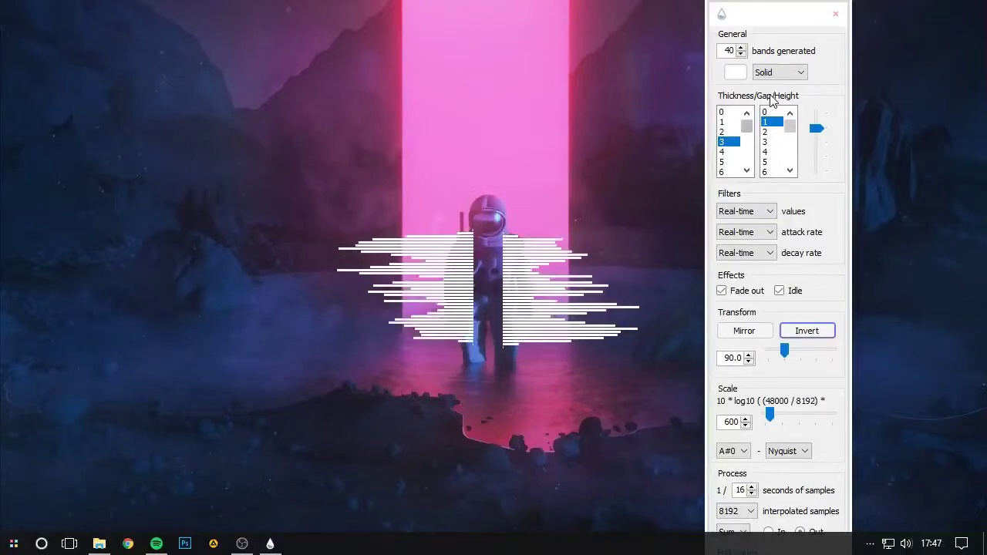
{"action": "left_click", "coordinate": [835, 14]}
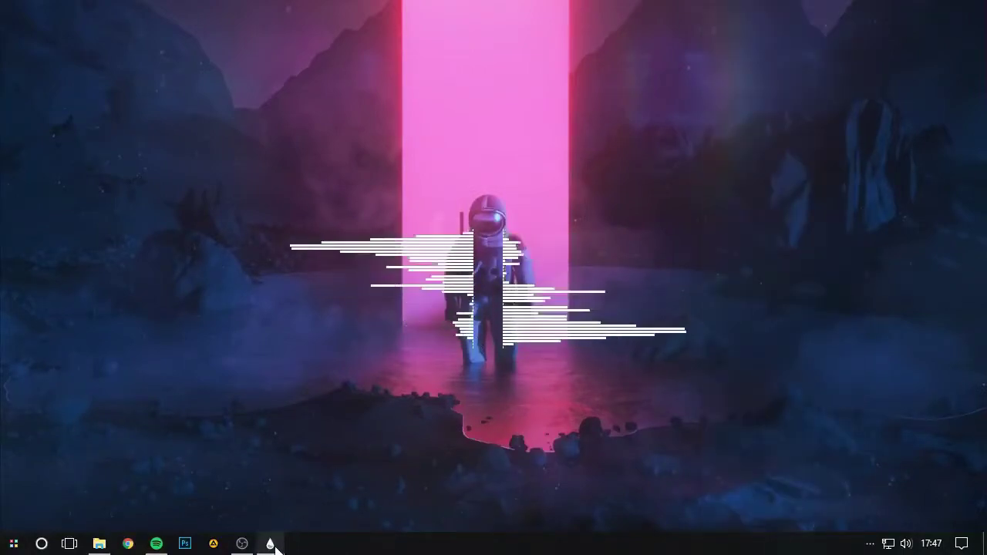
Reopen the skin manager, load layer1.ini from FTRM\Astronaut - Layer 1, and minimize the manager.
{"action": "left_click", "coordinate": [270, 543]}
{"action": "left_click_drag", "start_coordinate": [456, 250], "coordinate": [353, 70]}
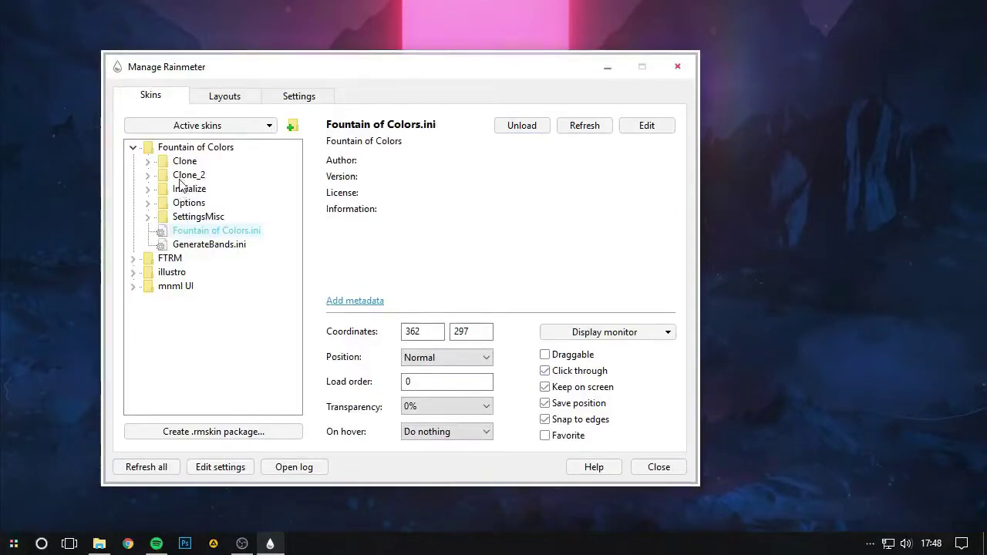
{"action": "left_click", "coordinate": [133, 148]}
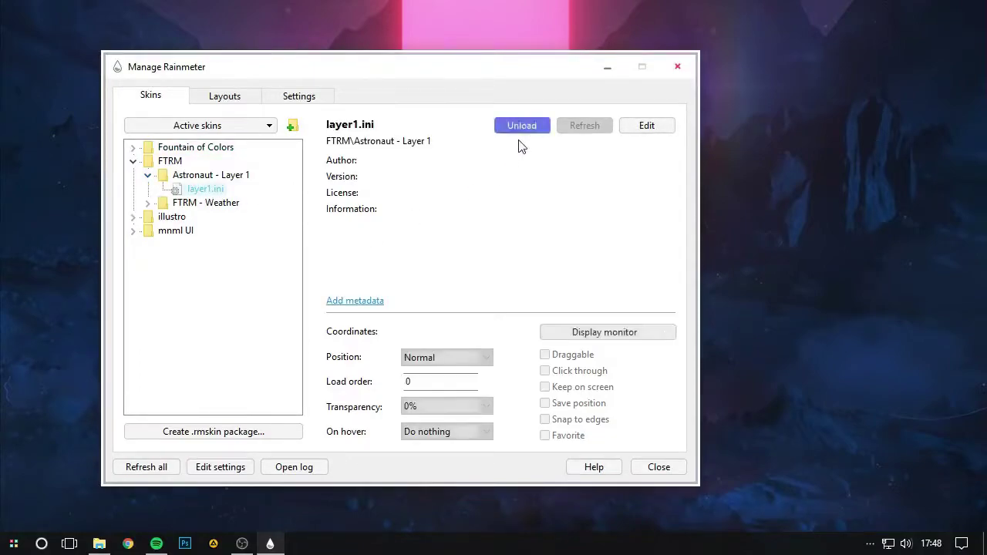
{"action": "left_click", "coordinate": [607, 67]}
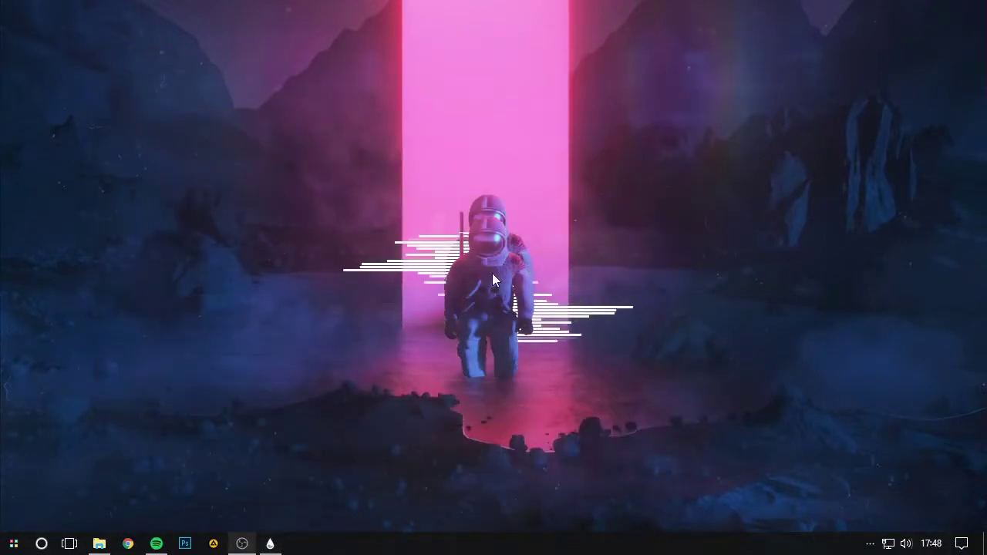
Open the Astronaut - Layer 1 skin's layer1.ini for editing and move its window clear of the astronaut.
{"action": "right_click", "coordinate": [493, 280]}
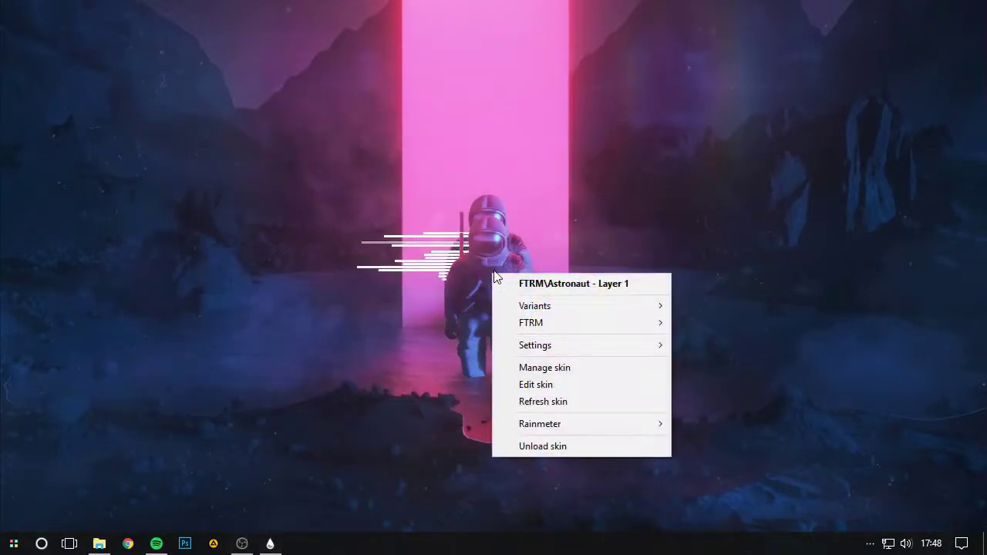
{"action": "left_click", "coordinate": [553, 385]}
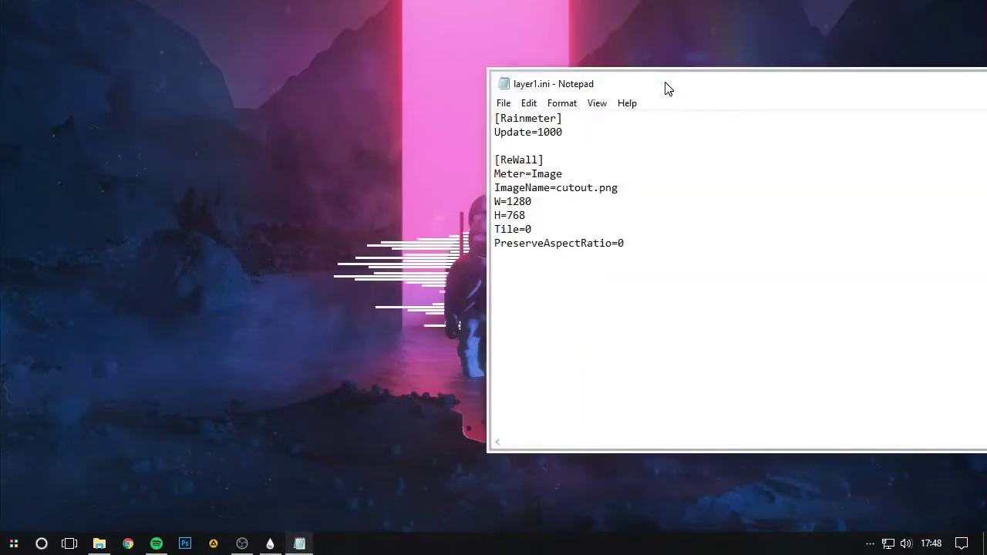
{"action": "left_click_drag", "start_coordinate": [663, 87], "coordinate": [755, 82]}
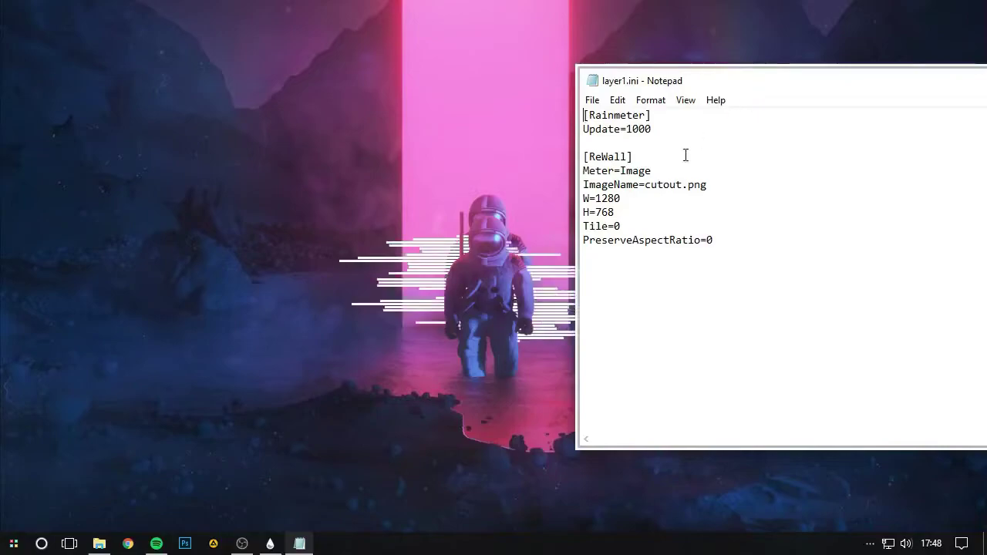
{"action": "left_click_drag", "start_coordinate": [615, 212], "coordinate": [540, 213]}
Check the display's resolution in the Windows display settings, then close the settings.
{"action": "left_click", "coordinate": [283, 213]}
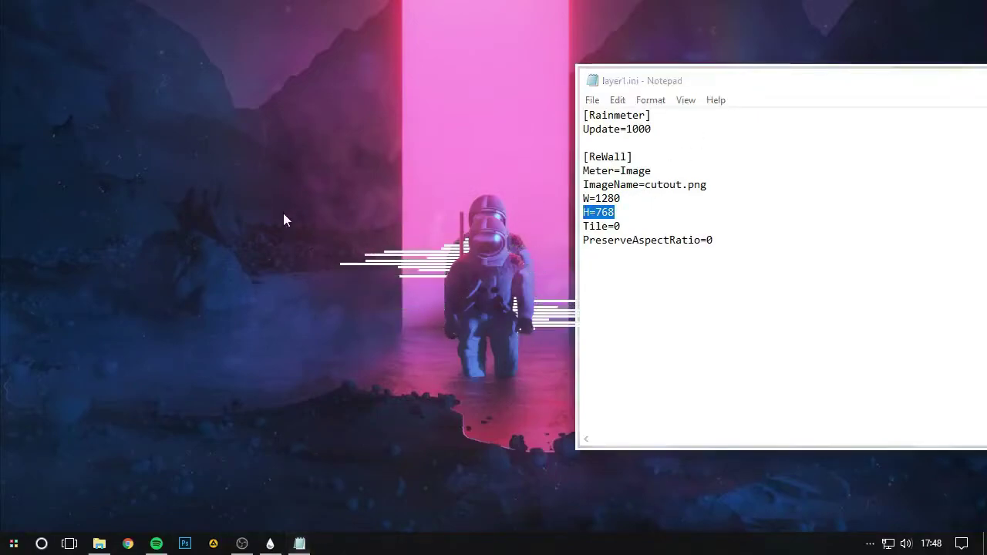
{"action": "right_click", "coordinate": [229, 222]}
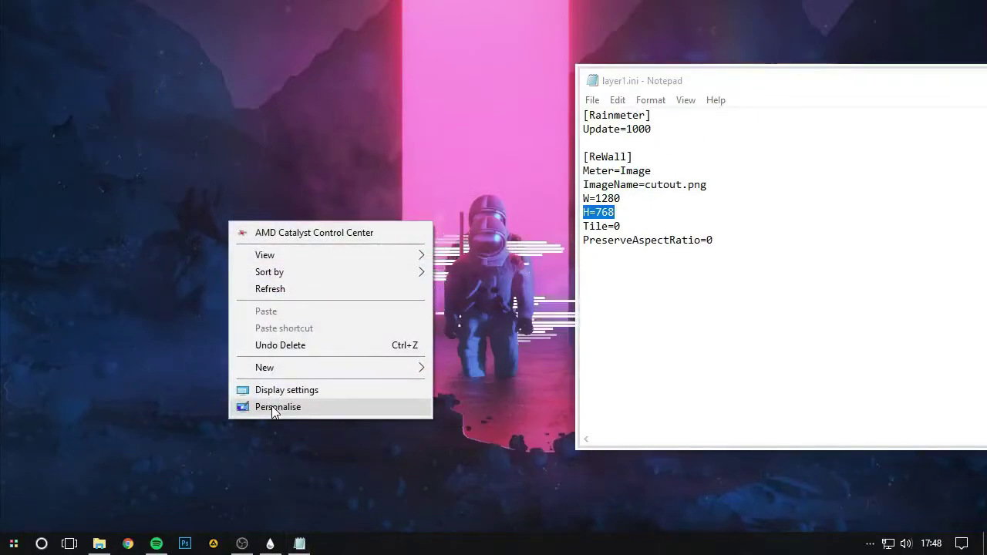
{"action": "left_click", "coordinate": [278, 390]}
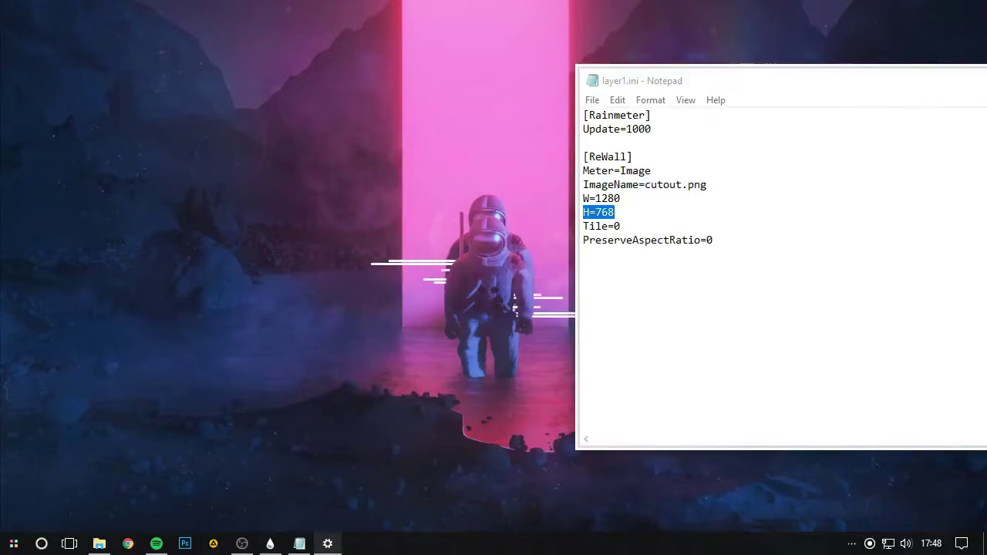
{"action": "left_click_drag", "start_coordinate": [815, 41], "coordinate": [249, 4]}
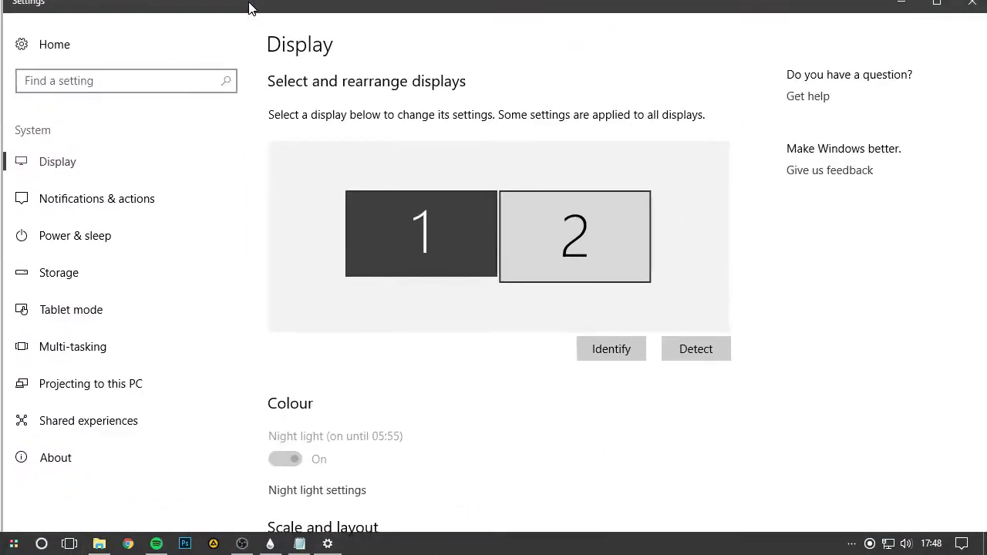
{"action": "scroll", "coordinate": [410, 321], "scroll_direction": "down", "scroll_amount": 5}
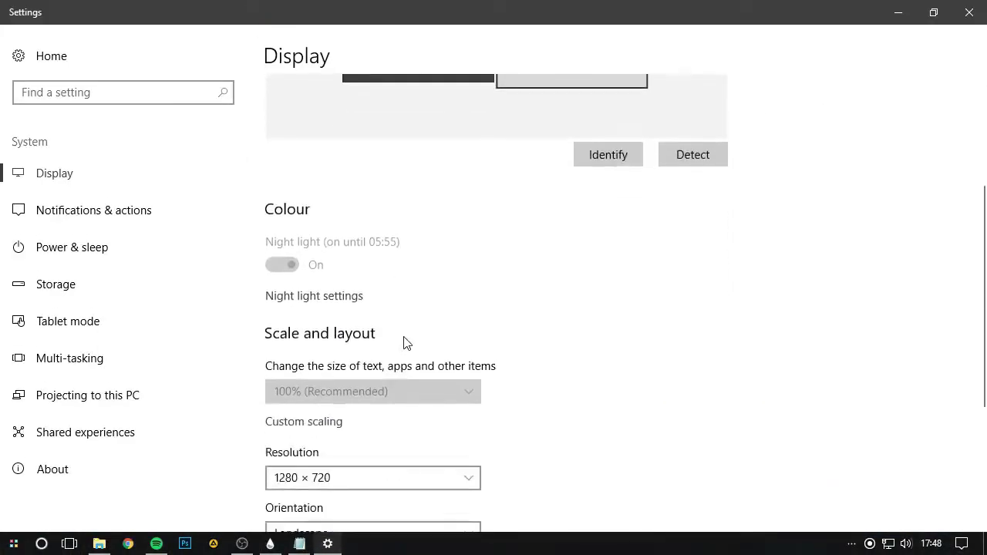
{"action": "left_click", "coordinate": [333, 342]}
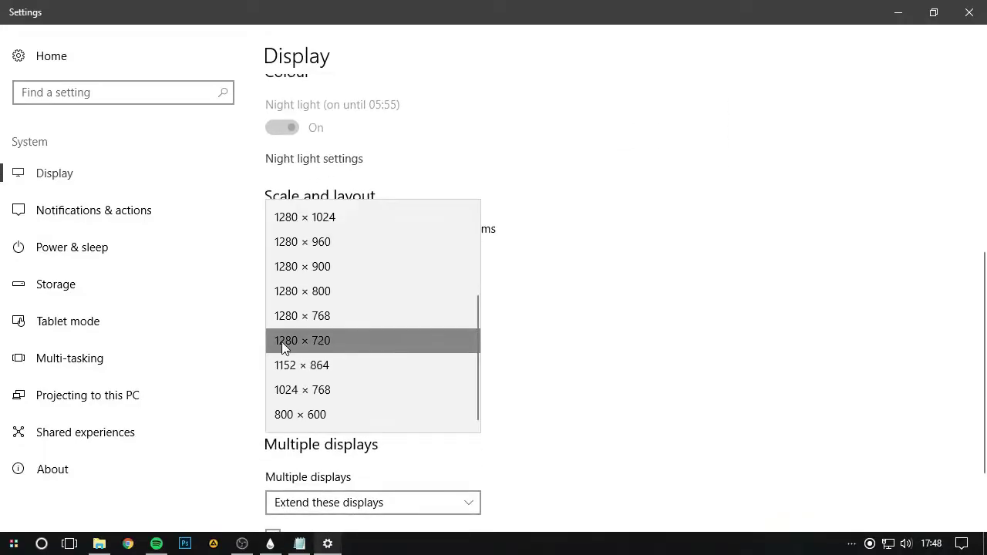
{"action": "left_click", "coordinate": [308, 343]}
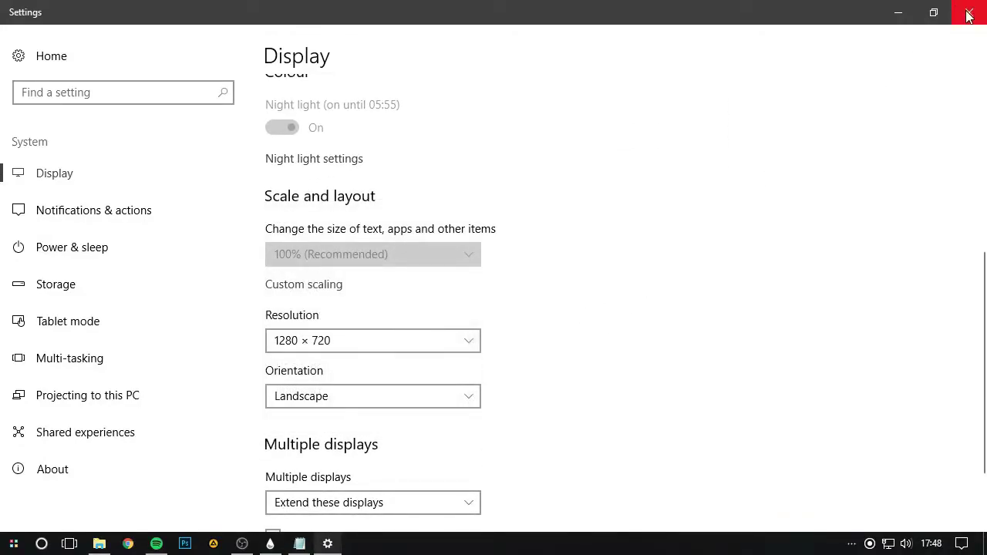
{"action": "left_click", "coordinate": [969, 16]}
Set H to 720 in layer1.ini, save the file, and refresh the astronaut layer skin.
{"action": "type", "text": "768"}
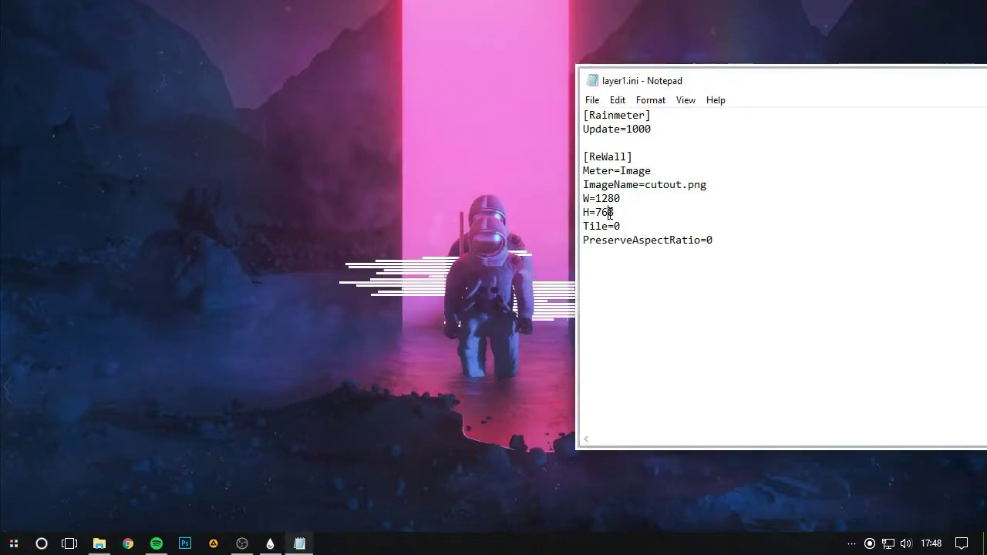
{"action": "left_click_drag", "start_coordinate": [613, 212], "coordinate": [603, 214]}
{"action": "type", "text": "2"}
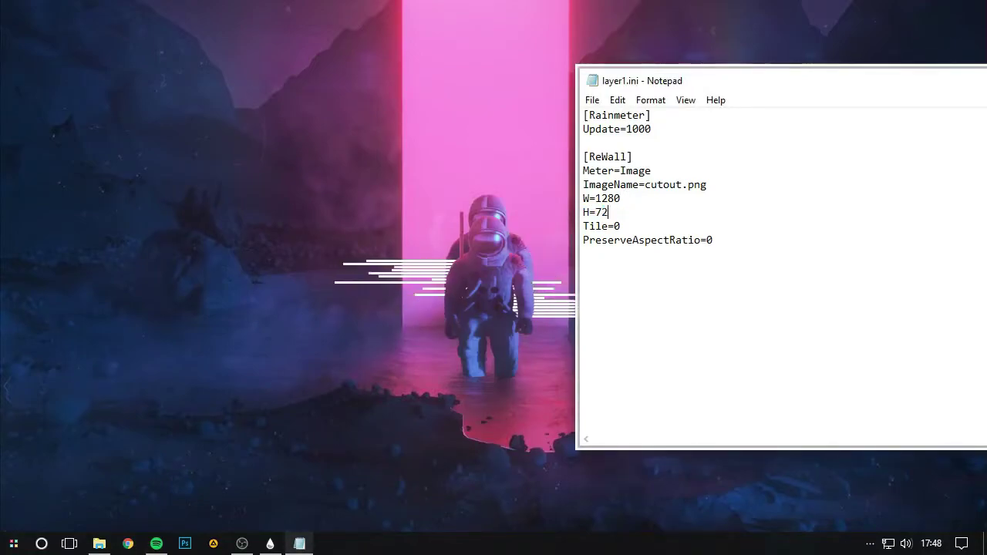
{"action": "type", "text": "0"}
{"action": "left_click", "coordinate": [592, 101]}
{"action": "left_click", "coordinate": [614, 151]}
{"action": "right_click", "coordinate": [462, 262]}
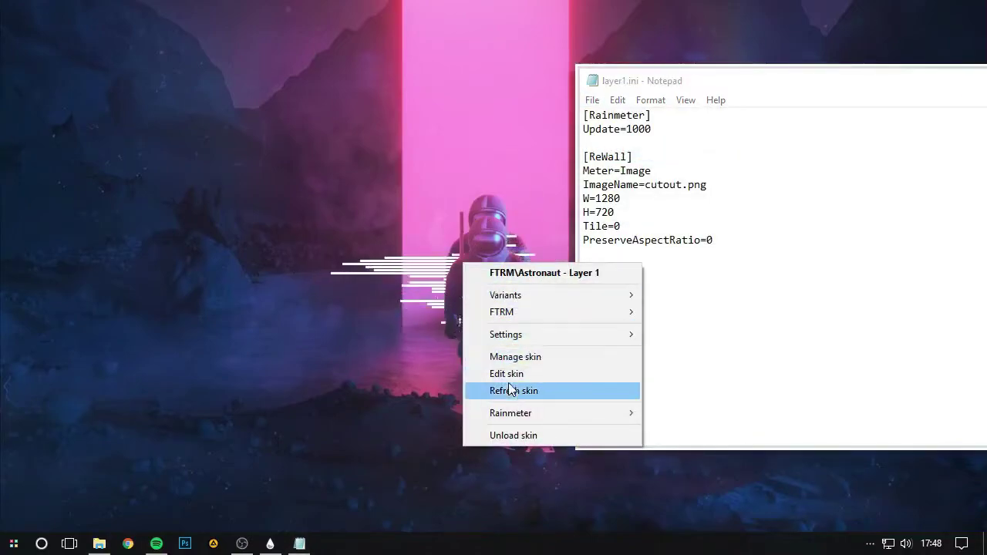
{"action": "left_click", "coordinate": [508, 390]}
Set PreserveAspectRatio to 2 in layer1.ini, refresh the astronaut layer, close the file, and refresh the desktop.
{"action": "right_click", "coordinate": [493, 277]}
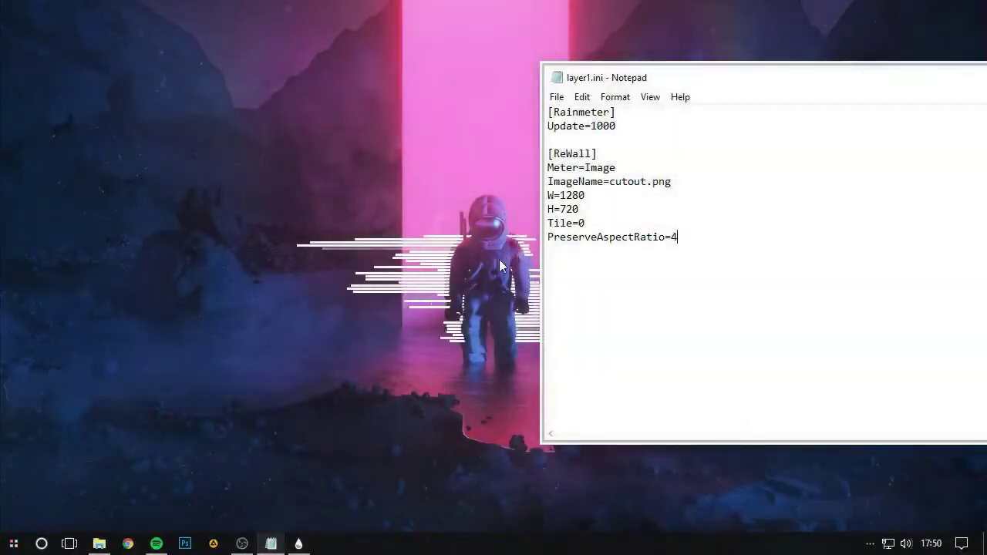
{"action": "right_click", "coordinate": [494, 270]}
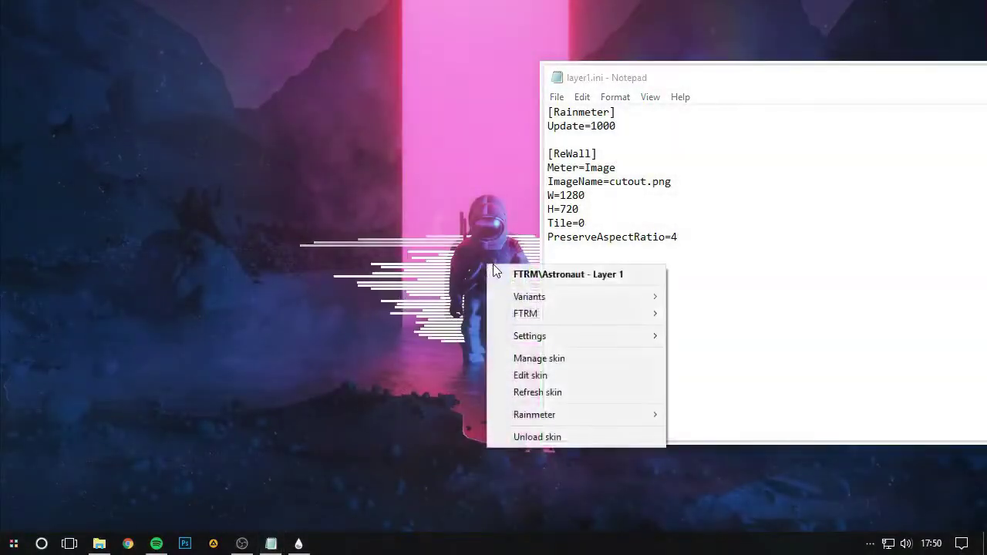
{"action": "left_click", "coordinate": [550, 392]}
{"action": "double_click", "coordinate": [672, 239]}
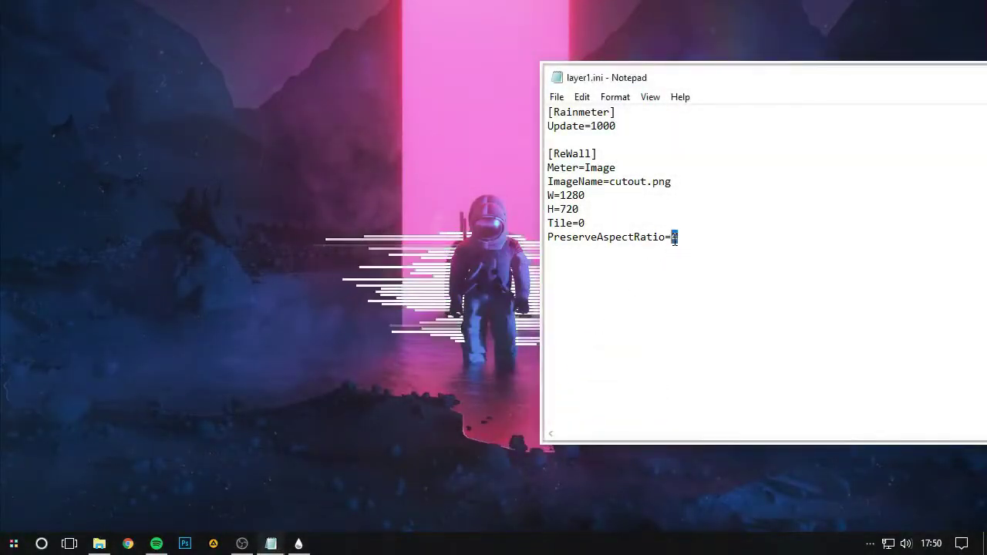
{"action": "type", "text": "2"}
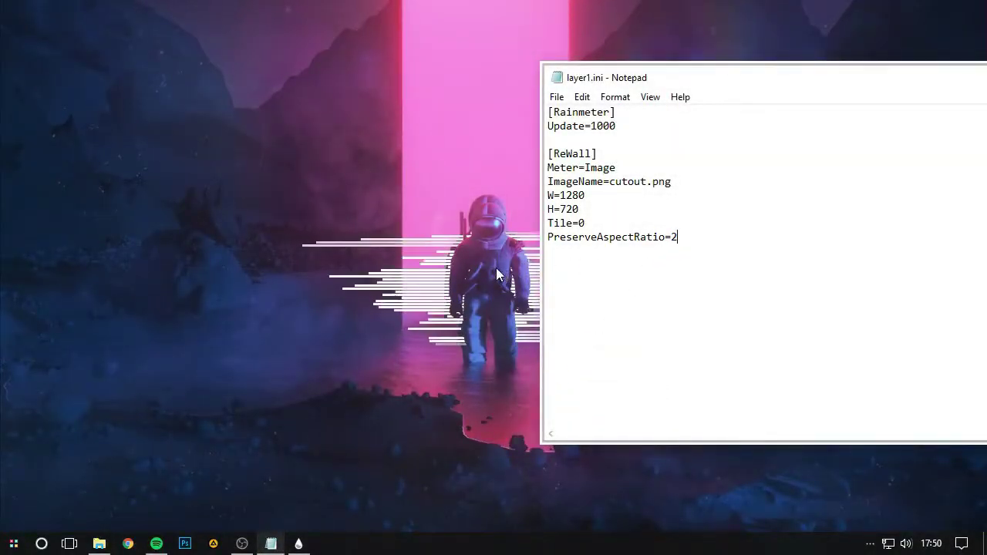
{"action": "right_click", "coordinate": [494, 267]}
{"action": "left_click", "coordinate": [637, 395]}
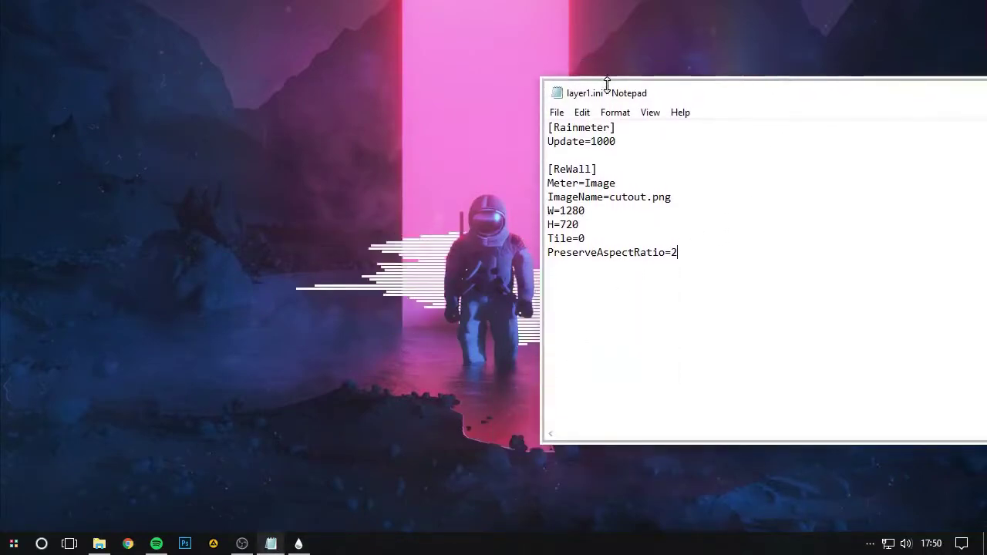
{"action": "left_click_drag", "start_coordinate": [730, 92], "coordinate": [496, 113]}
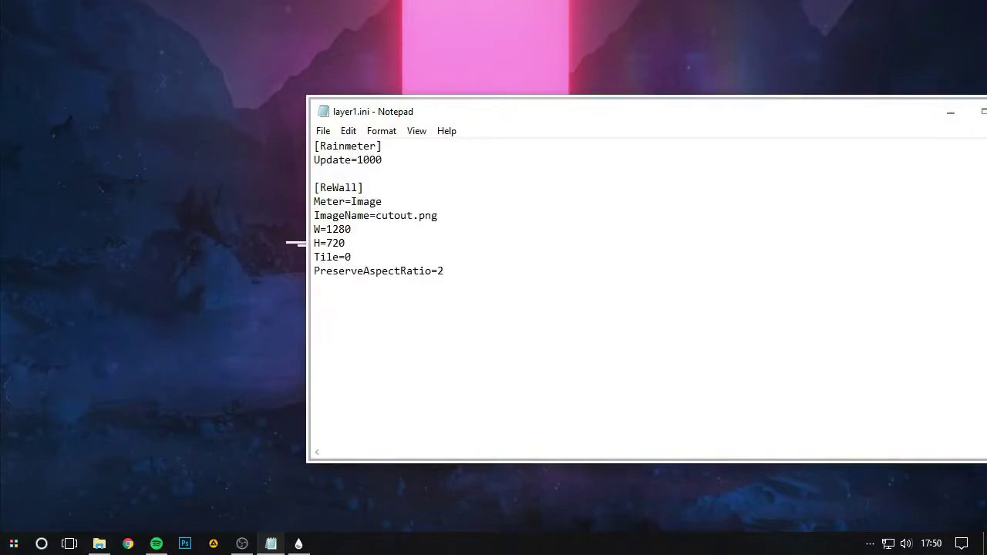
{"action": "key", "text": "alt+F4"}
{"action": "right_click", "coordinate": [587, 203]}
{"action": "left_click", "coordinate": [626, 269]}
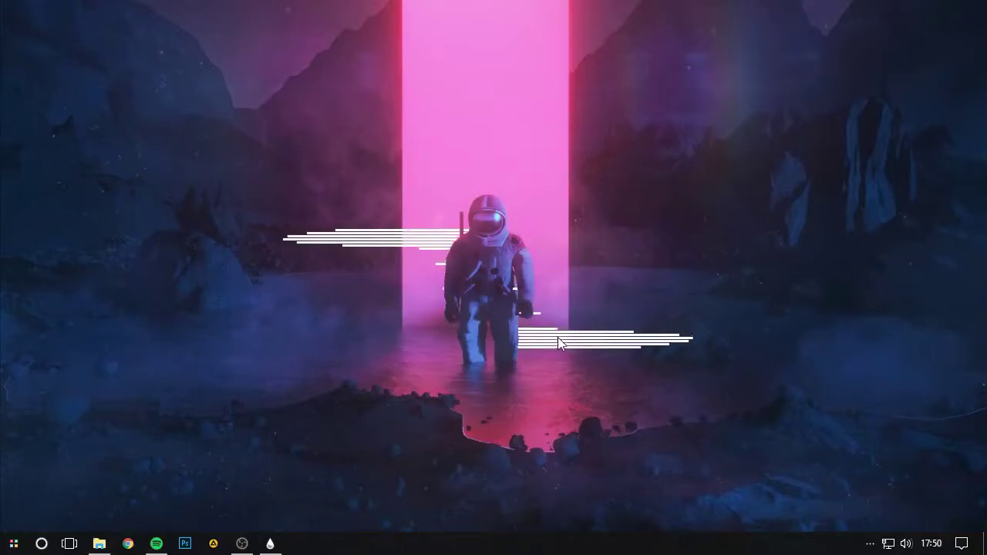
Examine the code of Fountain of Colors.ini from the skin manager and close the file.
{"action": "left_click", "coordinate": [269, 544]}
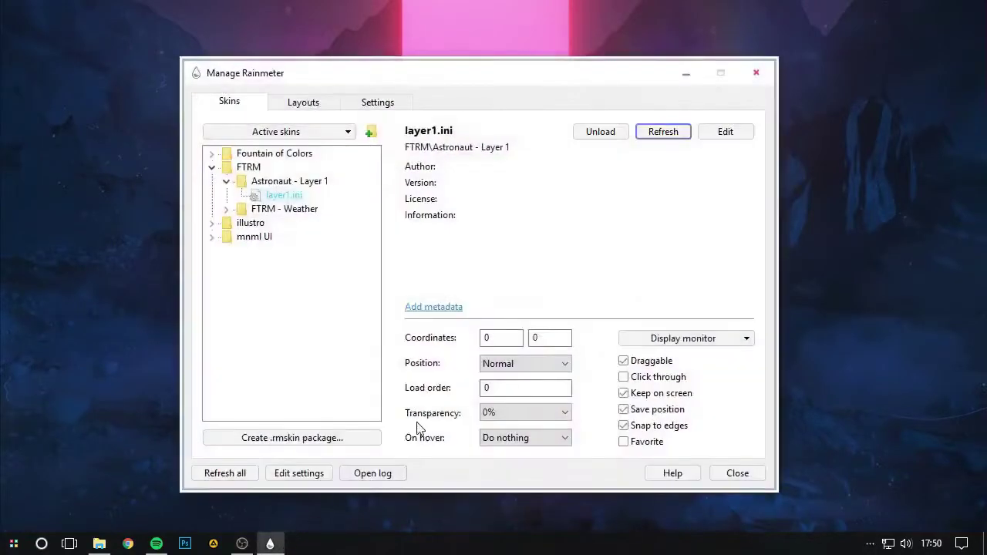
{"action": "left_click", "coordinate": [226, 181]}
{"action": "left_click", "coordinate": [211, 154]}
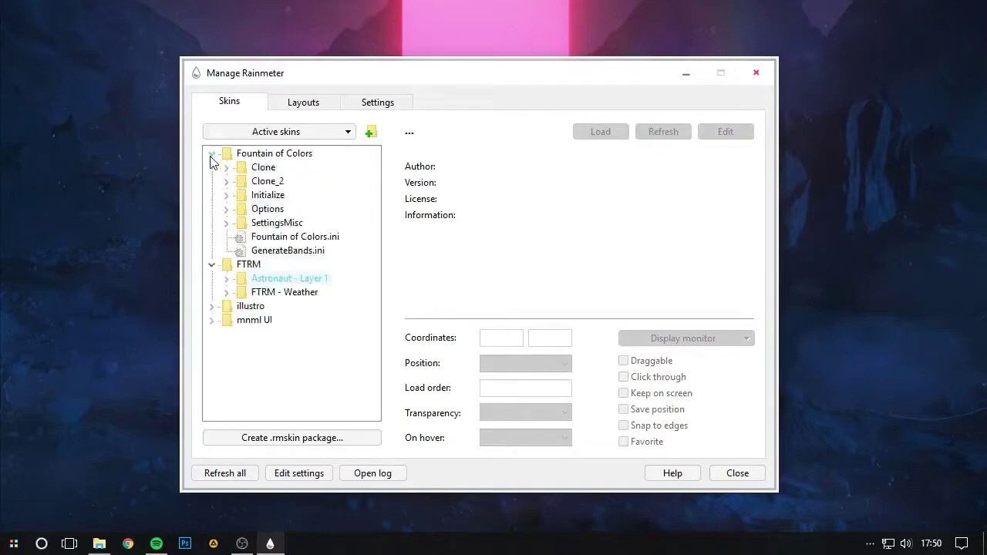
{"action": "left_click", "coordinate": [308, 237]}
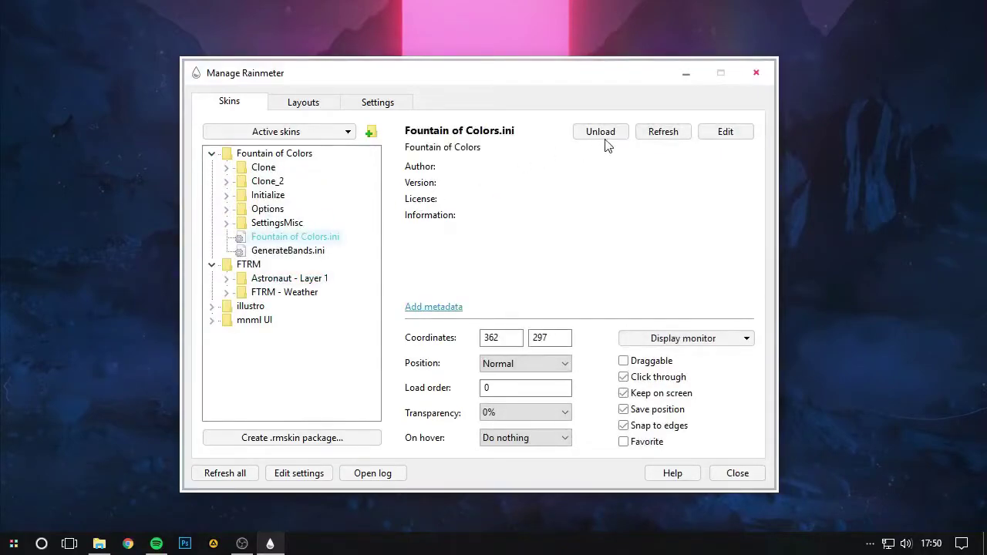
{"action": "left_click", "coordinate": [724, 132]}
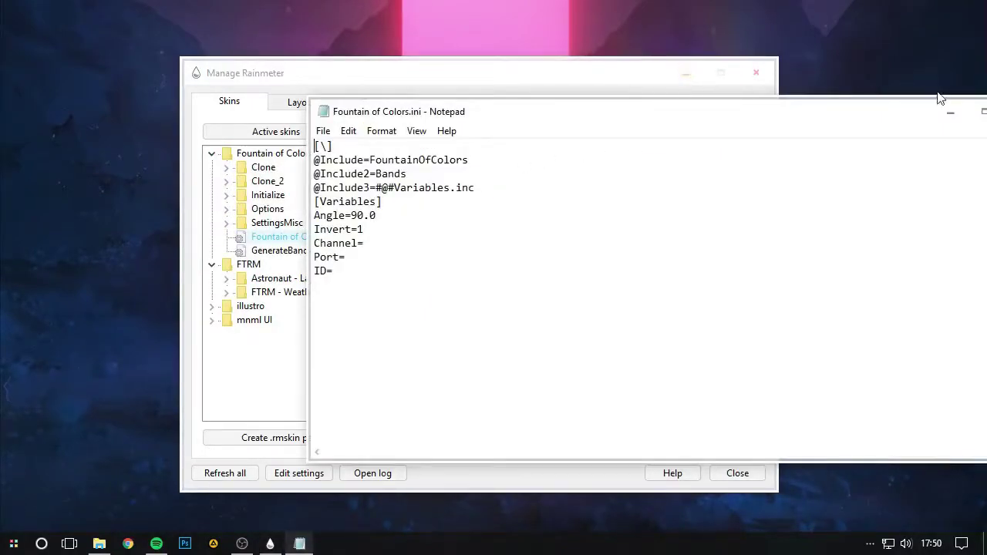
{"action": "key", "text": "alt+F4"}
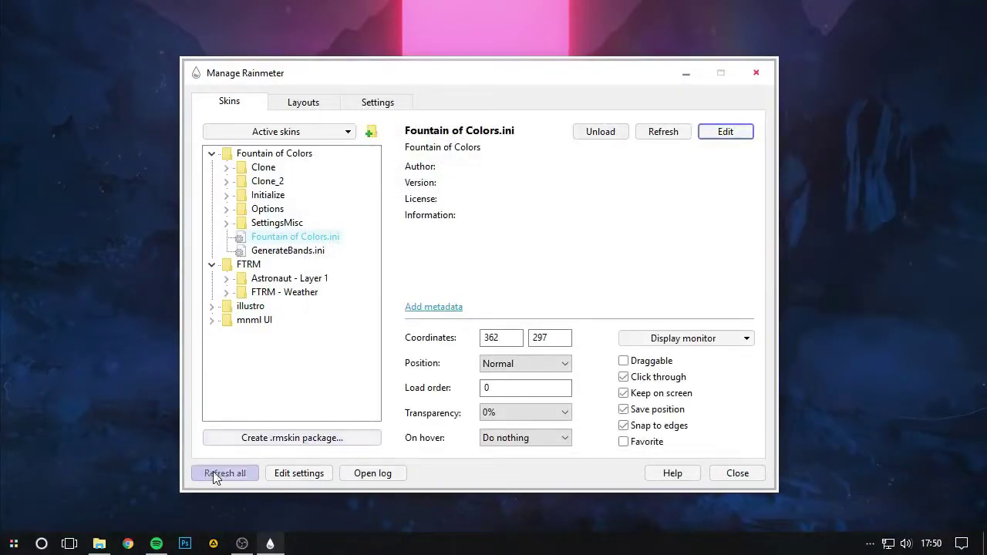
Refresh all skins, move the manager aside, and bring the astronaut layer in front of the visualizer bars.
{"action": "key", "text": "Return"}
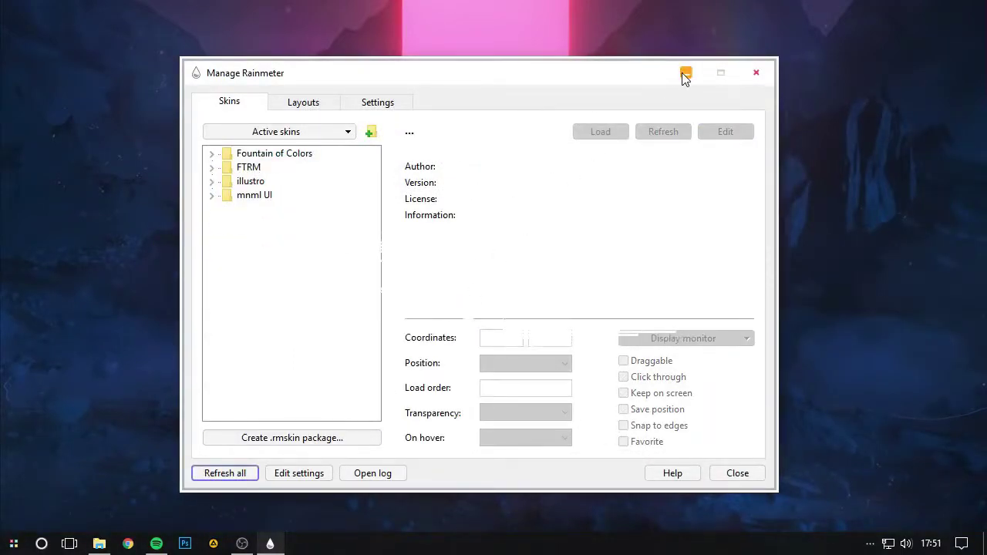
{"action": "left_click_drag", "start_coordinate": [603, 85], "coordinate": [985, 70]}
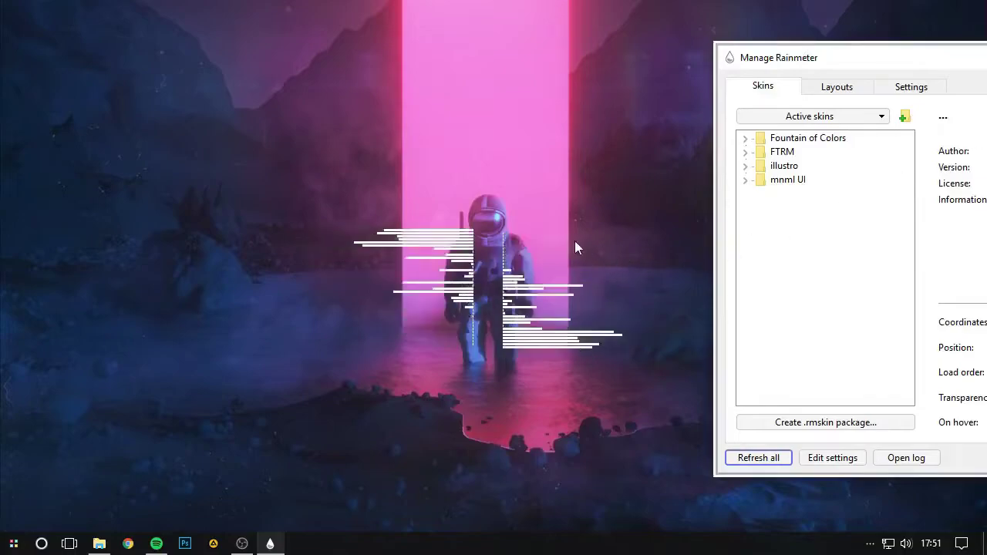
{"action": "right_click", "coordinate": [491, 259]}
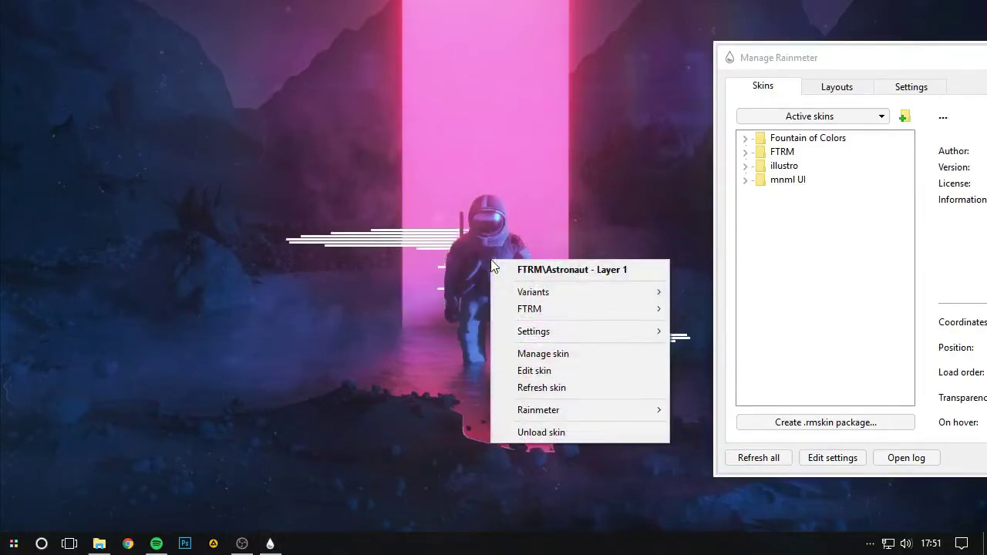
In the skin manager, disable Draggable and enable Click through for layer1.ini in FTRM\Astronaut - Layer 1.
{"action": "left_click", "coordinate": [744, 152]}
{"action": "left_click", "coordinate": [763, 167]}
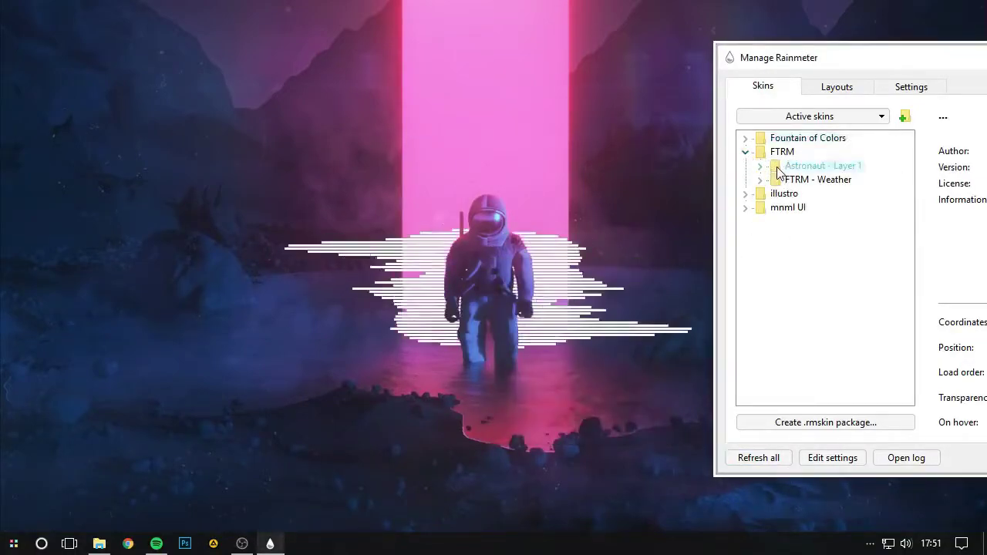
{"action": "left_click", "coordinate": [761, 167]}
{"action": "left_click", "coordinate": [817, 179]}
{"action": "left_click_drag", "start_coordinate": [908, 57], "coordinate": [364, 91]}
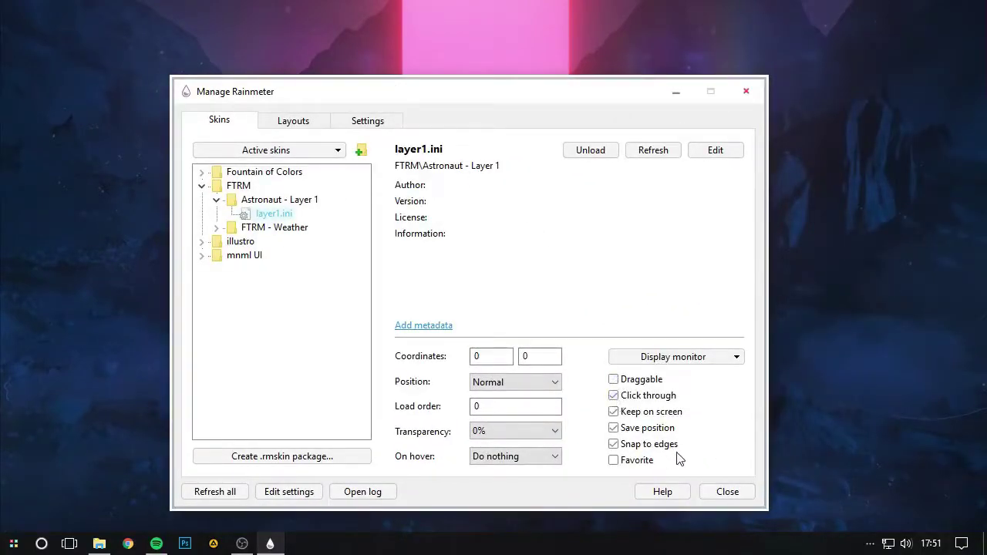
Select Clone.ini in the Fountain of Colors\Clone folder and move the manager aside to uncover the visualizer.
{"action": "left_click", "coordinate": [201, 186]}
{"action": "left_click", "coordinate": [202, 173]}
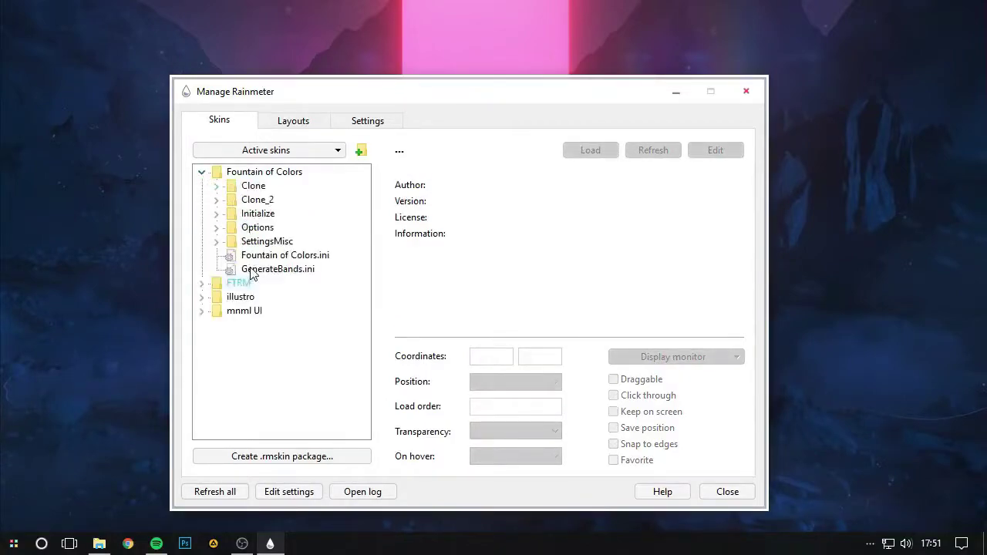
{"action": "left_click", "coordinate": [217, 186]}
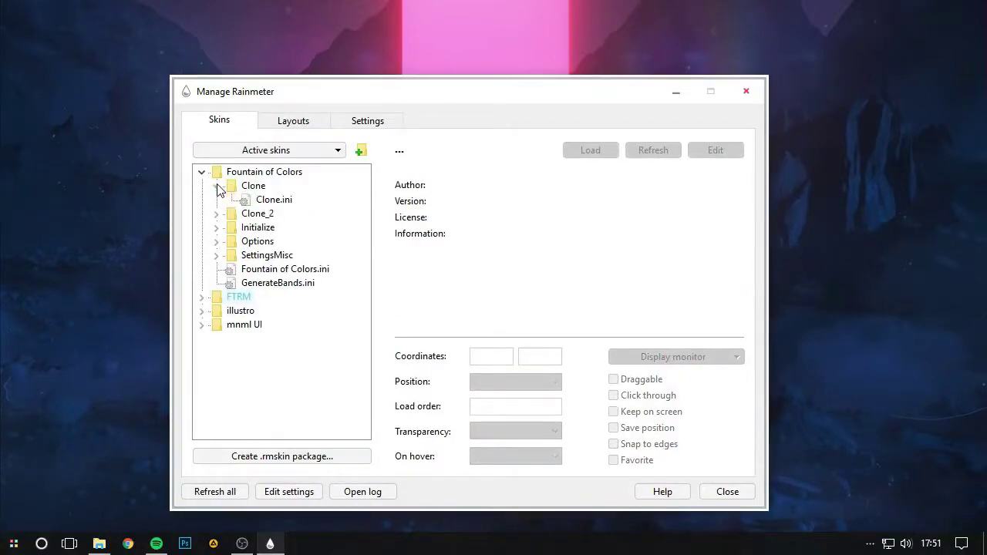
{"action": "left_click", "coordinate": [260, 202]}
{"action": "left_click_drag", "start_coordinate": [363, 94], "coordinate": [394, 75]}
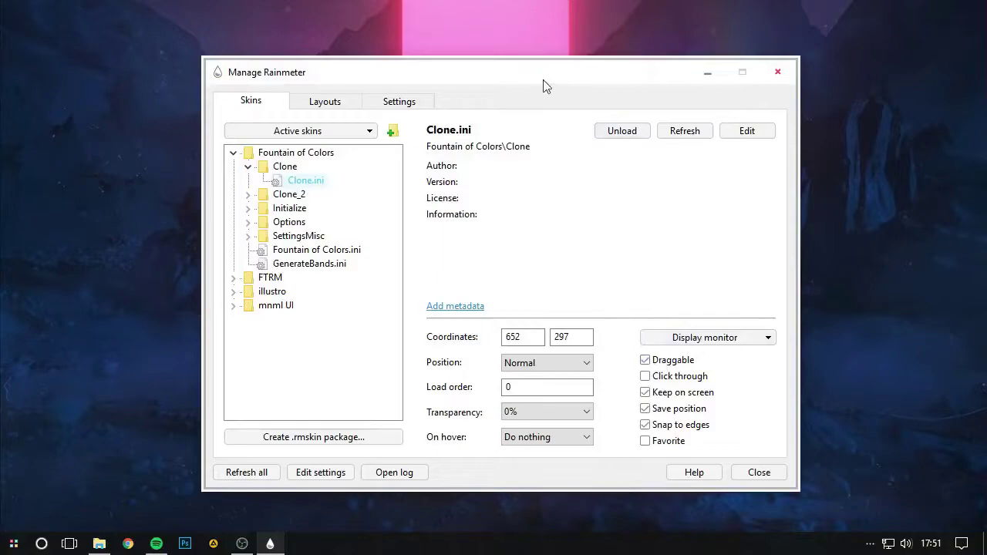
{"action": "left_click_drag", "start_coordinate": [545, 86], "coordinate": [909, 75]}
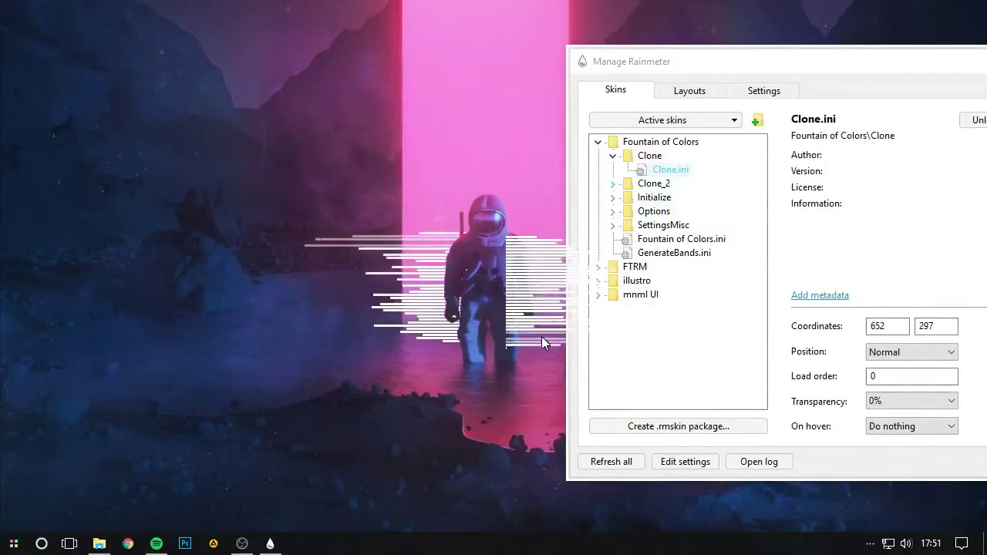
{"action": "left_click_drag", "start_coordinate": [740, 62], "coordinate": [860, 55]}
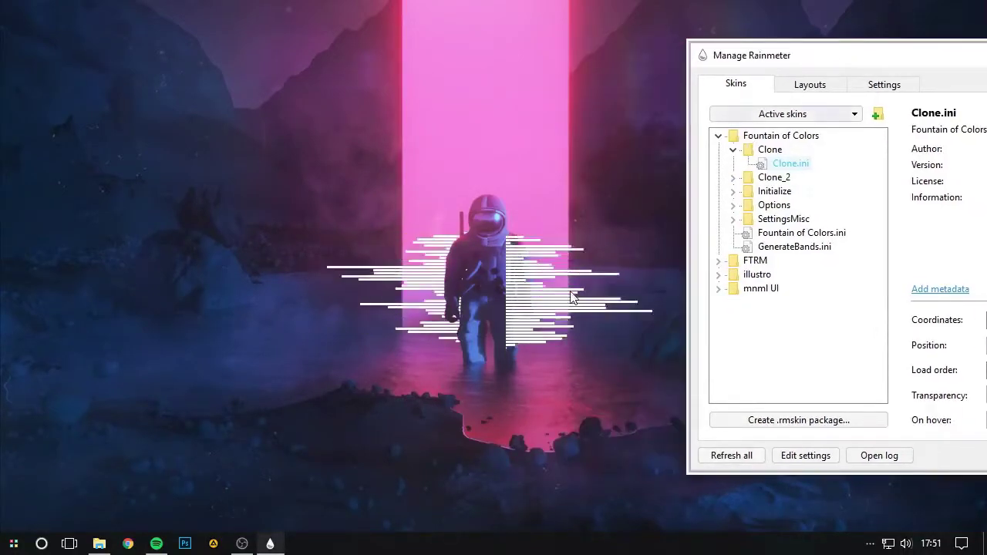
Open the options of the Clone visualizer, move the options window aside, and set the scale to 1131.
{"action": "right_click", "coordinate": [525, 324]}
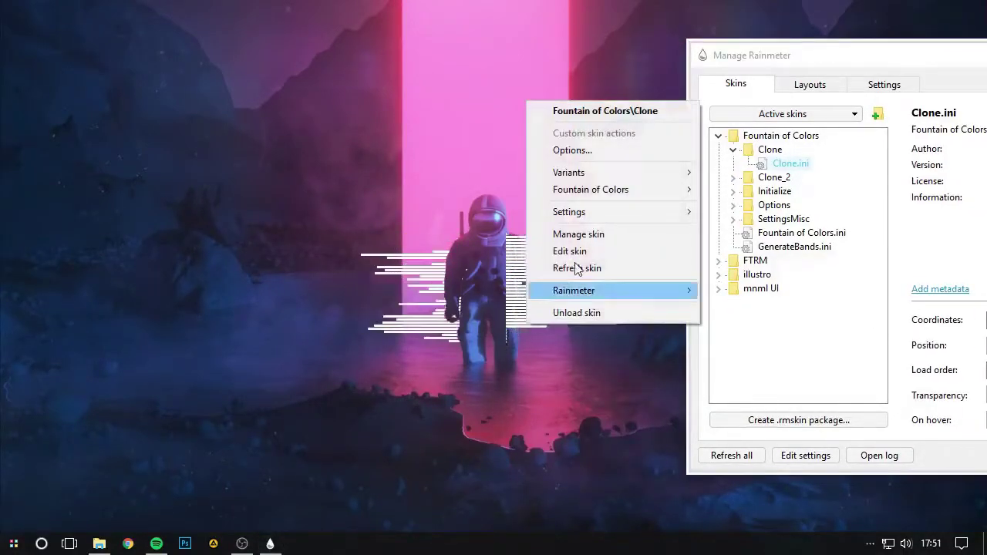
{"action": "left_click", "coordinate": [614, 154]}
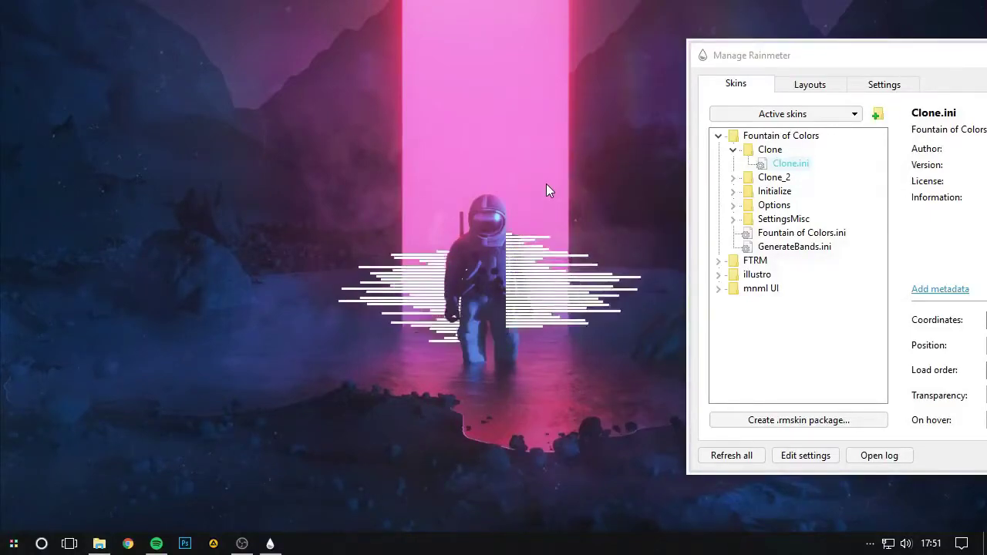
{"action": "left_click_drag", "start_coordinate": [472, 18], "coordinate": [177, 26]}
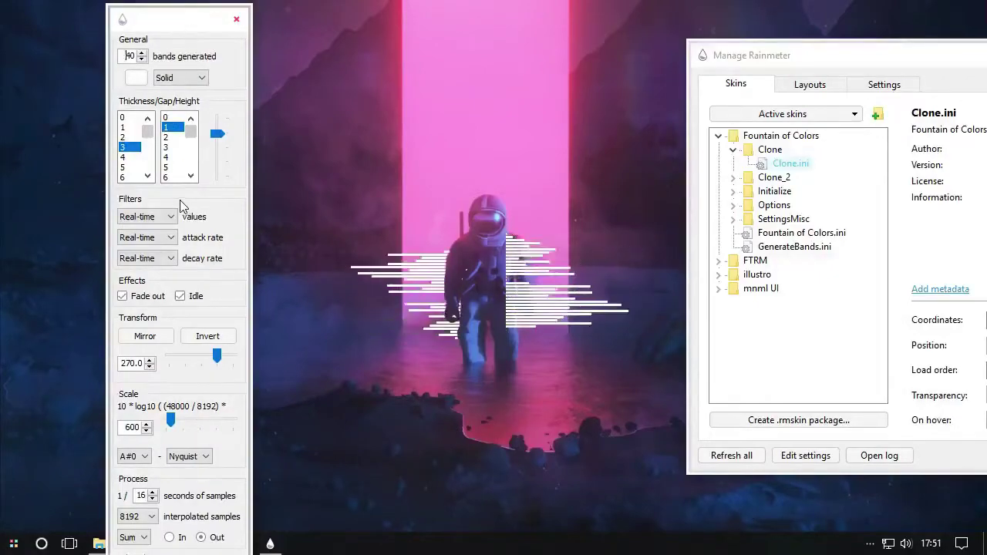
{"action": "mouse_move", "coordinate": [216, 354]}
{"action": "left_mouse_down"}
{"action": "mouse_move", "coordinate": [175, 362]}
{"action": "mouse_move", "coordinate": [219, 363]}
{"action": "left_mouse_up"}
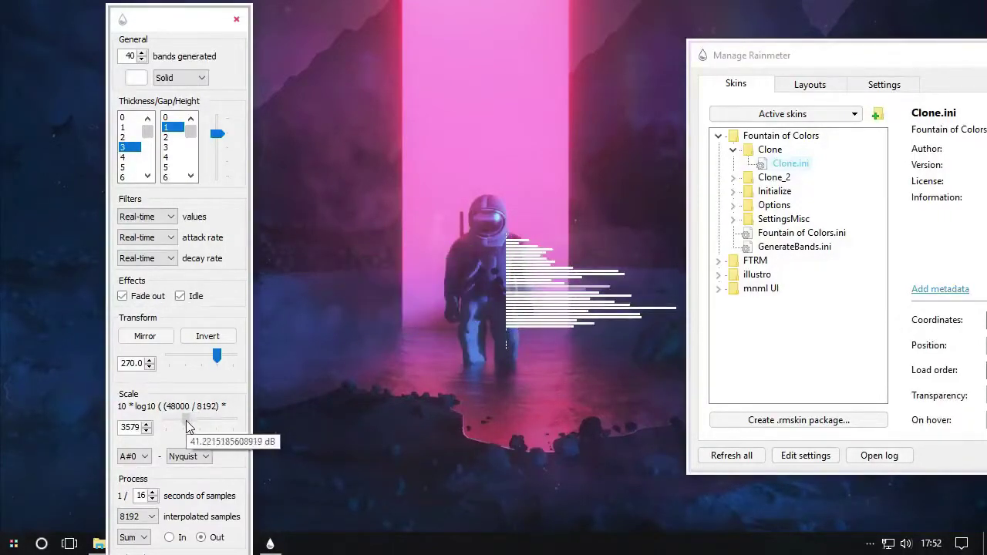
{"action": "left_click_drag", "start_coordinate": [177, 421], "coordinate": [175, 421]}
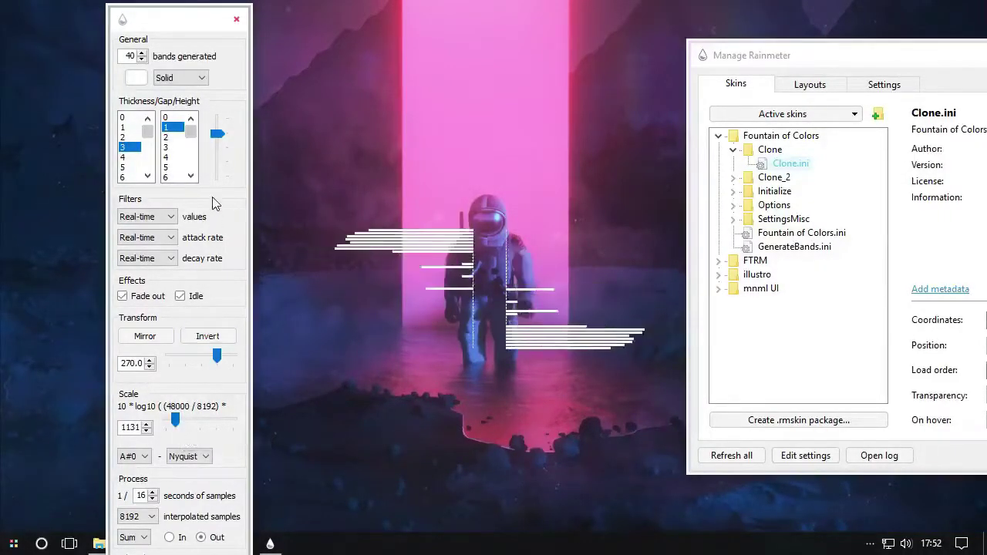
Try to set the Clone visualizer's number of generated bands to 25.
{"action": "double_click", "coordinate": [131, 56]}
{"action": "type", "text": "25"}
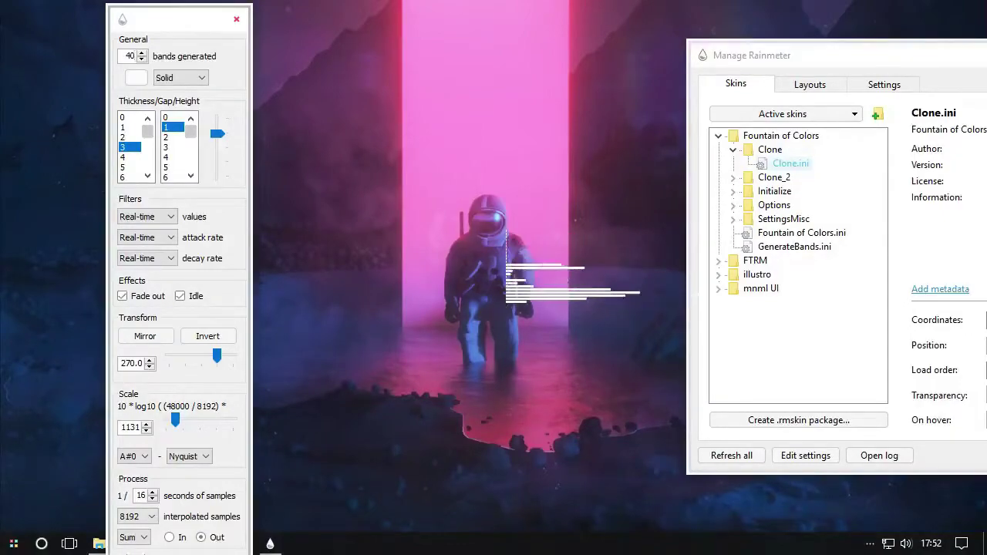
{"action": "left_click", "coordinate": [517, 281]}
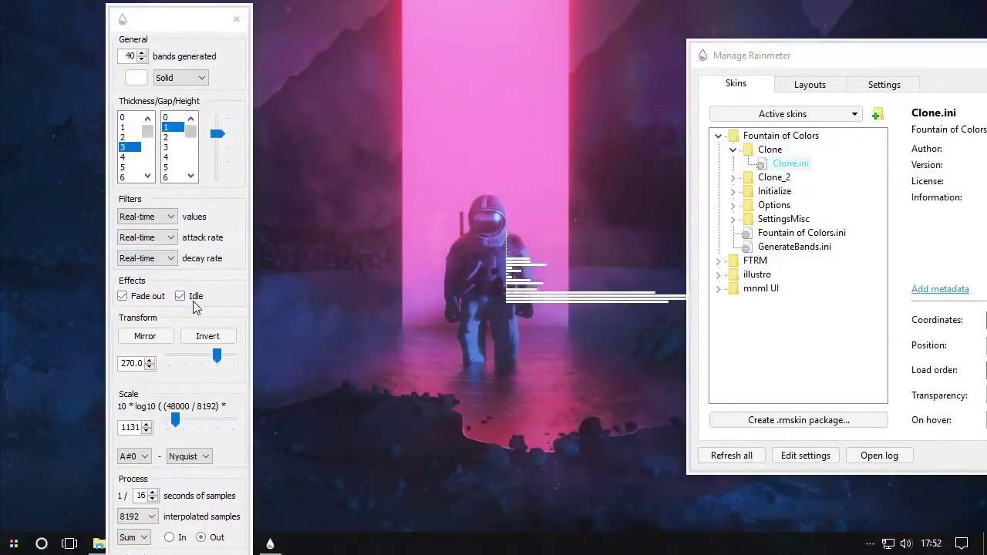
Set the Clone visualizer's interpolated samples to 2048 and its bar thickness to 4.
{"action": "left_click", "coordinate": [156, 523]}
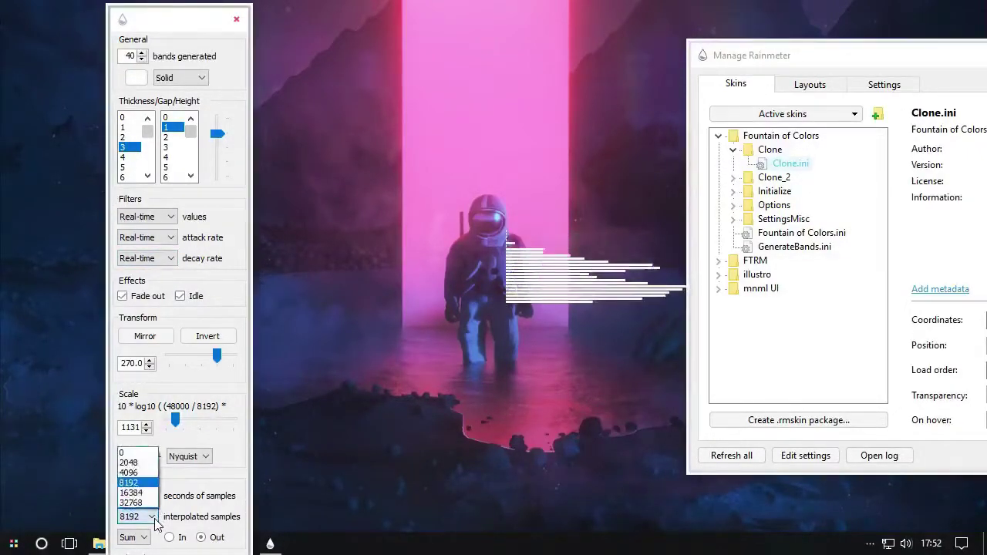
{"action": "left_click", "coordinate": [141, 464]}
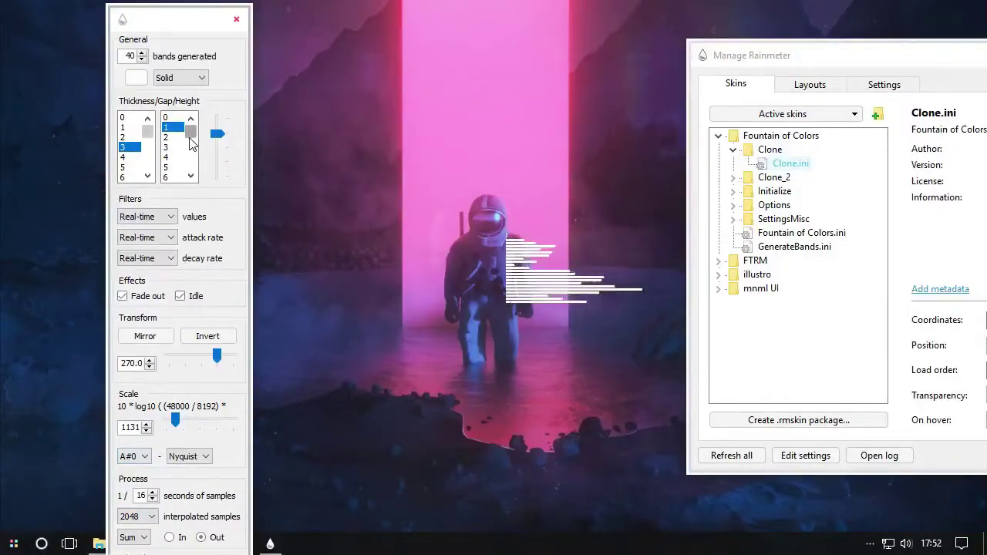
{"action": "scroll", "coordinate": [127, 137], "scroll_direction": "up", "scroll_amount": 1}
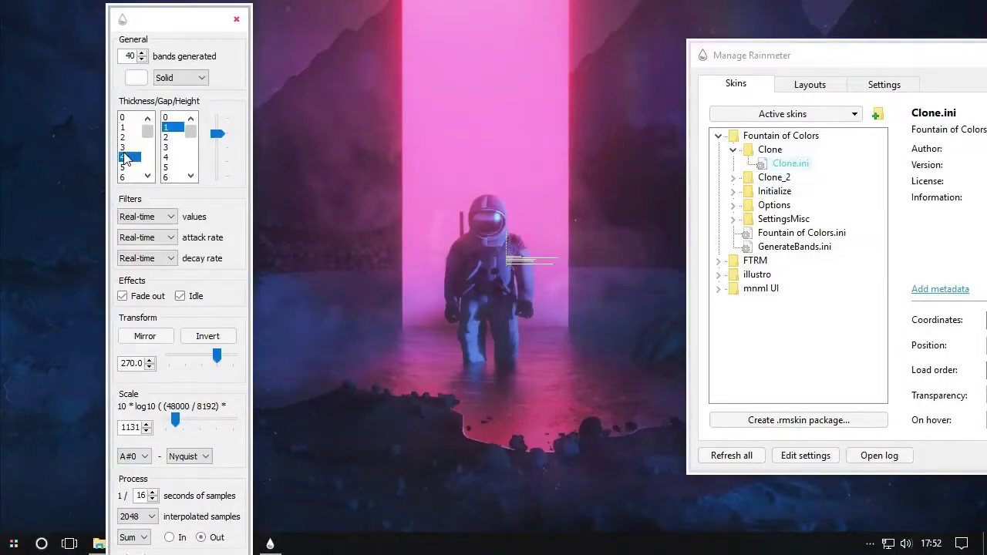
{"action": "left_click", "coordinate": [200, 80]}
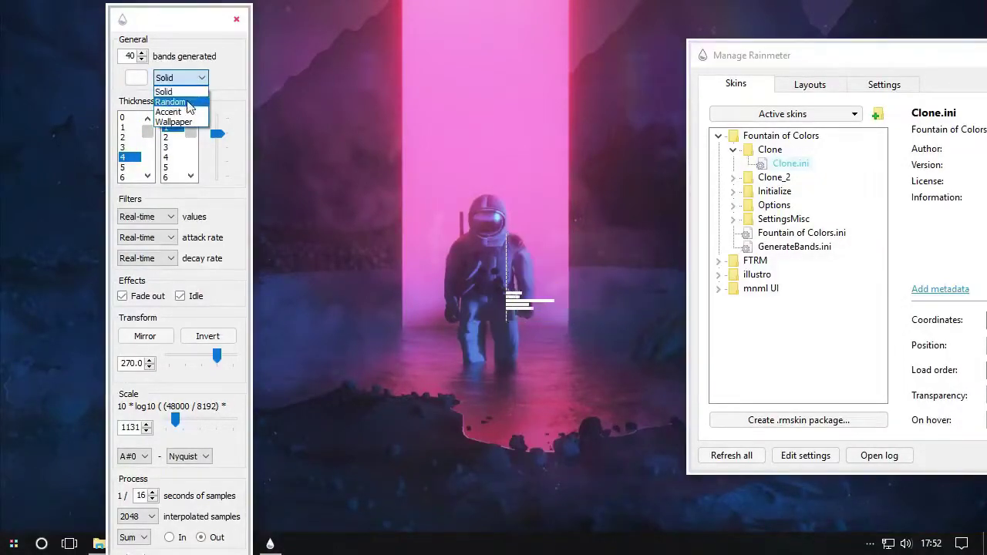
{"action": "left_click", "coordinate": [193, 80]}
{"action": "left_click", "coordinate": [175, 218]}
{"action": "left_click", "coordinate": [171, 220]}
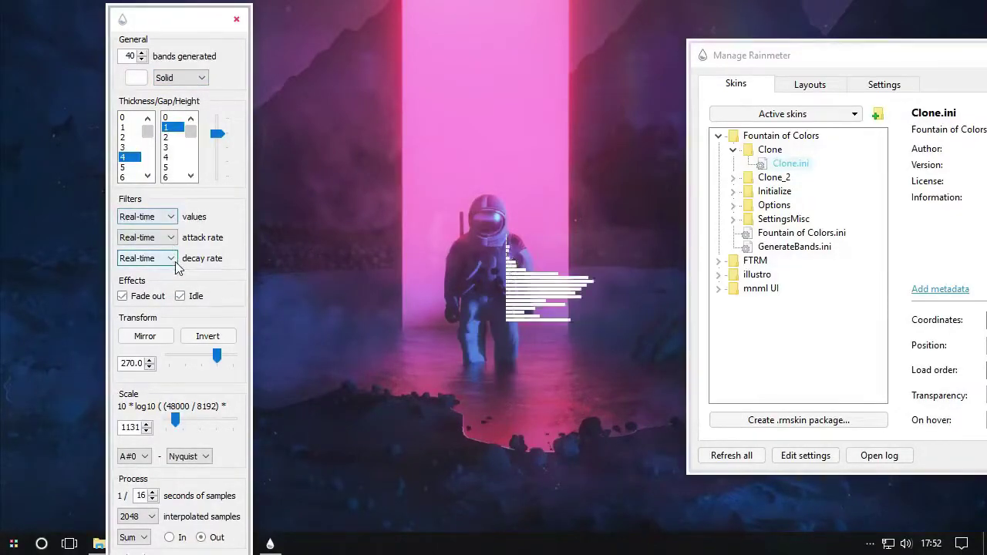
{"action": "left_click", "coordinate": [181, 298]}
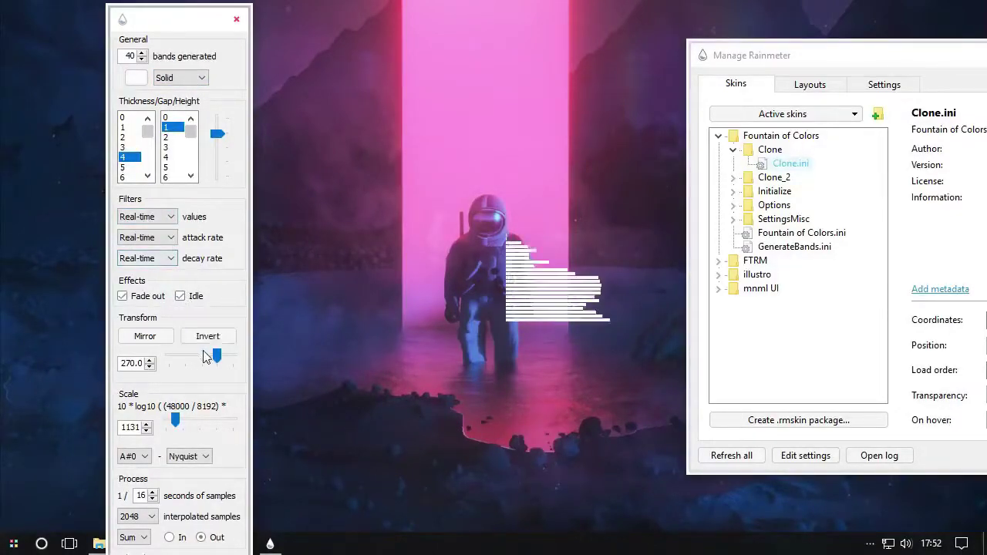
Set the Clone visualizer's scale to 100 and close its options.
{"action": "left_click", "coordinate": [168, 427]}
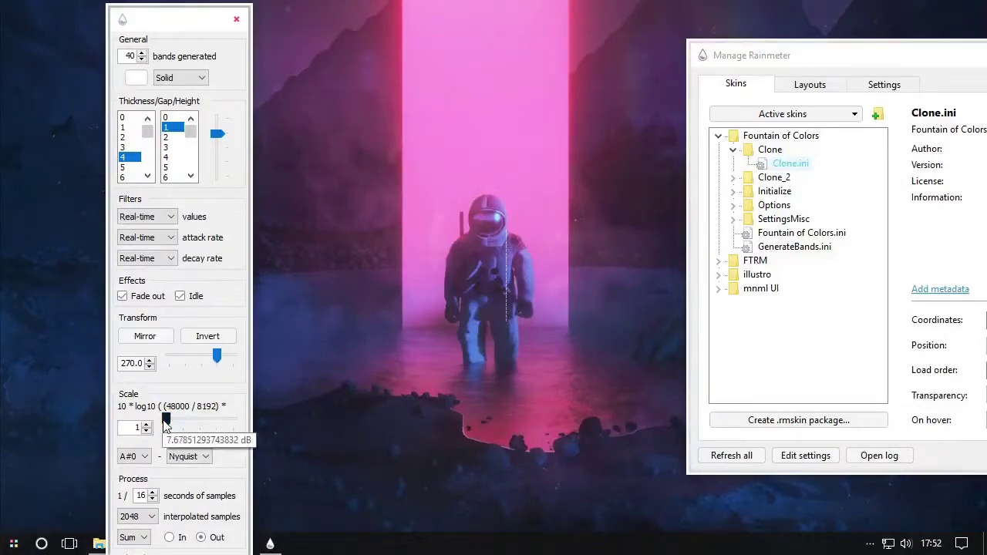
{"action": "left_click_drag", "start_coordinate": [170, 426], "coordinate": [115, 429]}
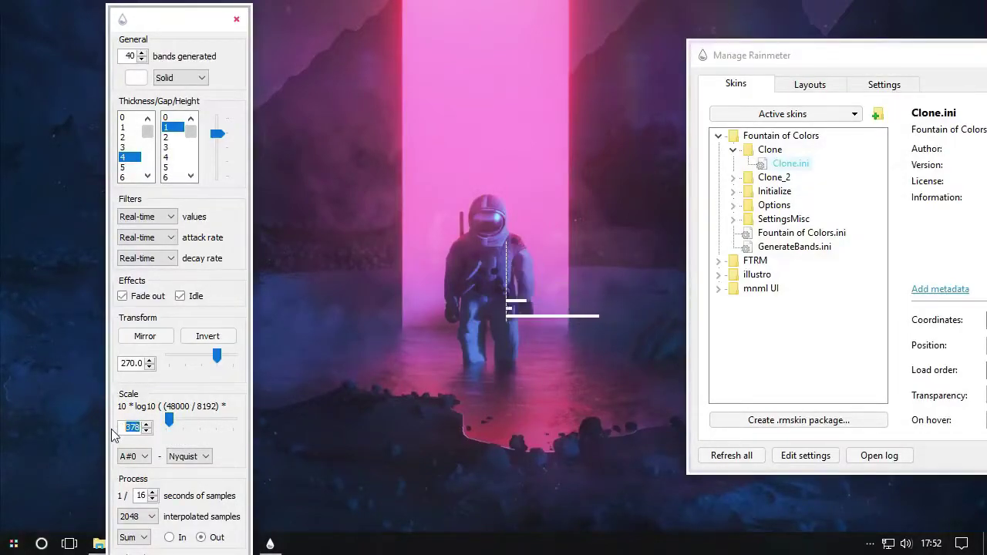
{"action": "type", "text": "100"}
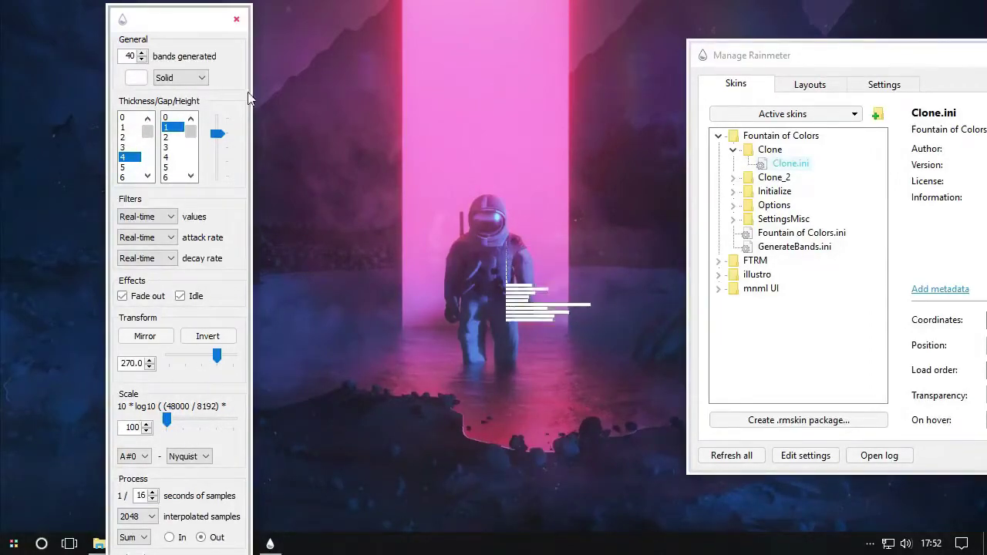
{"action": "left_click", "coordinate": [236, 18]}
Put the Clone visualizer behind the astronaut by setting Clone.ini's position to On desktop, and refresh the skin.
{"action": "right_click", "coordinate": [512, 297]}
{"action": "left_click", "coordinate": [529, 300]}
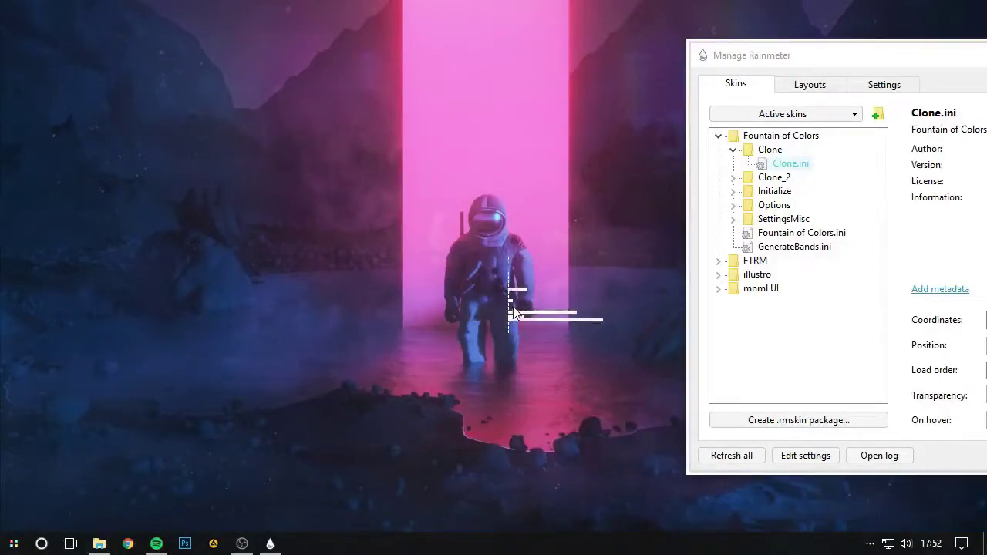
{"action": "left_click_drag", "start_coordinate": [843, 62], "coordinate": [545, 65]}
{"action": "left_click", "coordinate": [706, 349]}
{"action": "left_click", "coordinate": [719, 362]}
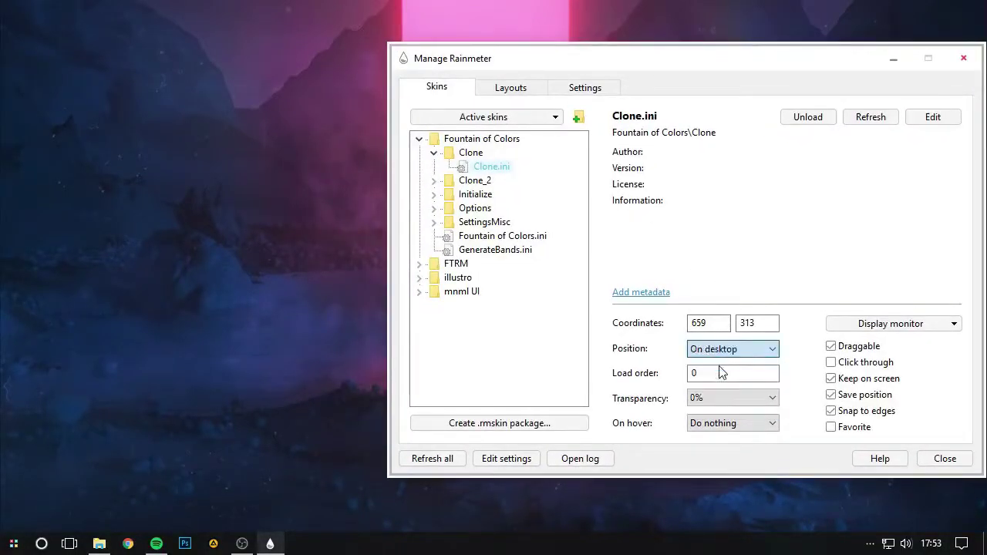
{"action": "left_click_drag", "start_coordinate": [653, 59], "coordinate": [565, 57]}
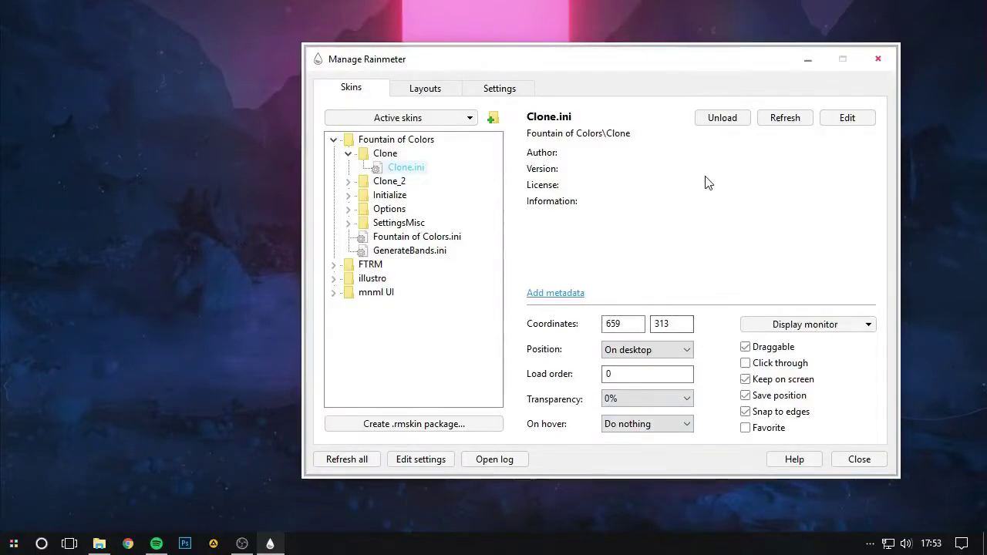
{"action": "left_click", "coordinate": [775, 119]}
Load Clone_2.ini from Fountain of Colors\Clone_2 and close the skin manager.
{"action": "left_click_drag", "start_coordinate": [550, 60], "coordinate": [831, 60]}
{"action": "double_click", "coordinate": [676, 181]}
{"action": "left_click", "coordinate": [688, 195]}
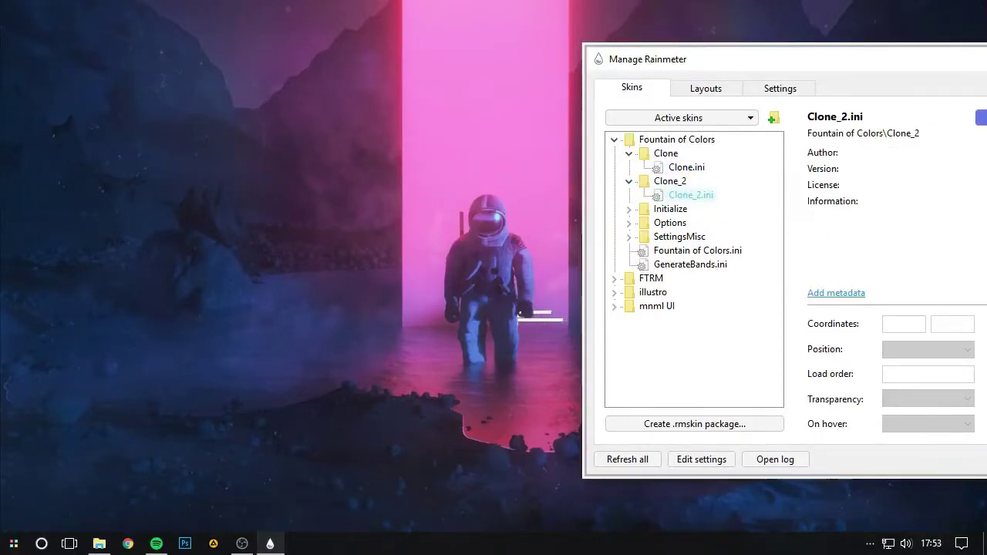
{"action": "left_click", "coordinate": [979, 117]}
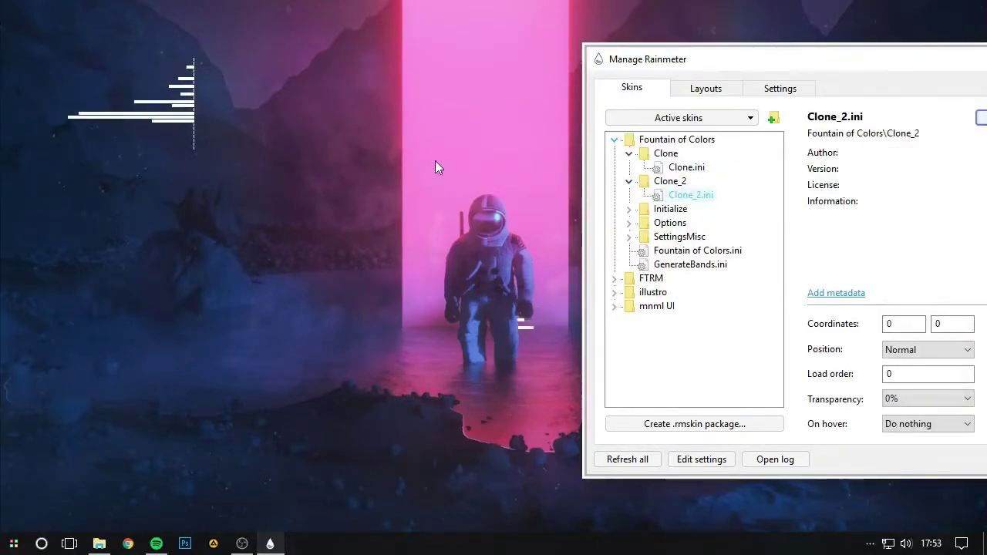
{"action": "left_click", "coordinate": [189, 128]}
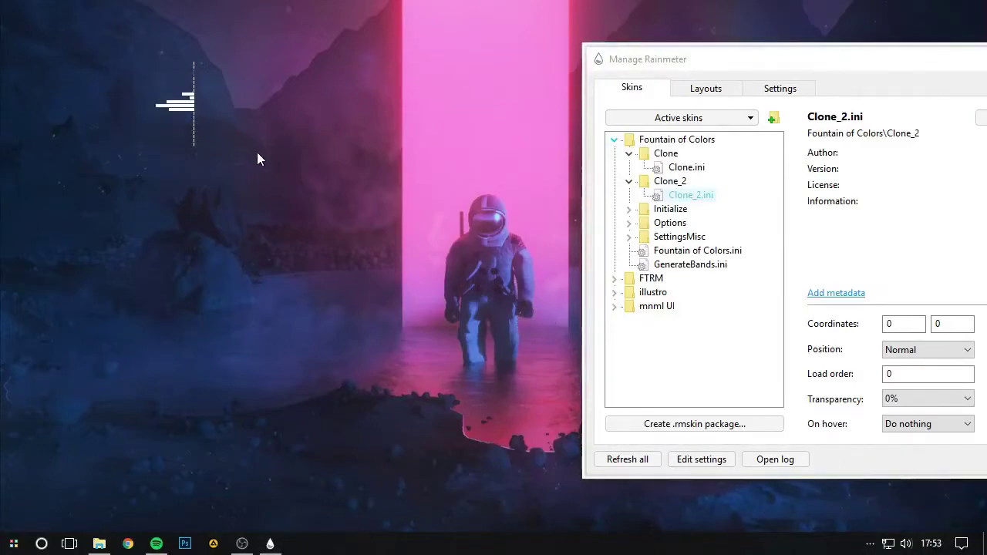
{"action": "left_click_drag", "start_coordinate": [850, 57], "coordinate": [473, 84]}
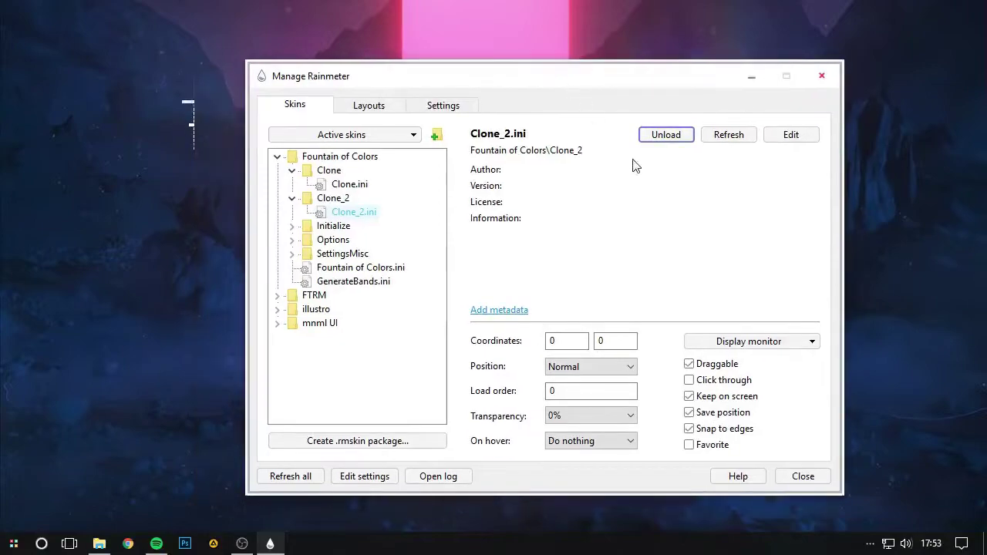
{"action": "left_click", "coordinate": [759, 486]}
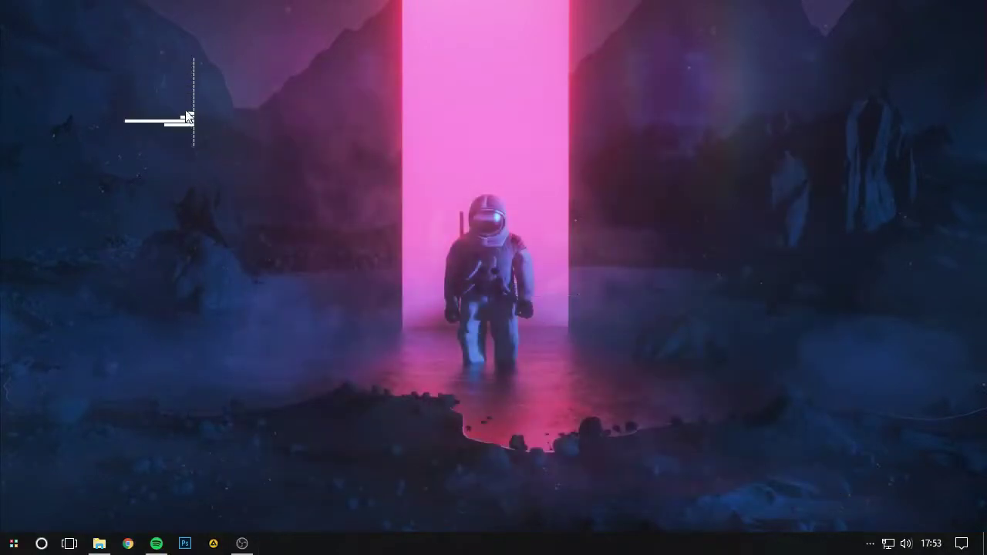
Move the Clone_2 visualizer onto the astronaut so its bars extend to the left, then check and close its options.
{"action": "left_click_drag", "start_coordinate": [192, 120], "coordinate": [462, 310]}
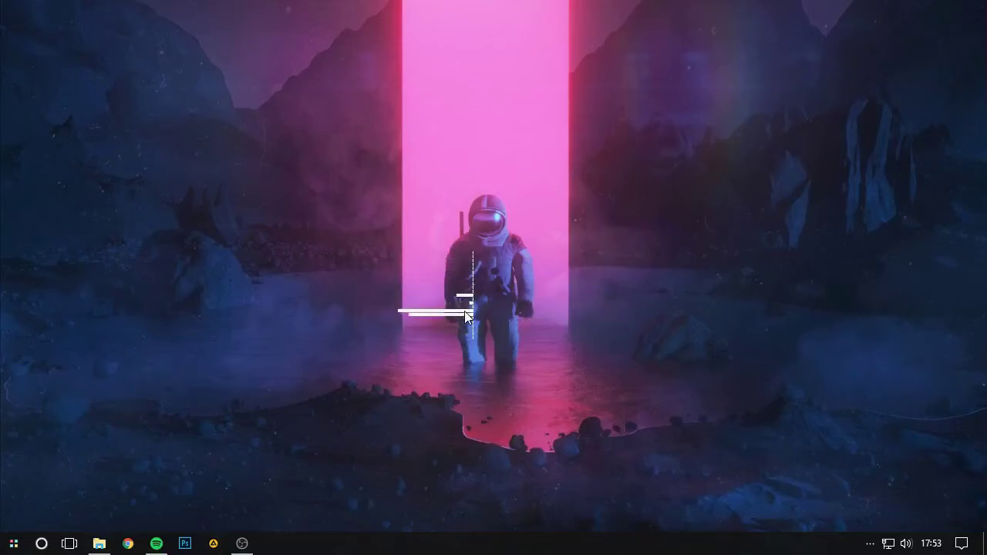
{"action": "right_click", "coordinate": [465, 311]}
{"action": "left_click", "coordinate": [538, 139]}
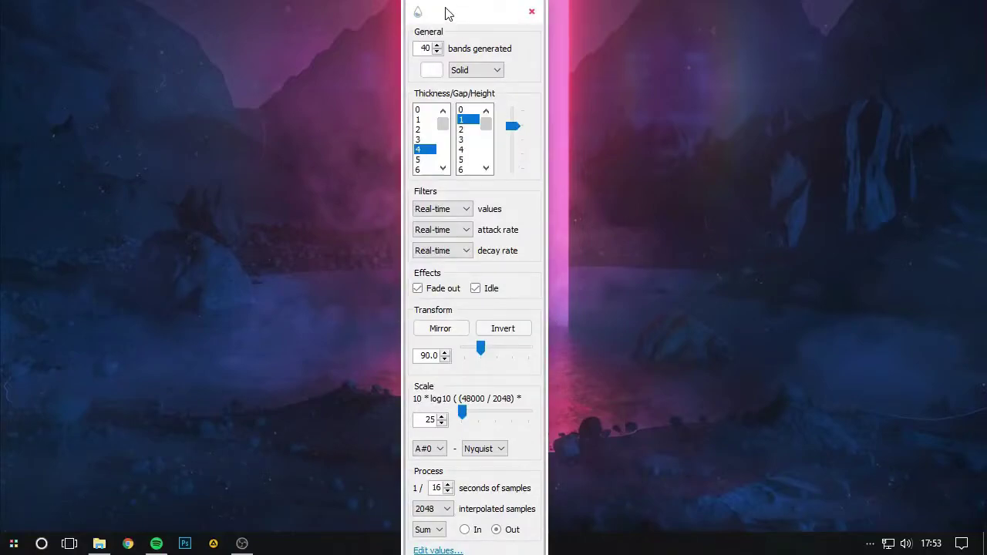
{"action": "left_click_drag", "start_coordinate": [445, 14], "coordinate": [473, 18]}
{"action": "left_click", "coordinate": [558, 17]}
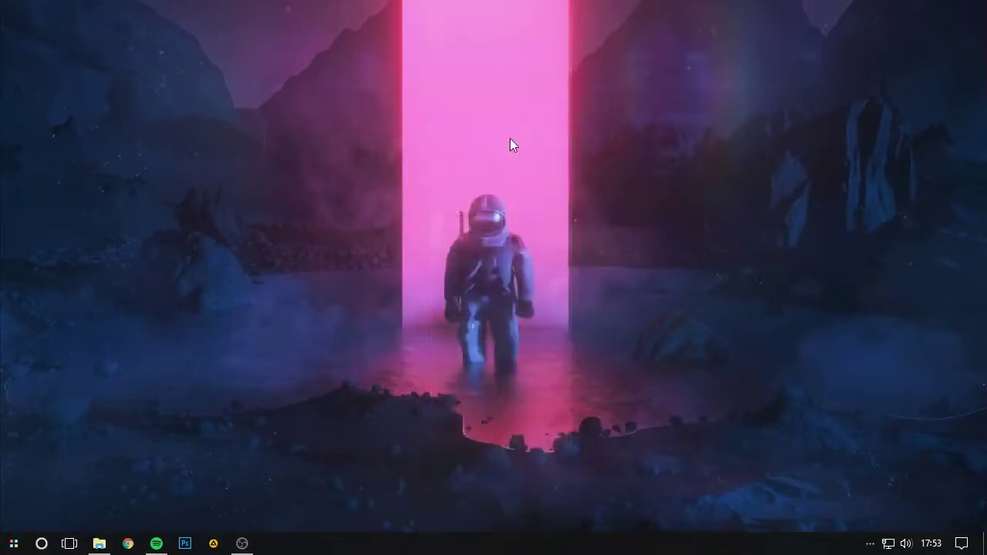
Look up Clone_2.ini in the skin manager to view its settings, and close the manager.
{"action": "right_click", "coordinate": [448, 282]}
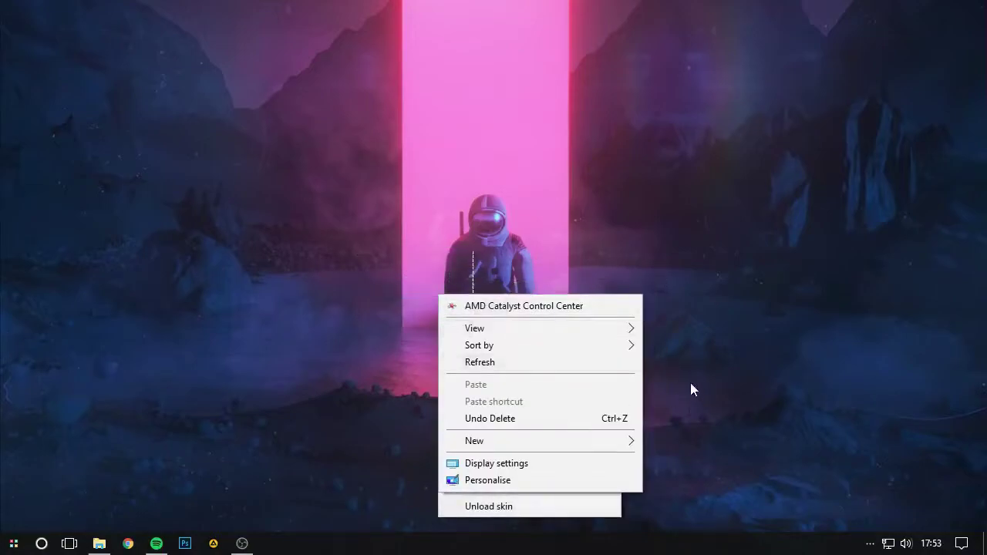
{"action": "left_click", "coordinate": [870, 543]}
{"action": "left_click", "coordinate": [869, 516]}
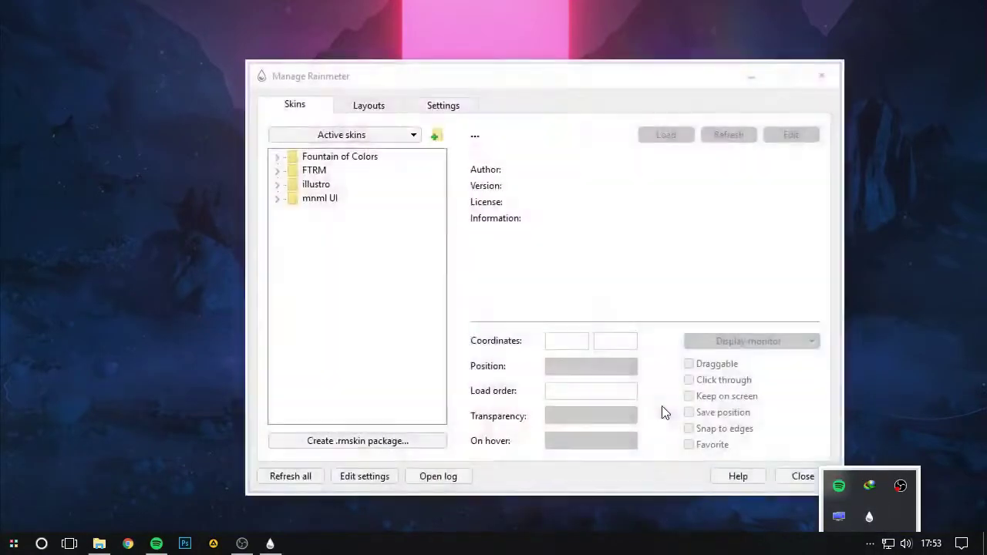
{"action": "left_click", "coordinate": [278, 158]}
{"action": "left_click", "coordinate": [292, 185]}
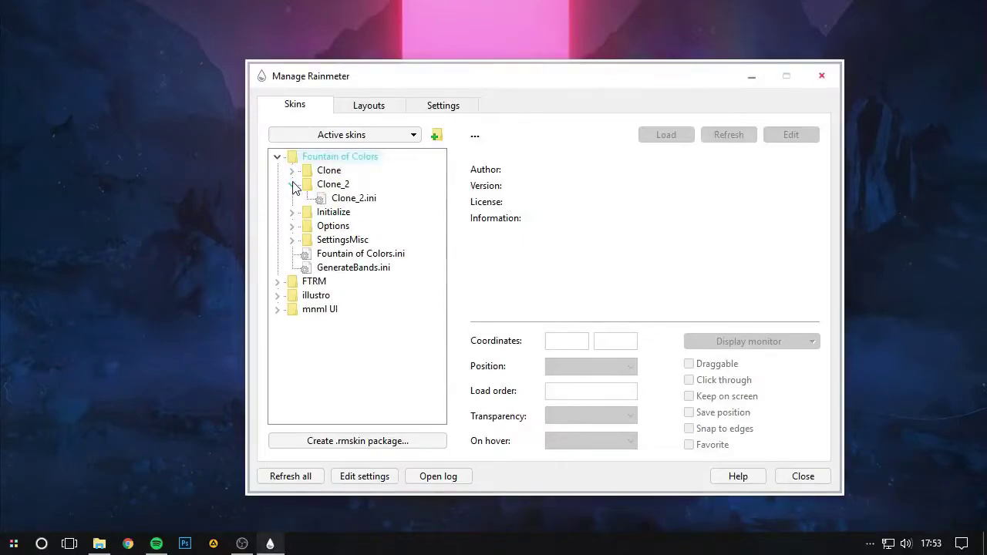
{"action": "left_click", "coordinate": [354, 199]}
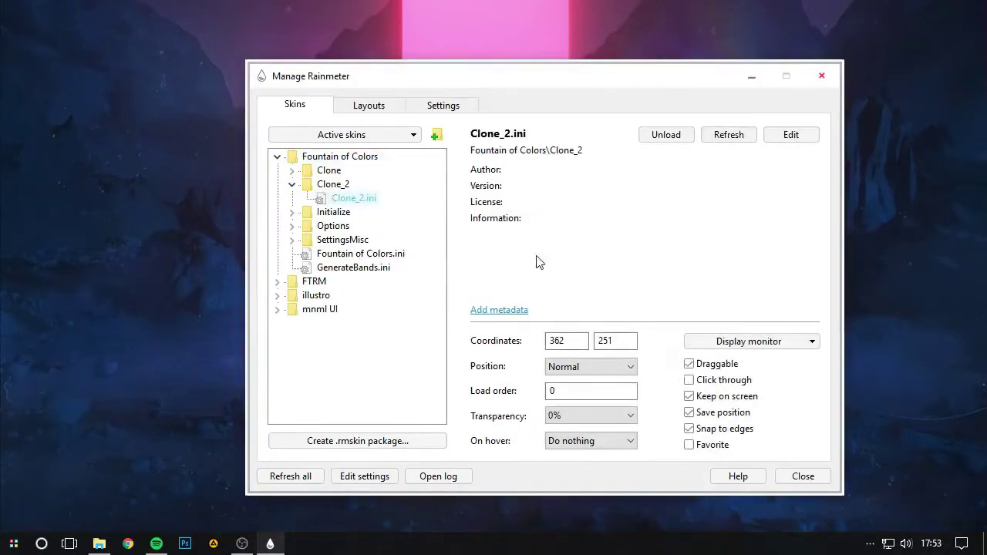
{"action": "right_click", "coordinate": [357, 199]}
{"action": "left_click", "coordinate": [586, 206]}
{"action": "left_click_drag", "start_coordinate": [477, 81], "coordinate": [760, 95]}
{"action": "key", "text": "Escape"}
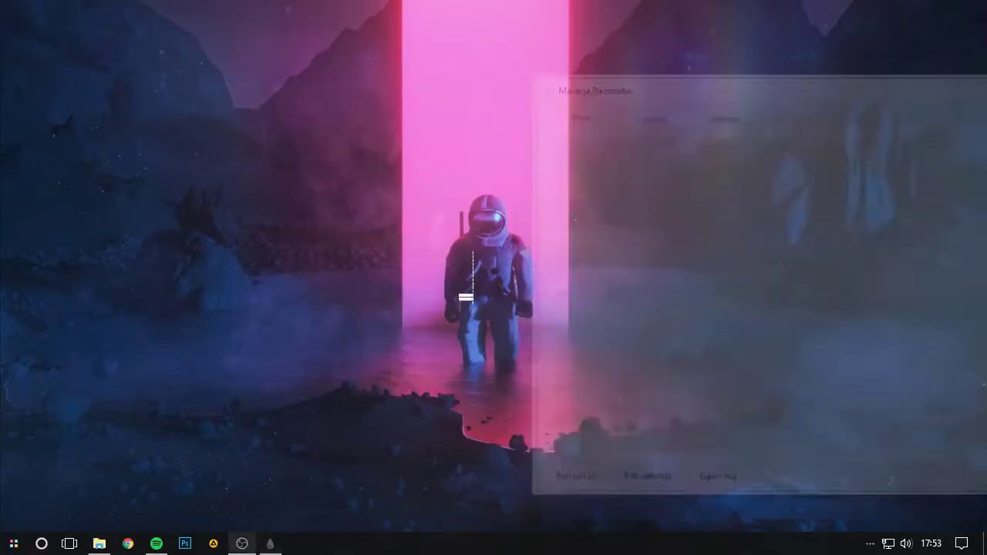
Open the Clone_2 visualizer's options to review them, and close them.
{"action": "left_click", "coordinate": [870, 544]}
{"action": "right_click", "coordinate": [870, 517]}
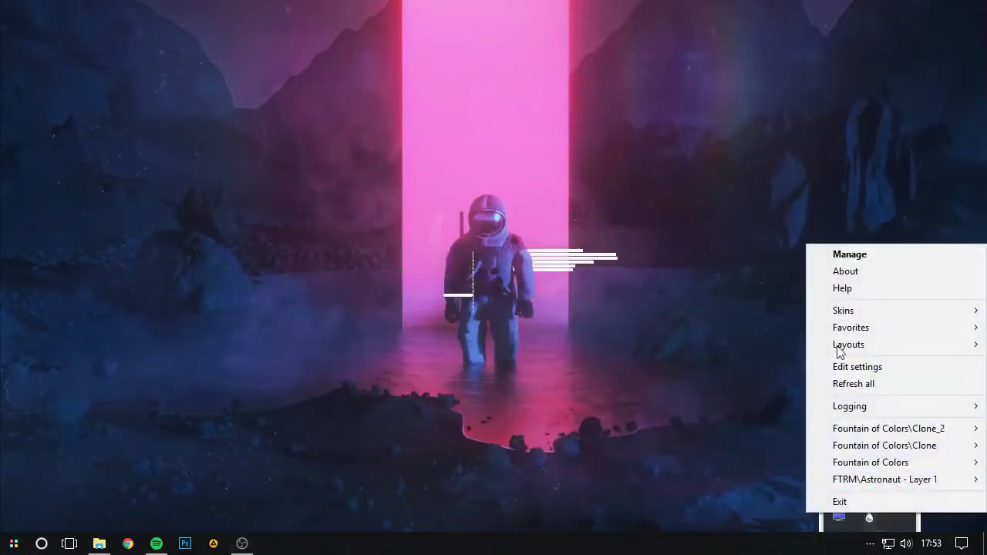
{"action": "mouse_move", "coordinate": [879, 430]}
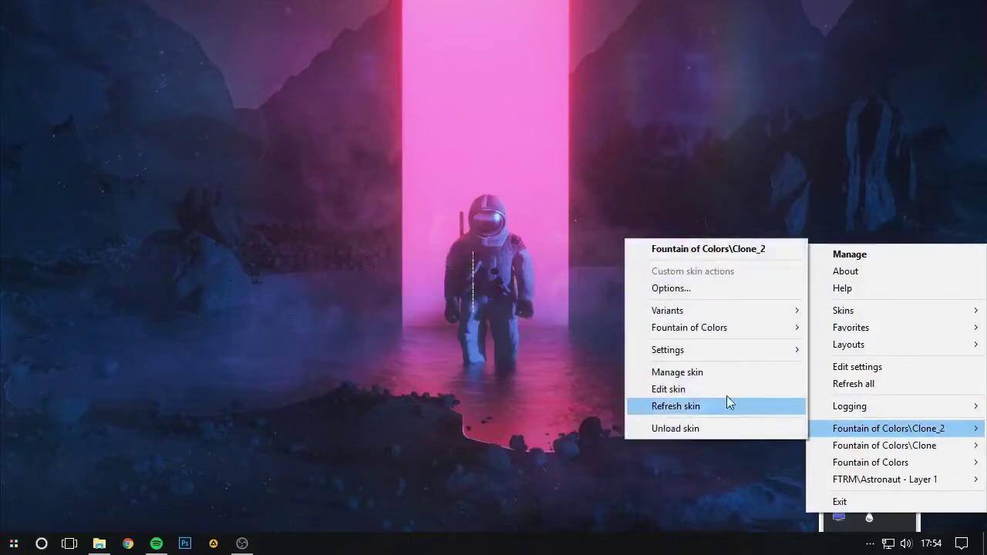
{"action": "left_click", "coordinate": [715, 292]}
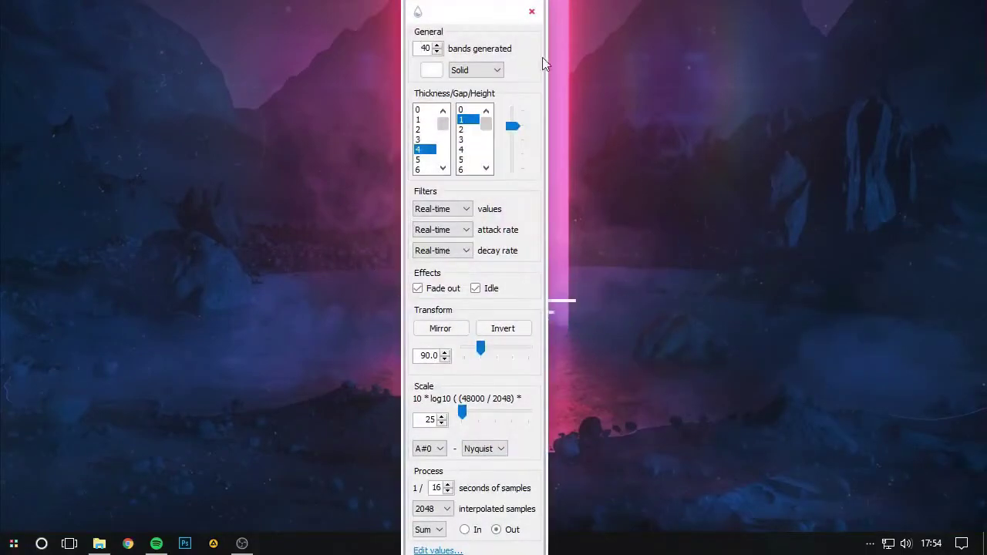
{"action": "left_click", "coordinate": [532, 12]}
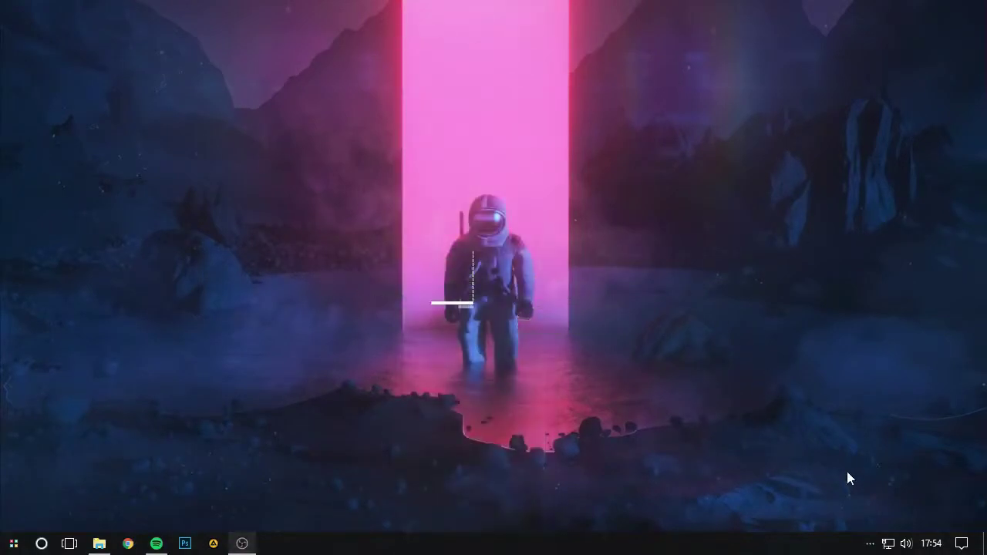
Put the Clone_2 visualizer behind the astronaut by setting Clone_2.ini's position to On desktop.
{"action": "left_click", "coordinate": [869, 543]}
{"action": "left_click", "coordinate": [869, 518]}
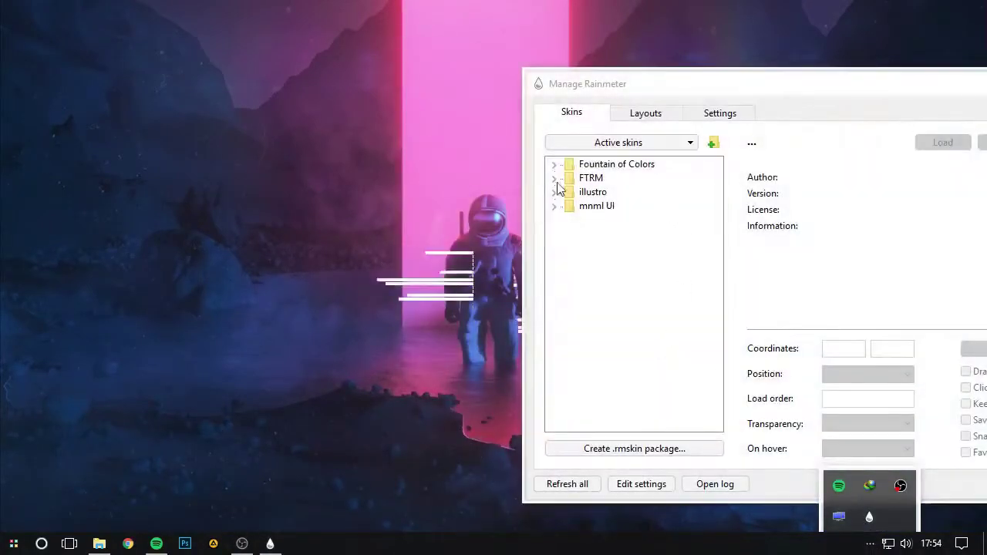
{"action": "double_click", "coordinate": [574, 164]}
{"action": "double_click", "coordinate": [586, 192]}
{"action": "left_click", "coordinate": [609, 205]}
{"action": "left_click_drag", "start_coordinate": [666, 85], "coordinate": [387, 56]}
{"action": "left_click", "coordinate": [578, 348]}
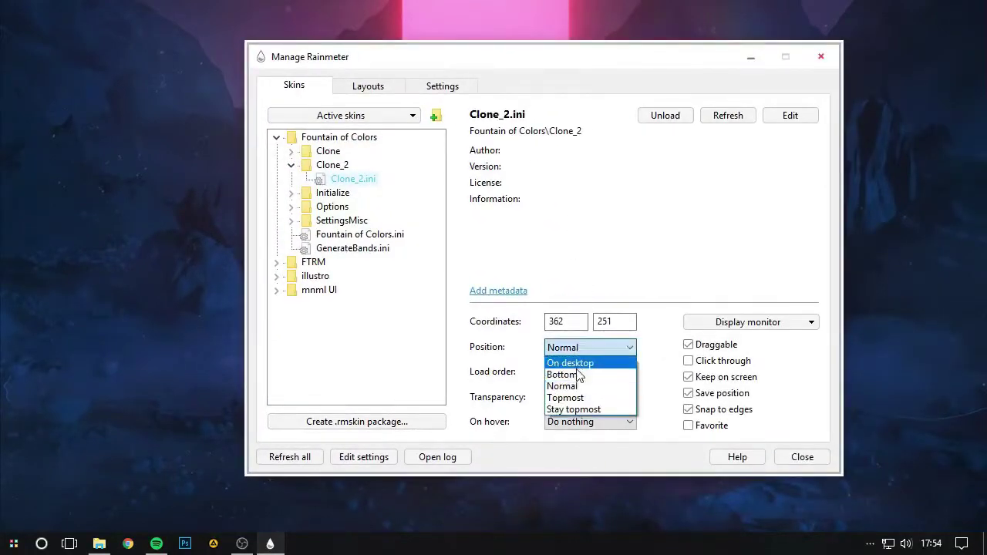
{"action": "left_click", "coordinate": [572, 357]}
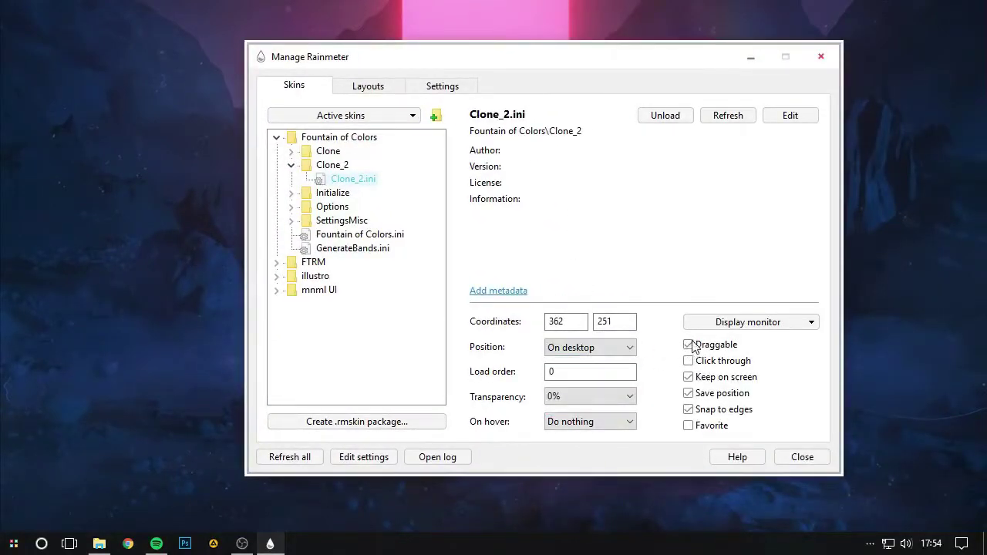
Review Clone.ini's settings under Fountain of Colors\Clone and close the skin manager.
{"action": "double_click", "coordinate": [335, 167]}
{"action": "double_click", "coordinate": [328, 151]}
{"action": "left_click", "coordinate": [348, 165]}
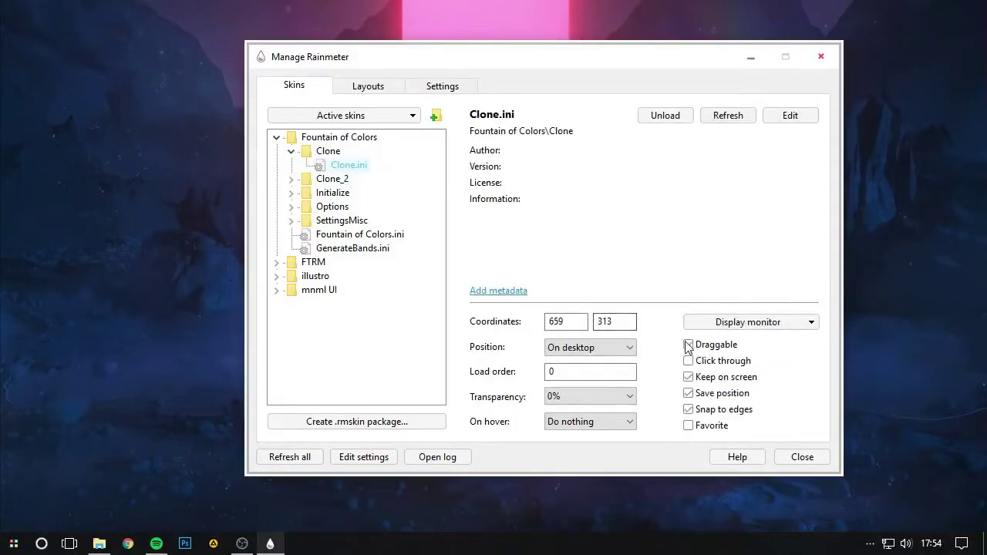
{"action": "left_click", "coordinate": [801, 457]}
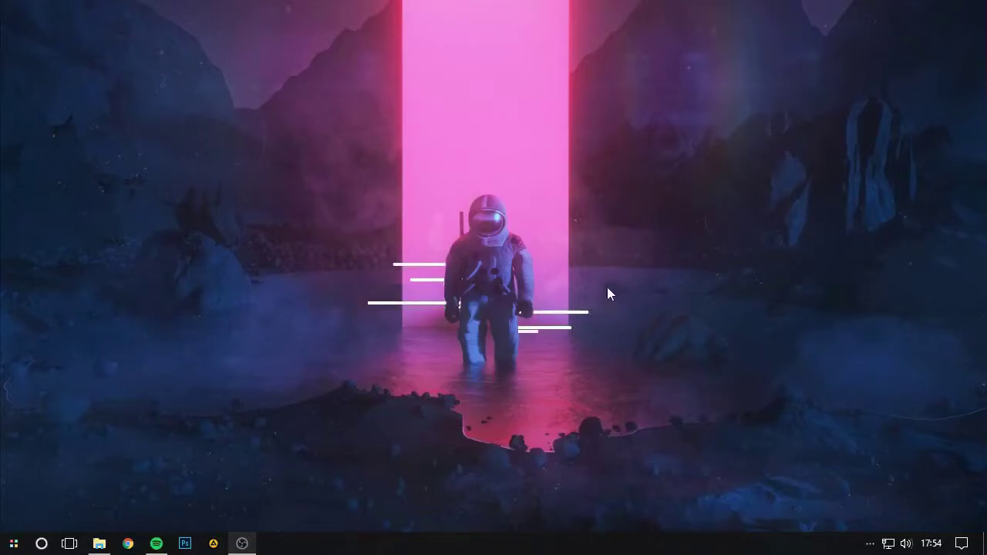
Load Clear Futurist.ini from mnml UI\Clear Futurist and close the skin manager.
{"action": "left_click", "coordinate": [868, 543]}
{"action": "left_click", "coordinate": [868, 517]}
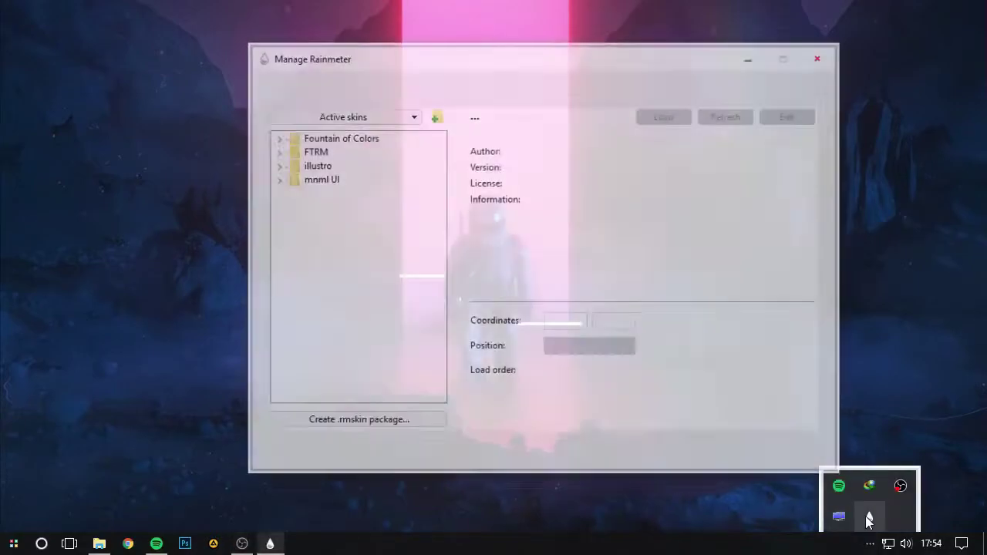
{"action": "left_click", "coordinate": [281, 182]}
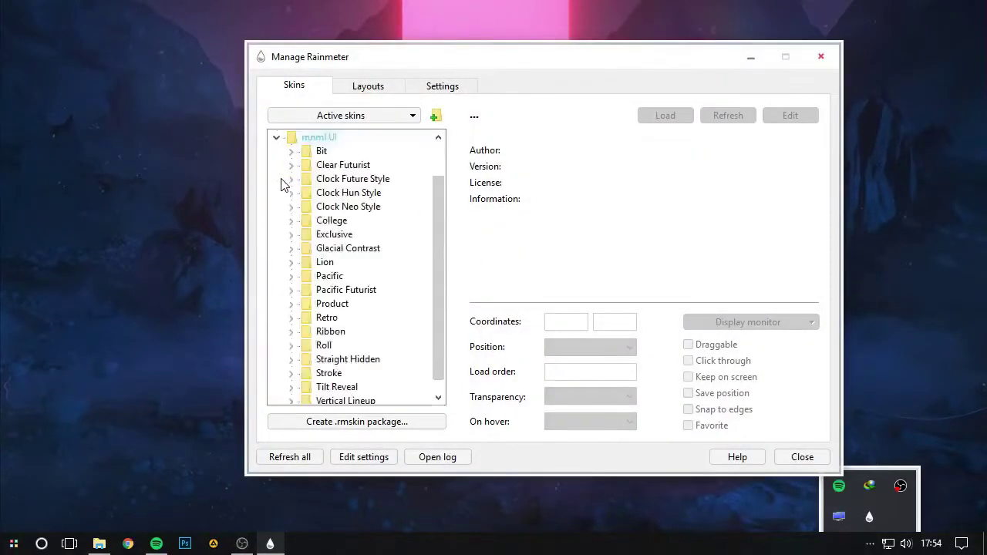
{"action": "left_click", "coordinate": [296, 166]}
{"action": "left_click", "coordinate": [341, 180]}
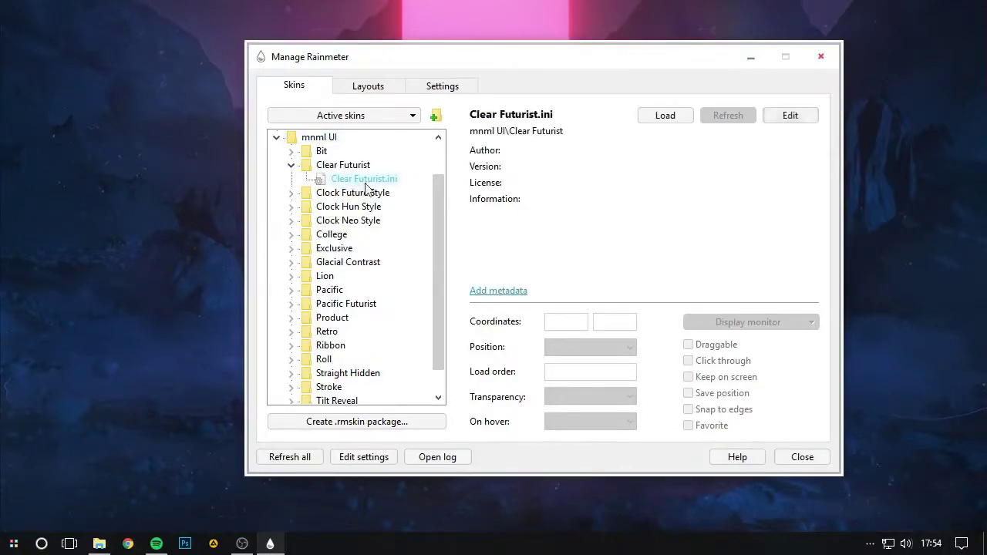
{"action": "left_click", "coordinate": [656, 122]}
{"action": "left_click_drag", "start_coordinate": [498, 57], "coordinate": [940, 61]}
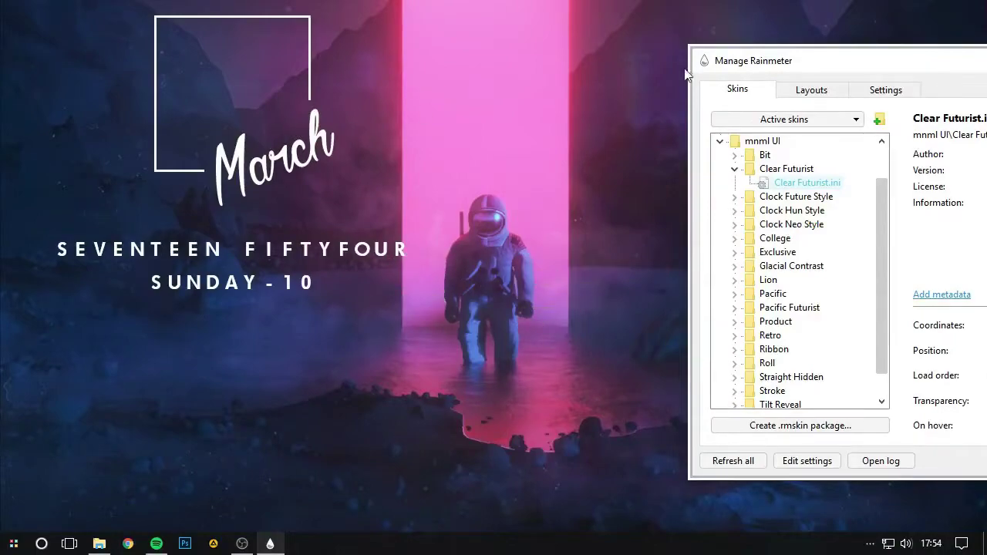
{"action": "key", "text": "alt+F4"}
Set Size to 100 in the Clear Futurist skin's file, save it and refresh the skin.
{"action": "right_click", "coordinate": [239, 161]}
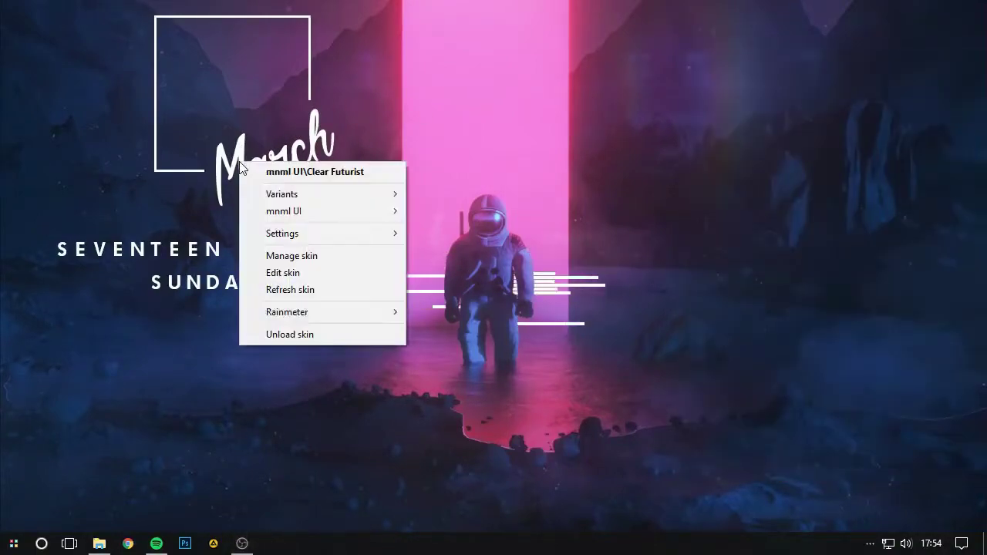
{"action": "left_click", "coordinate": [302, 272]}
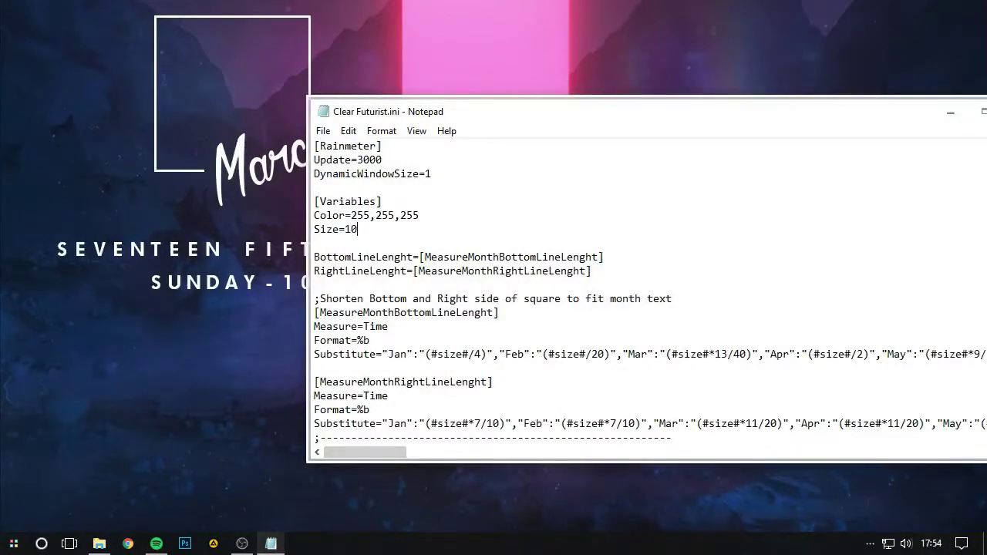
{"action": "left_click", "coordinate": [323, 131]}
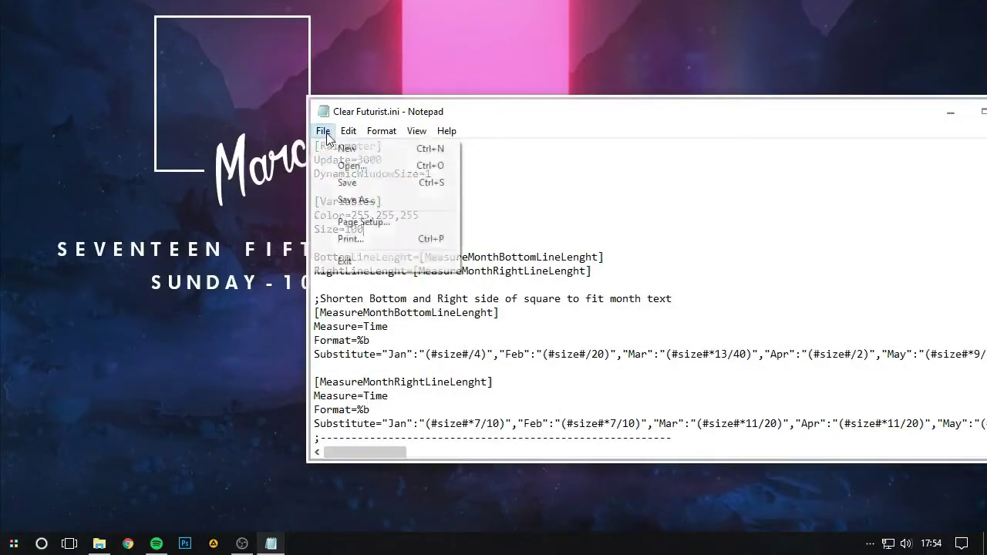
{"action": "left_click", "coordinate": [345, 182]}
{"action": "right_click", "coordinate": [237, 152]}
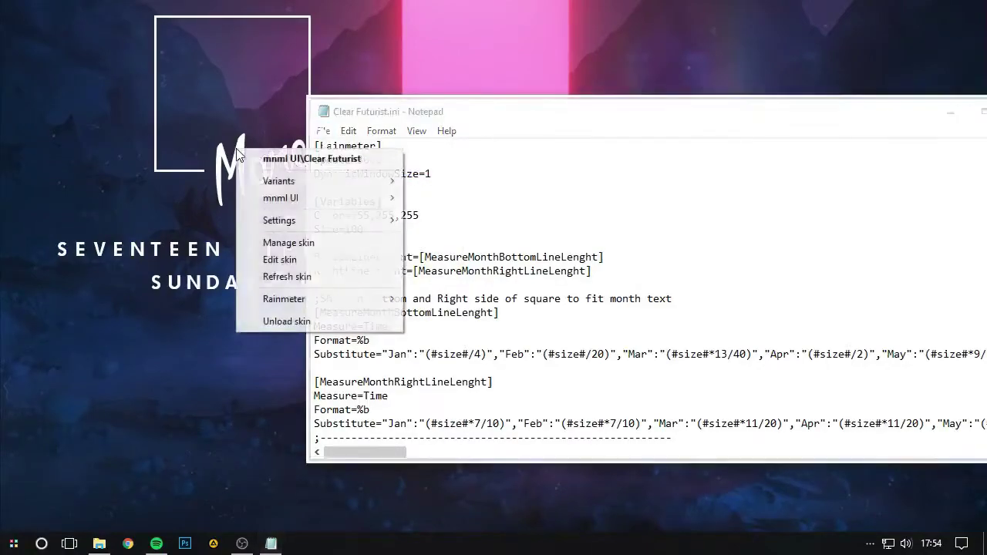
{"action": "left_click", "coordinate": [286, 276]}
Move the Clear Futurist clock onto the pink beam above the astronaut, clearing Notepad out of the way.
{"action": "left_click_drag", "start_coordinate": [546, 105], "coordinate": [593, 333]}
{"action": "left_click_drag", "start_coordinate": [137, 89], "coordinate": [507, 84]}
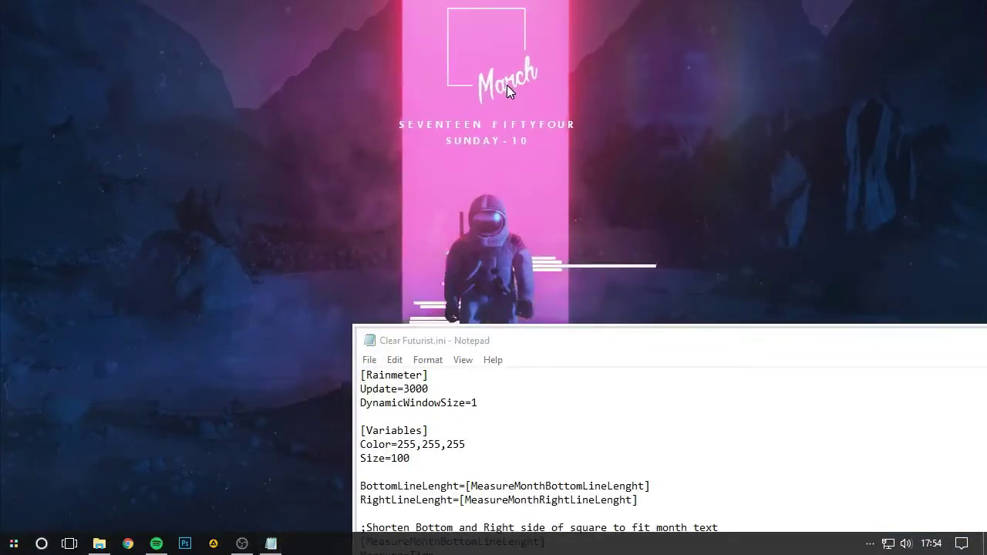
Reduce the clock by setting Size to 85 in Clear Futurist.ini, saving it and refreshing the skin.
{"action": "left_click_drag", "start_coordinate": [557, 344], "coordinate": [550, 302]}
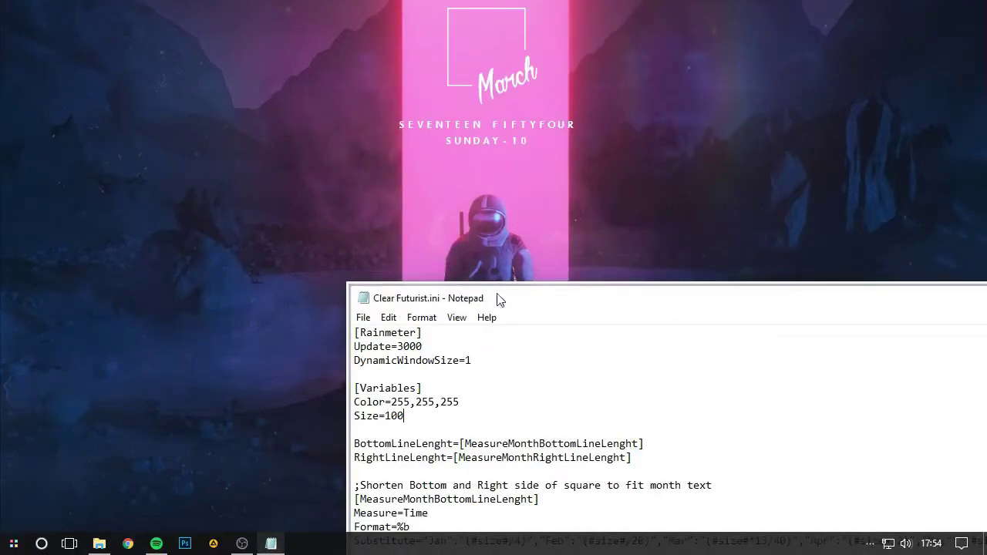
{"action": "left_click_drag", "start_coordinate": [498, 300], "coordinate": [568, 226]}
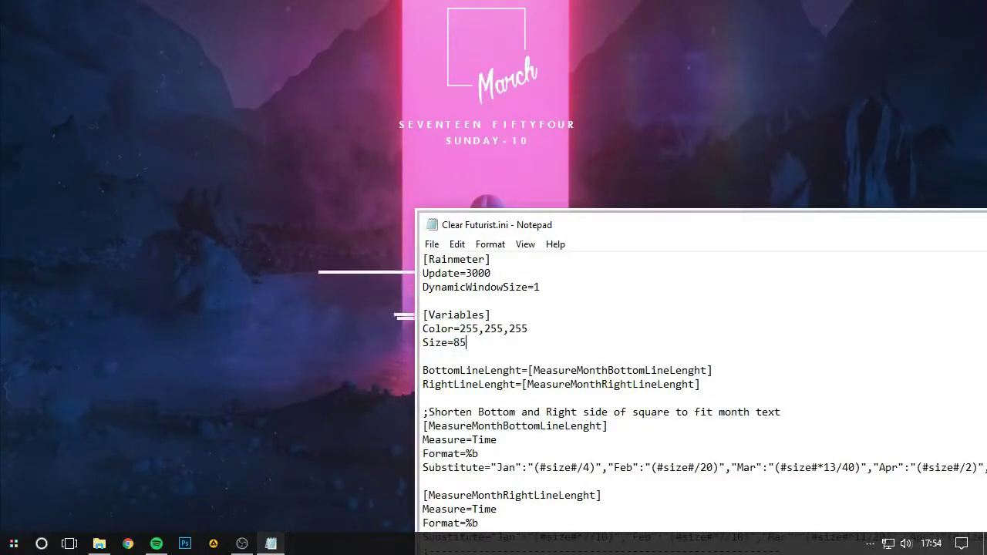
{"action": "right_click", "coordinate": [496, 89]}
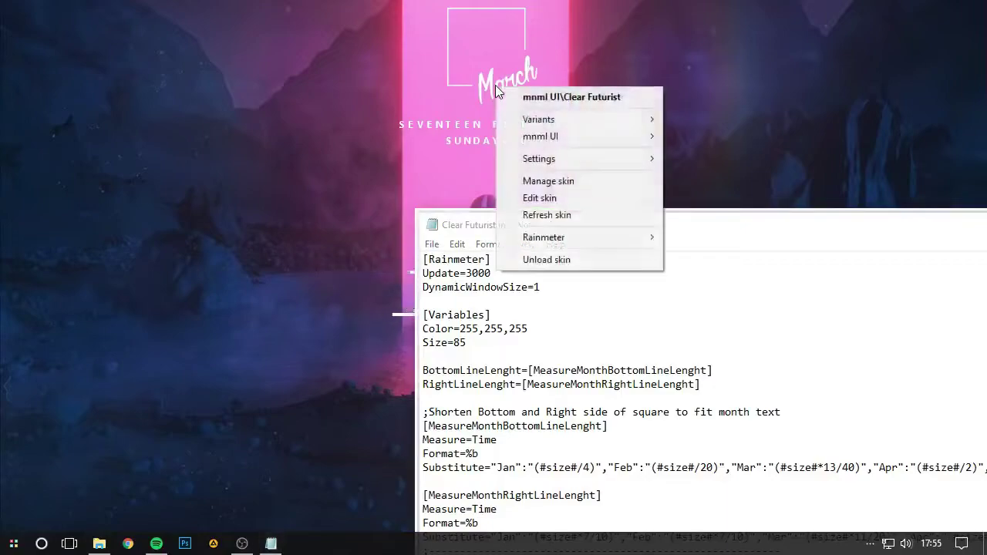
{"action": "left_click", "coordinate": [544, 215]}
Center the resized clock on the pink beam above the astronaut and close Clear Futurist.ini.
{"action": "mouse_move", "coordinate": [476, 69]}
{"action": "left_mouse_down"}
{"action": "mouse_move", "coordinate": [491, 77]}
{"action": "mouse_move", "coordinate": [489, 69]}
{"action": "left_mouse_up"}
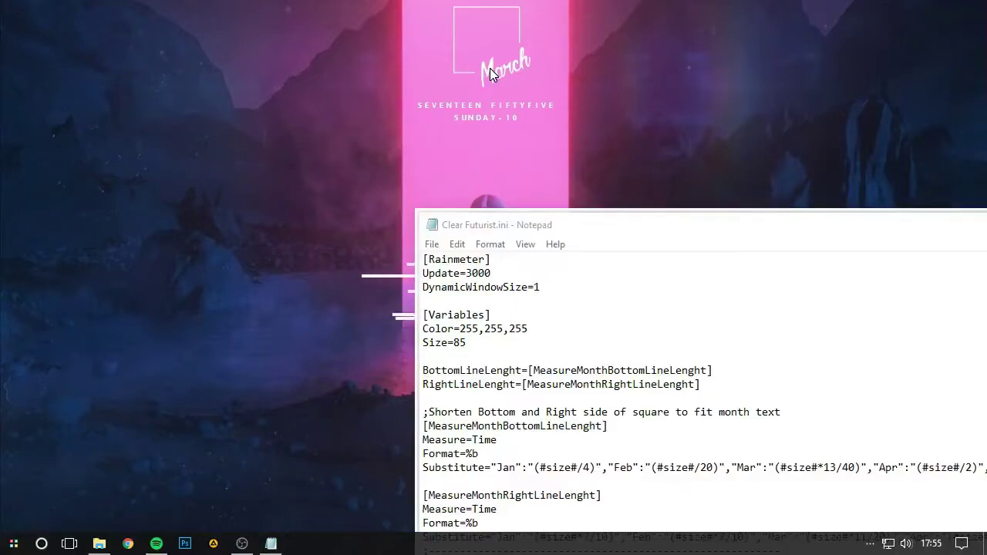
{"action": "left_click", "coordinate": [621, 224]}
{"action": "left_click_drag", "start_coordinate": [620, 223], "coordinate": [324, 104]}
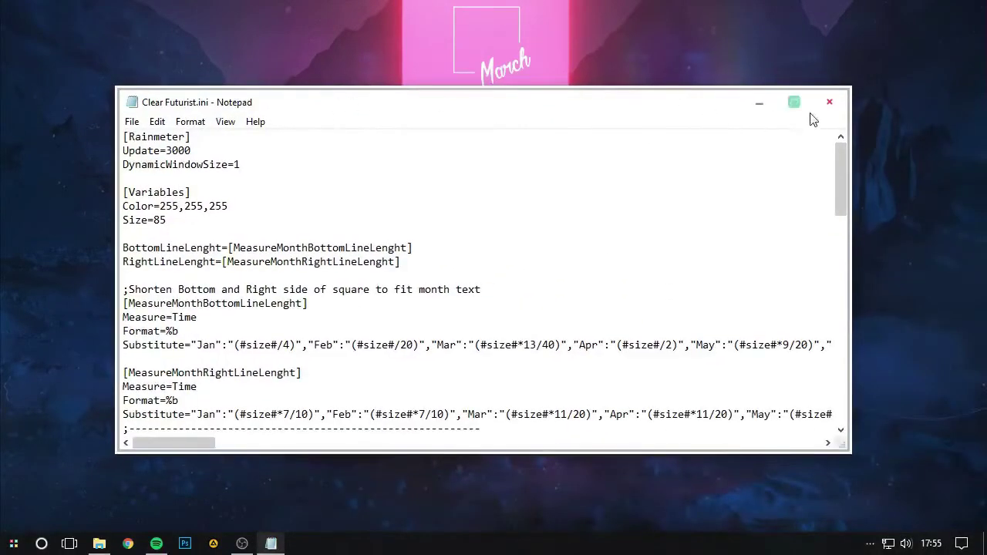
{"action": "left_click", "coordinate": [832, 101]}
{"action": "right_click", "coordinate": [490, 69]}
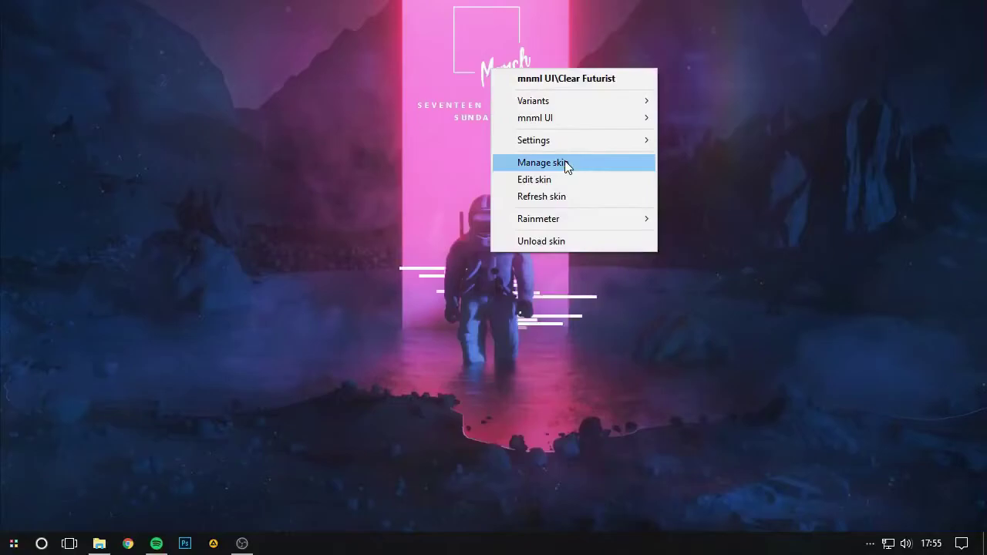
{"action": "mouse_move", "coordinate": [566, 137]}
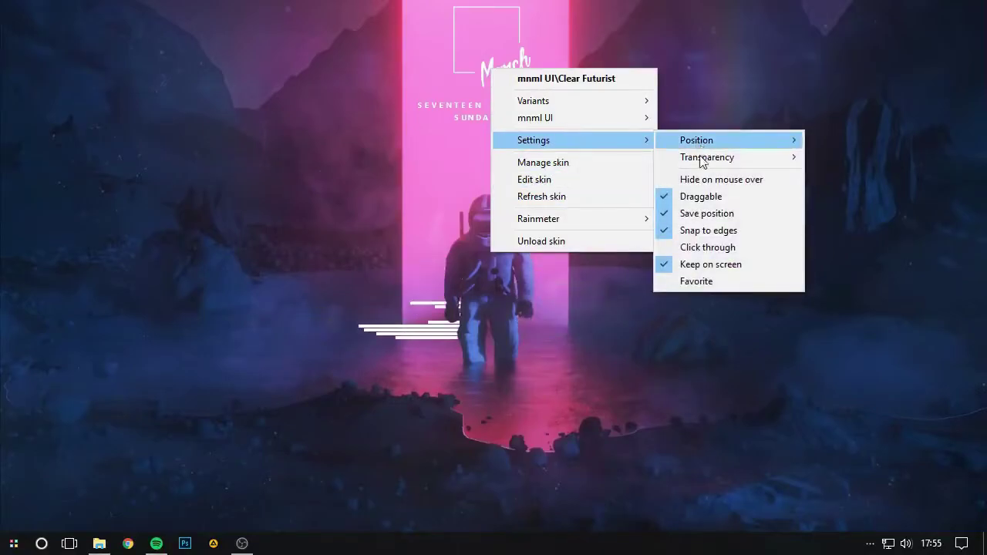
{"action": "left_click", "coordinate": [626, 337]}
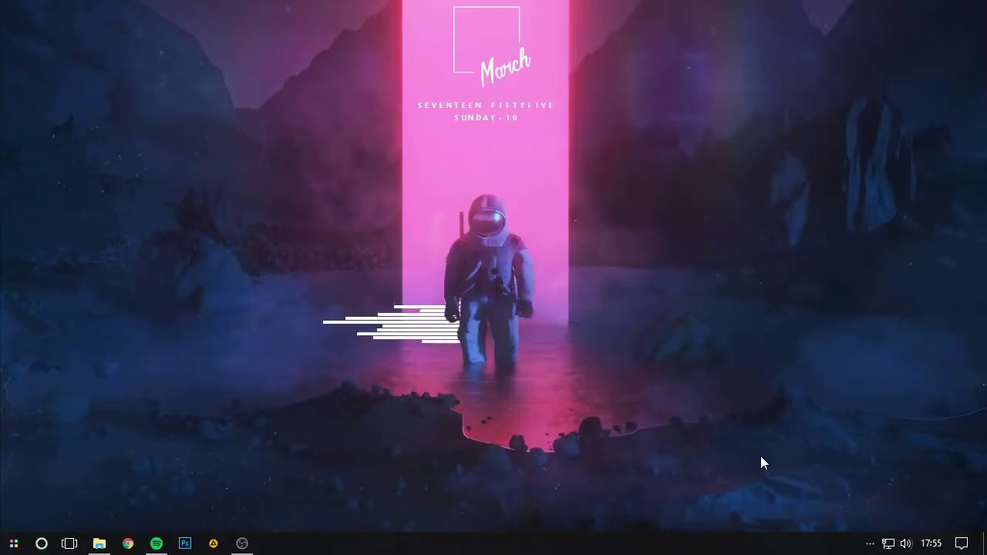
In the Rainmeter manager, turn off Draggable and turn on Click through for Clear Futurist.ini under mnml UI.
{"action": "left_click", "coordinate": [867, 543]}
{"action": "left_click", "coordinate": [869, 517]}
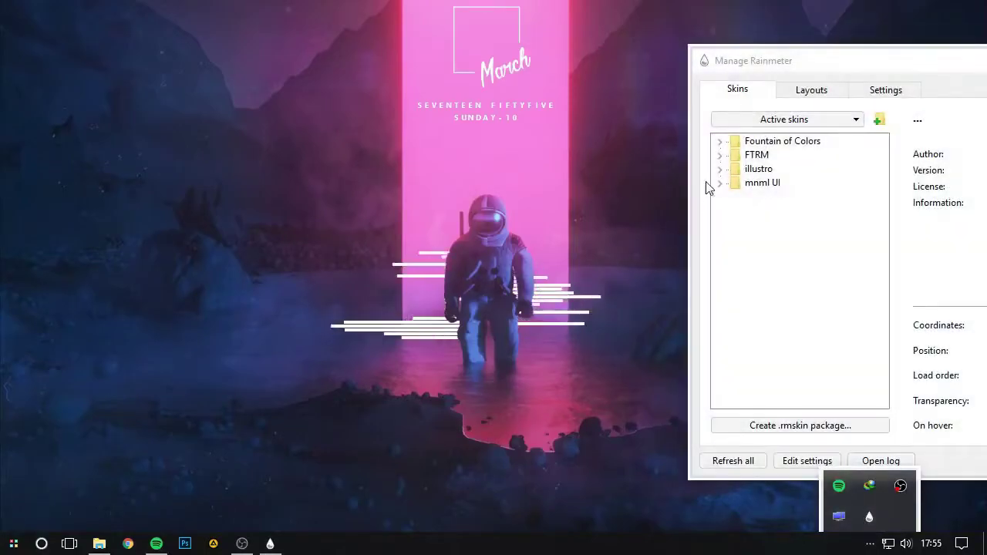
{"action": "left_click_drag", "start_coordinate": [802, 74], "coordinate": [621, 74]}
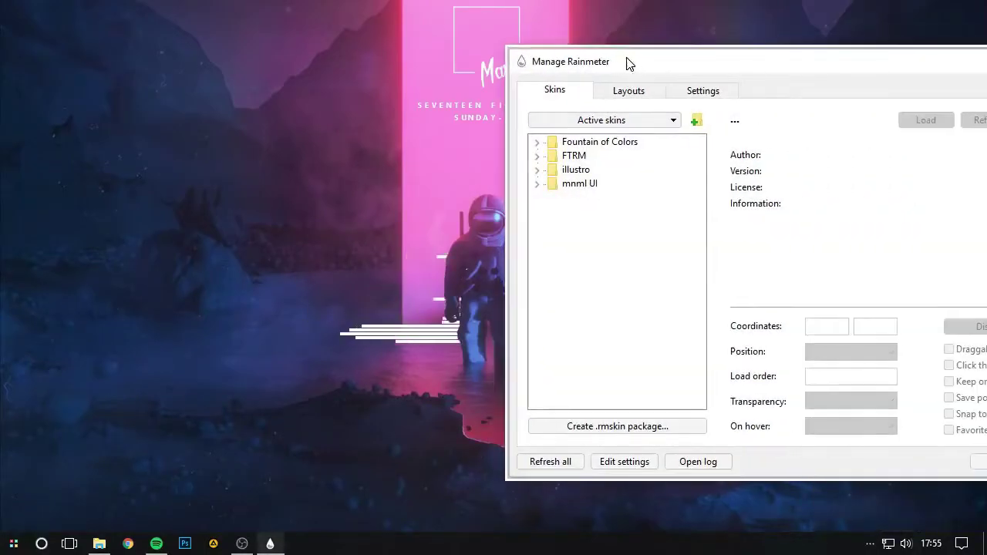
{"action": "left_click", "coordinate": [536, 183]}
{"action": "left_click", "coordinate": [551, 169]}
{"action": "left_click", "coordinate": [605, 184]}
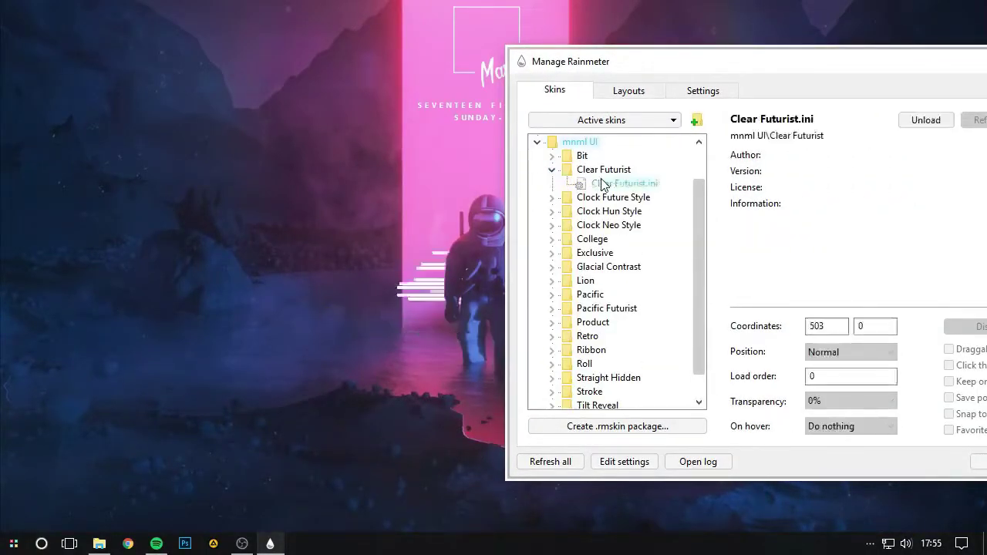
{"action": "left_click_drag", "start_coordinate": [860, 65], "coordinate": [599, 96]}
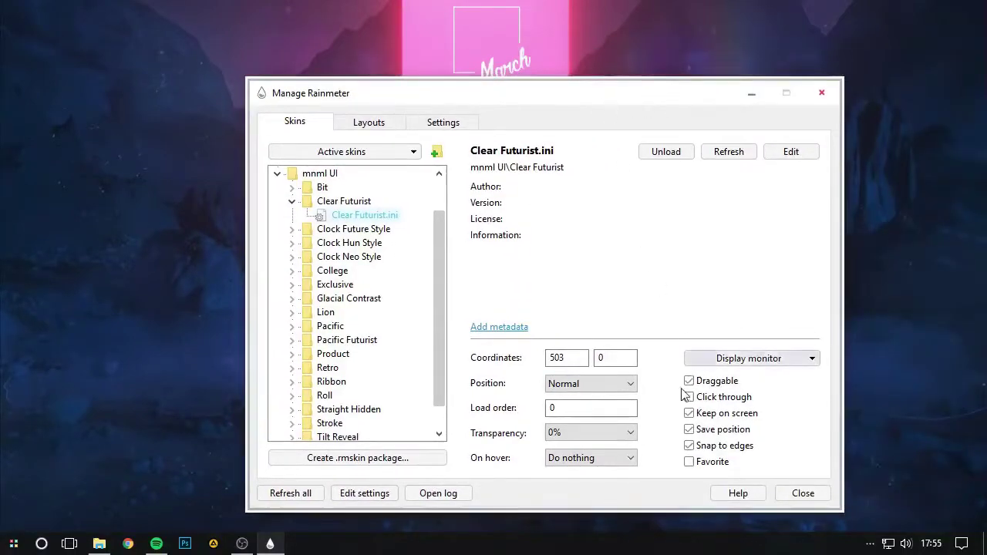
{"action": "double_click", "coordinate": [343, 201]}
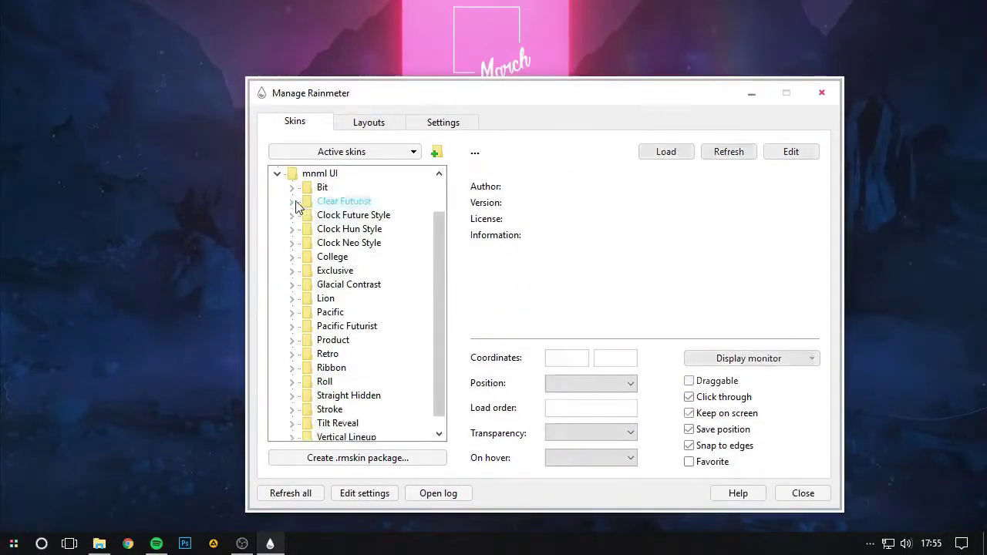
Bring up the settings of layer1.ini under FTRM's Astronaut - Layer 1, and close the skin manager.
{"action": "left_click", "coordinate": [278, 175]}
{"action": "left_click", "coordinate": [277, 187]}
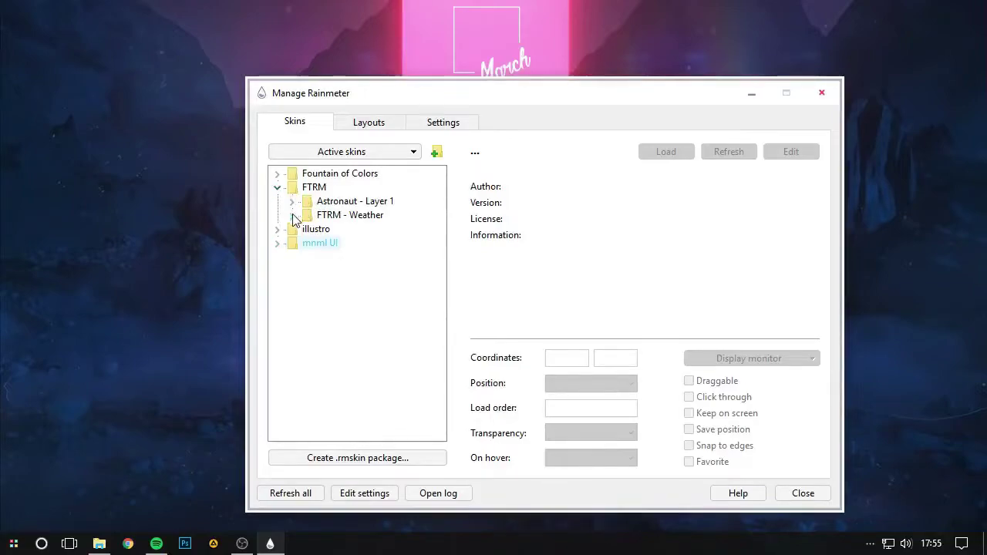
{"action": "left_click", "coordinate": [291, 201]}
{"action": "left_click", "coordinate": [347, 215]}
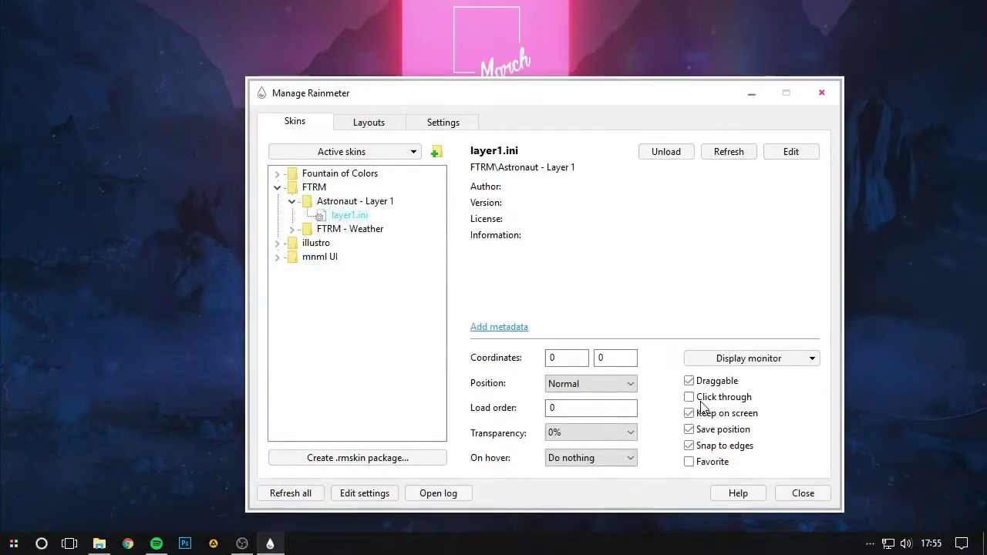
{"action": "left_click", "coordinate": [802, 493]}
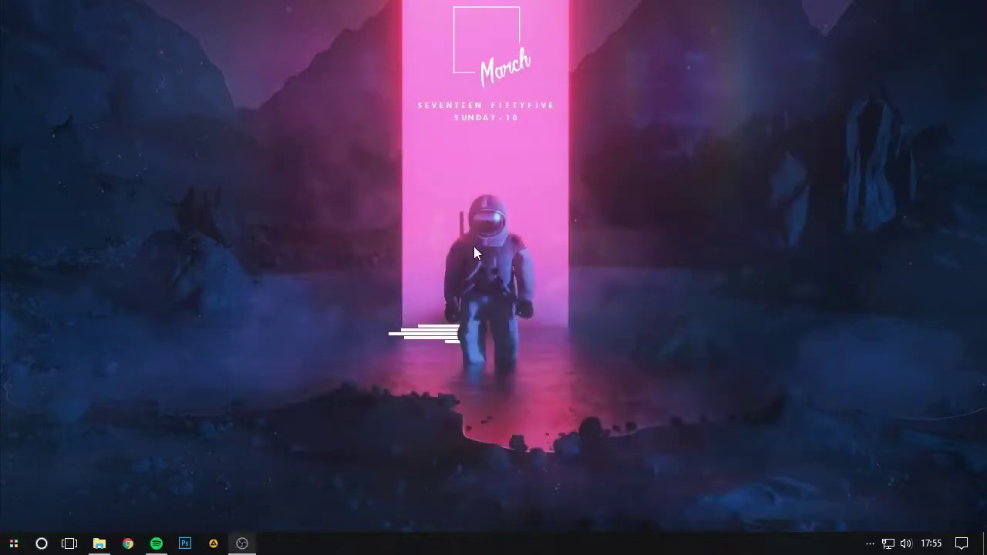
{"action": "right_click", "coordinate": [636, 204]}
{"action": "left_click", "coordinate": [661, 270]}
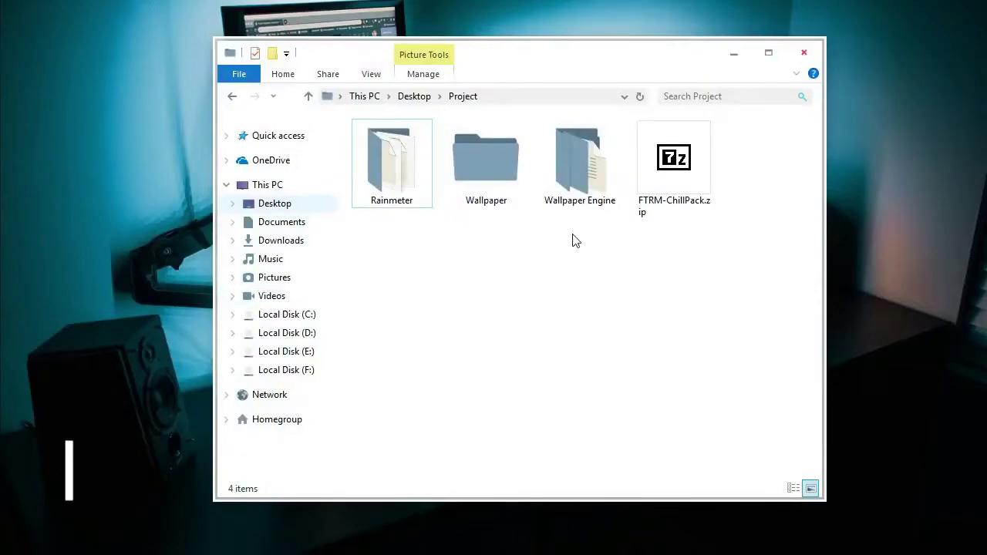
Copy the Wallpaper Engine v1.1.42 folder from the project's Wallpaper Engine folder to the root of Local Disk (C:).
{"action": "double_click", "coordinate": [572, 185]}
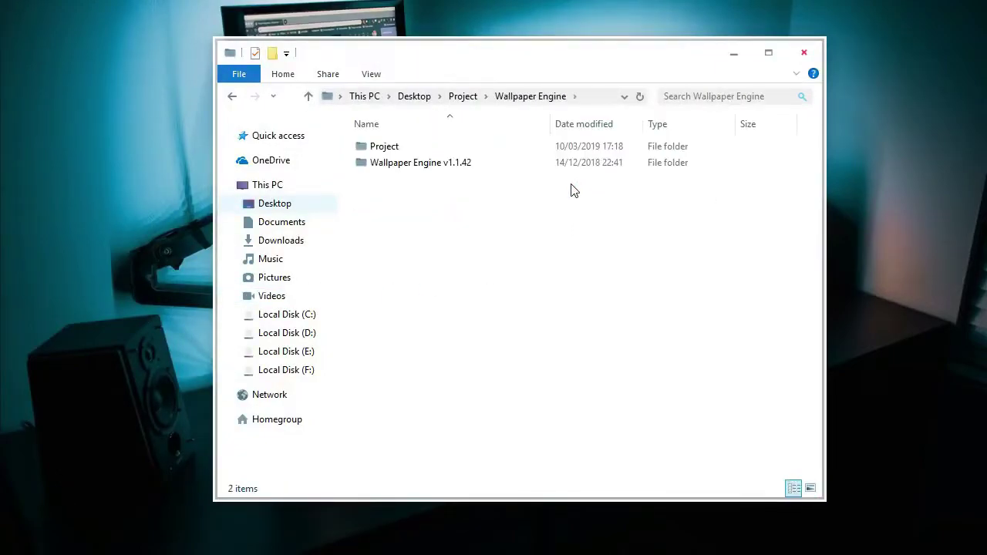
{"action": "double_click", "coordinate": [441, 165]}
{"action": "left_click", "coordinate": [422, 97]}
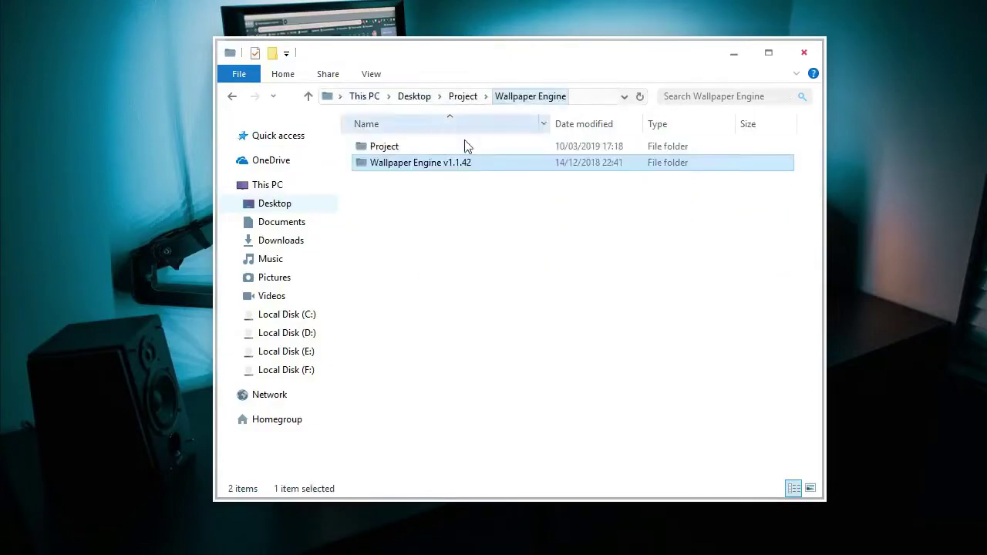
{"action": "right_click", "coordinate": [465, 165]}
{"action": "left_click", "coordinate": [508, 426]}
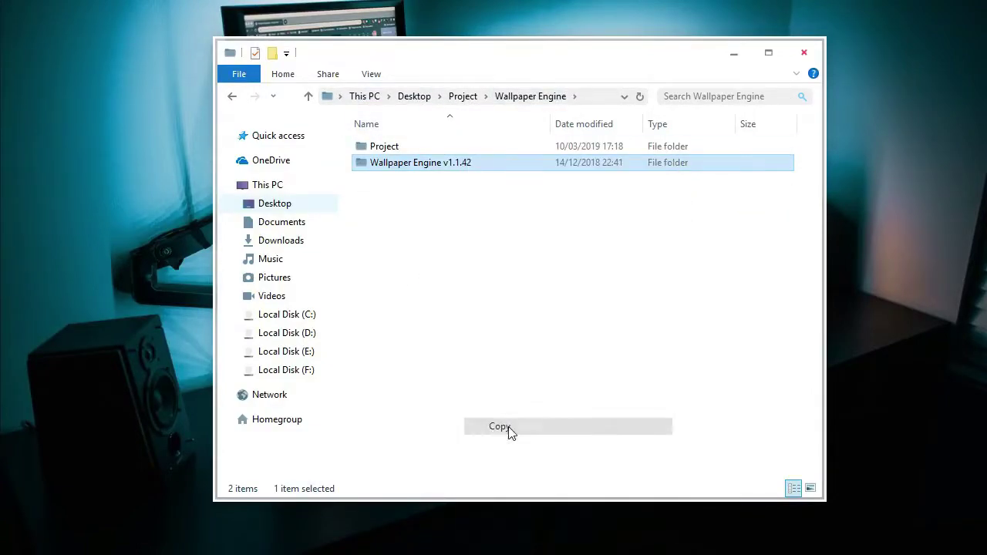
{"action": "left_click", "coordinate": [310, 317]}
{"action": "right_click", "coordinate": [440, 390]}
{"action": "left_click", "coordinate": [474, 284]}
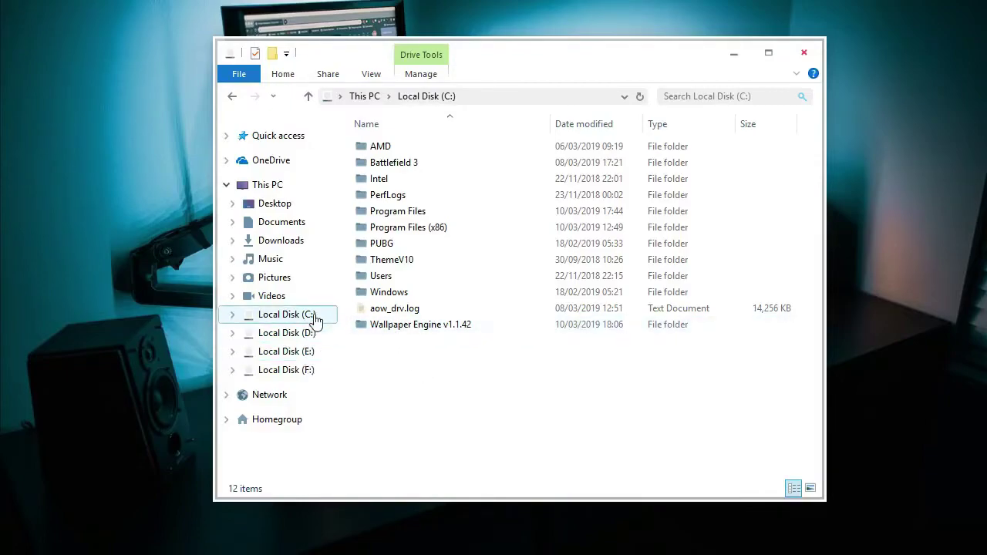
Copy the Chill folder found in Desktop\Project\Wallpaper Engine\Project.
{"action": "left_click", "coordinate": [266, 204]}
{"action": "double_click", "coordinate": [509, 183]}
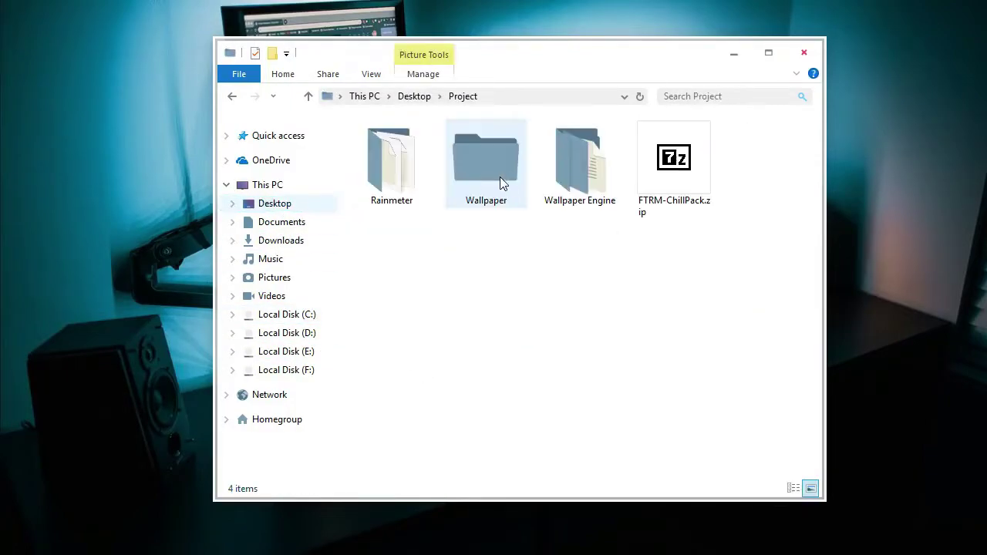
{"action": "double_click", "coordinate": [570, 178]}
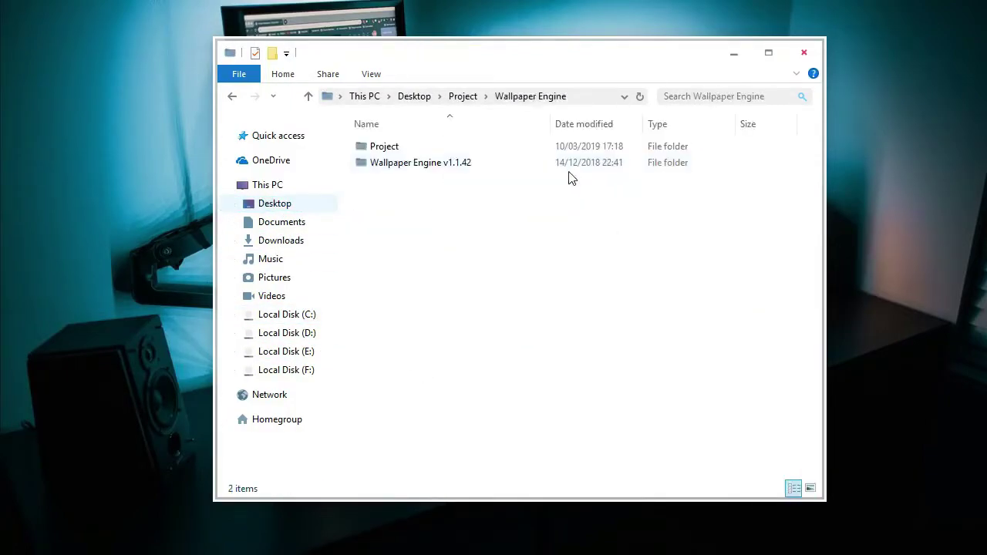
{"action": "double_click", "coordinate": [389, 148]}
{"action": "double_click", "coordinate": [391, 149]}
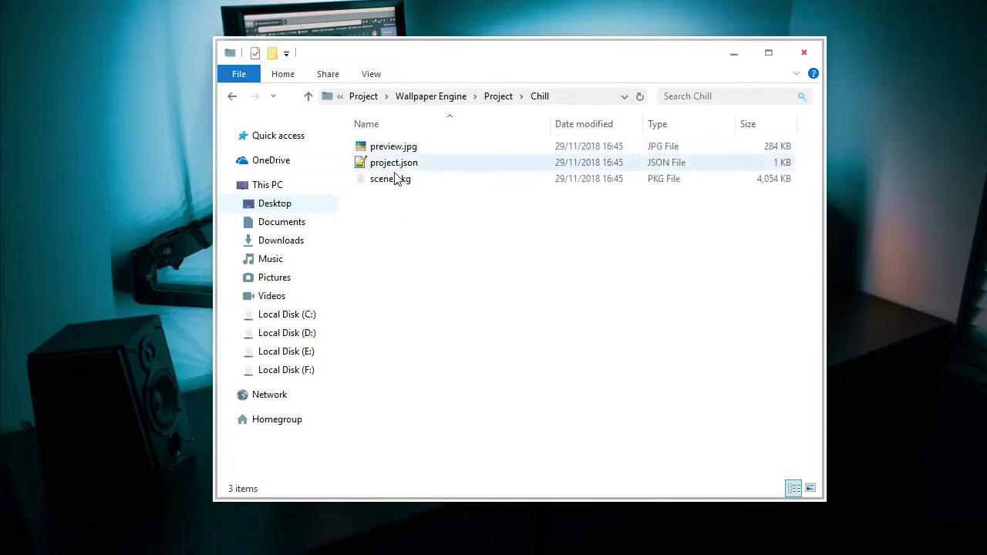
{"action": "left_click", "coordinate": [497, 97]}
{"action": "right_click", "coordinate": [384, 152]}
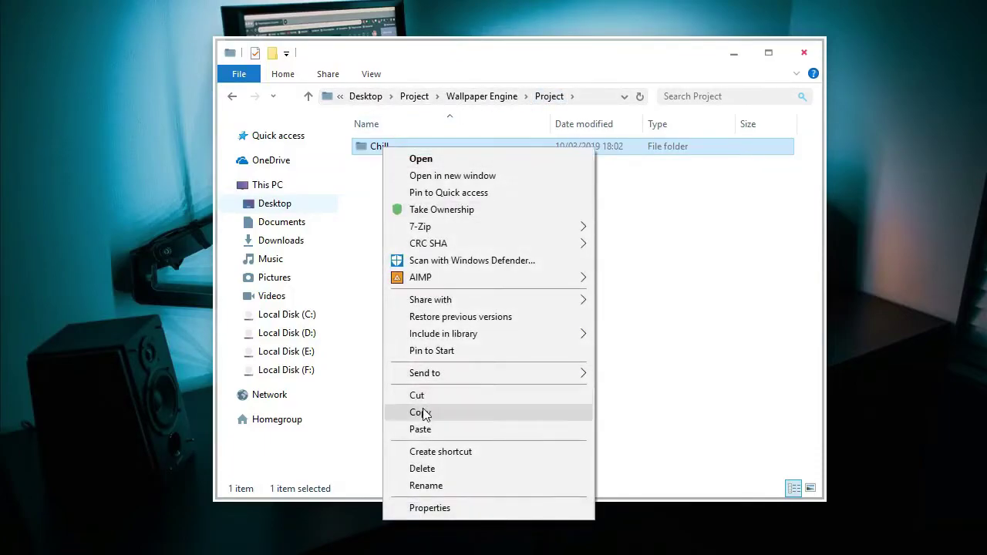
{"action": "left_click", "coordinate": [421, 413]}
Paste the Chill folder into projects\defaultprojects inside Wallpaper Engine v1.1.42 on Local Disk (C:).
{"action": "left_click", "coordinate": [312, 317]}
{"action": "double_click", "coordinate": [433, 291]}
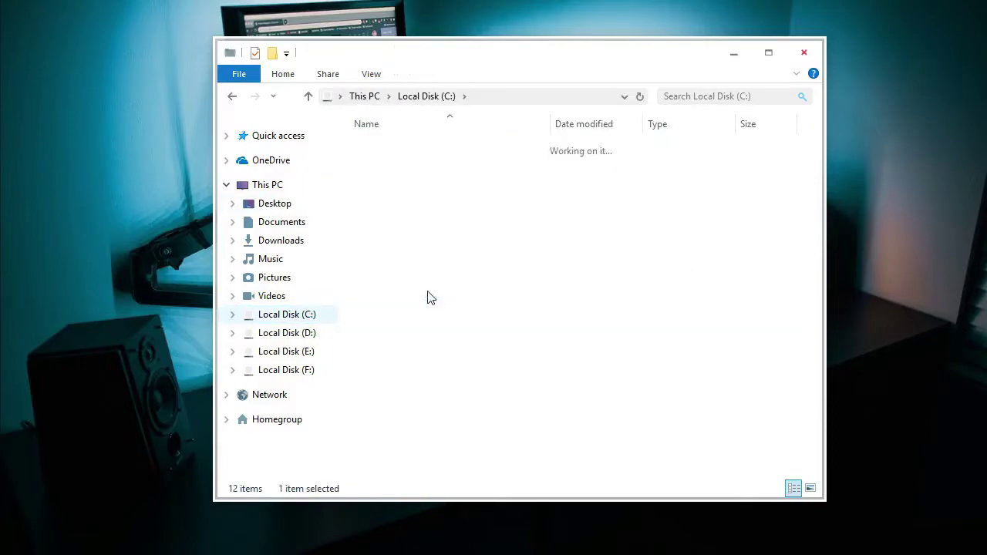
{"action": "double_click", "coordinate": [401, 205]}
{"action": "double_click", "coordinate": [393, 148]}
{"action": "right_click", "coordinate": [478, 241]}
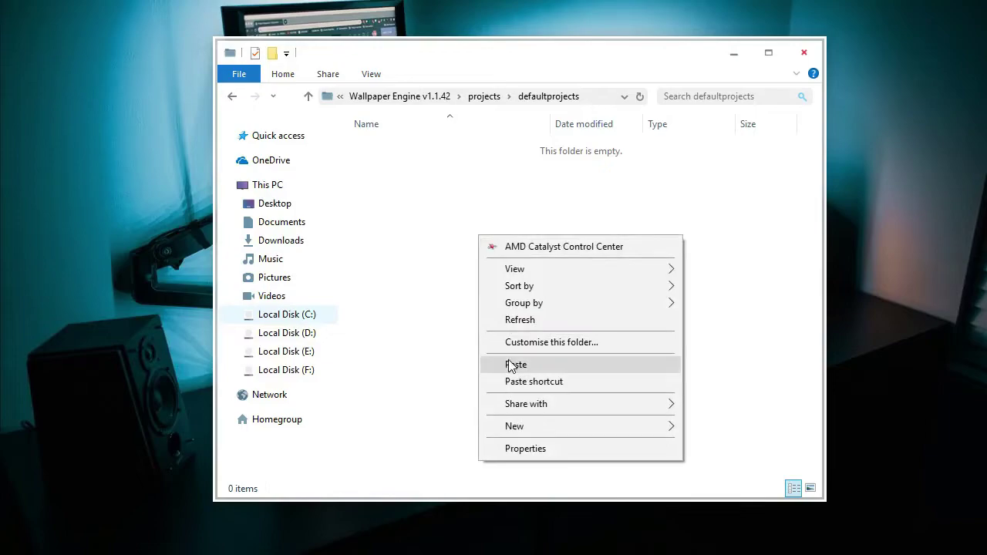
{"action": "left_click", "coordinate": [503, 364]}
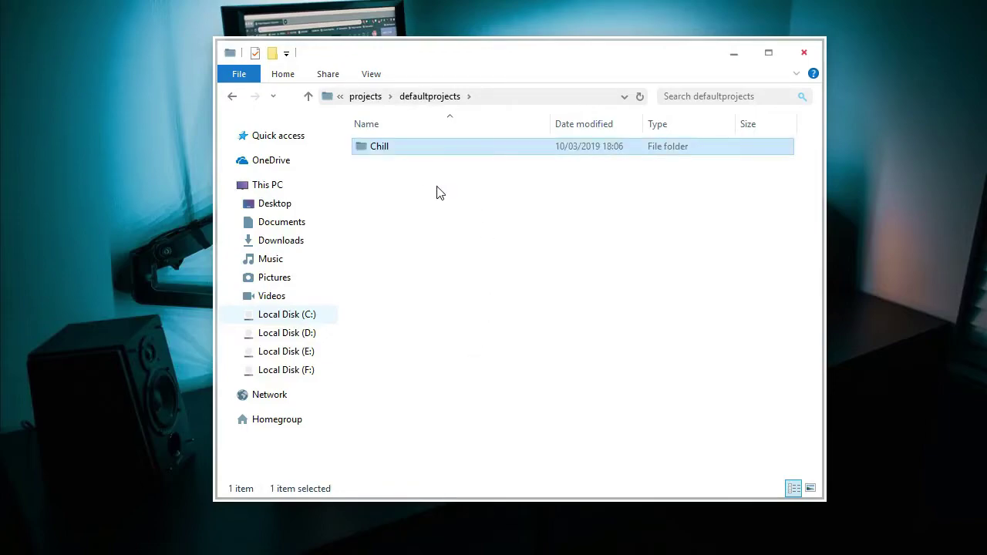
Return to the Wallpaper Engine v1.1.42 folder on Local Disk (C:) and run installer.exe.
{"action": "left_click", "coordinate": [366, 98]}
{"action": "left_click", "coordinate": [437, 98]}
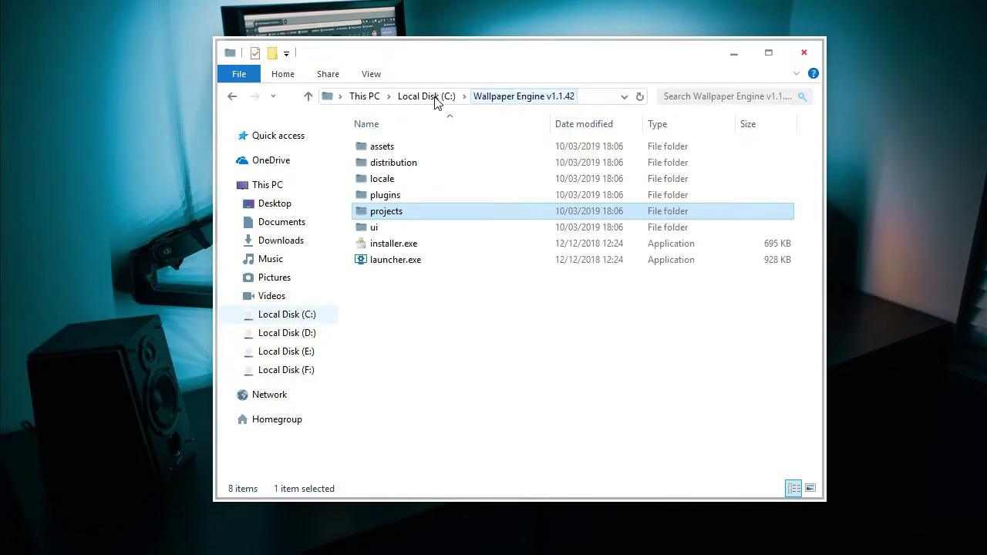
{"action": "left_click", "coordinate": [411, 250]}
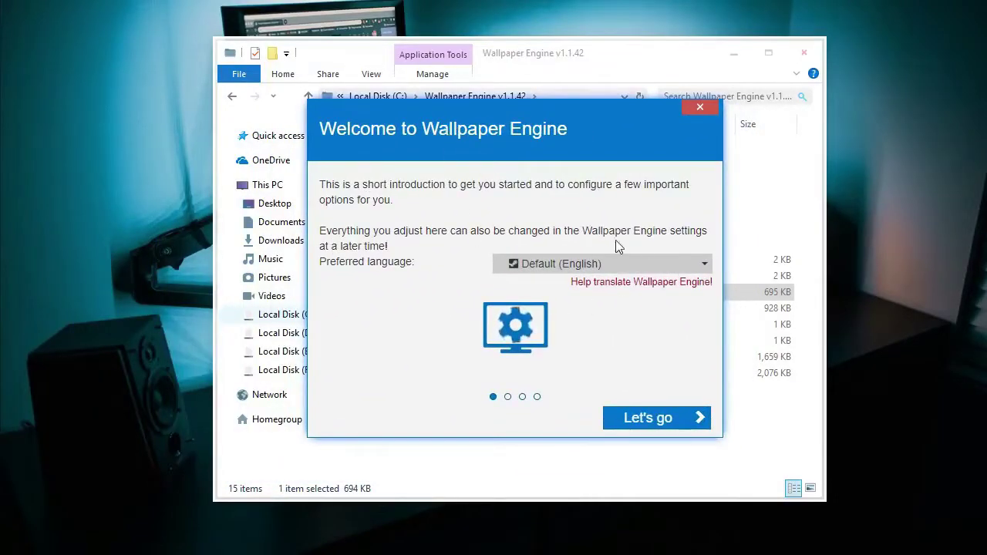
Complete the Wallpaper Engine introduction with Default (English), Adjust Windows color disabled and Browse wallpapers now enabled.
{"action": "left_click", "coordinate": [657, 417]}
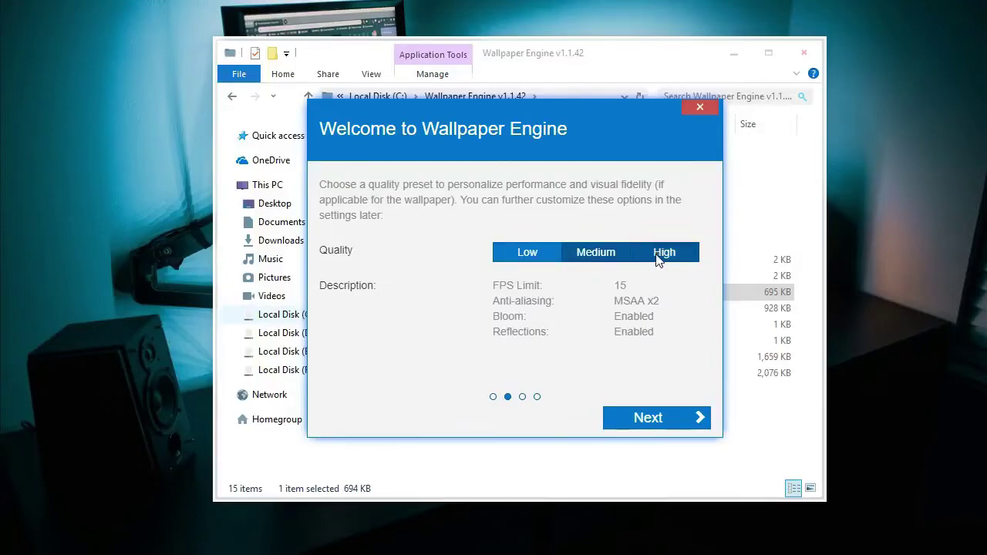
{"action": "left_click", "coordinate": [642, 418]}
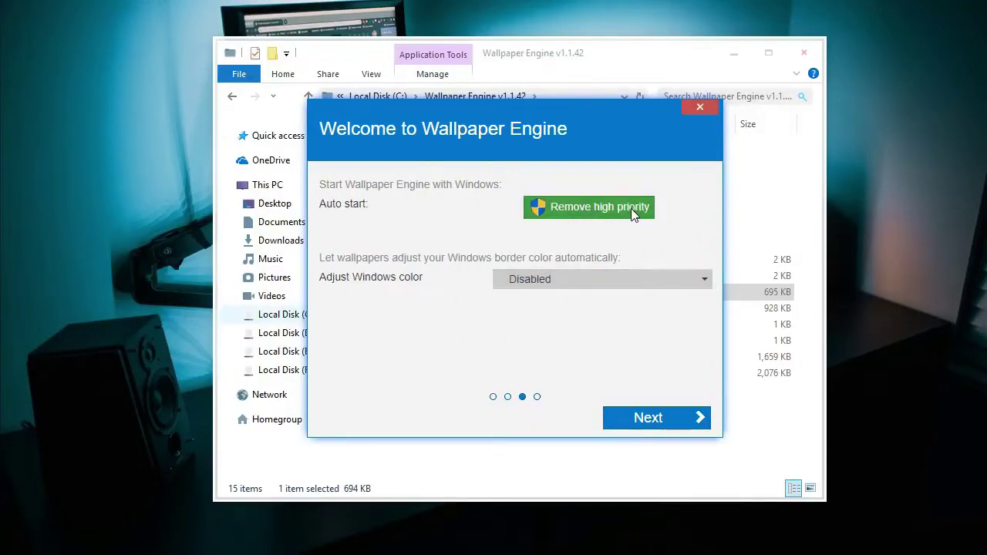
{"action": "left_click", "coordinate": [651, 417]}
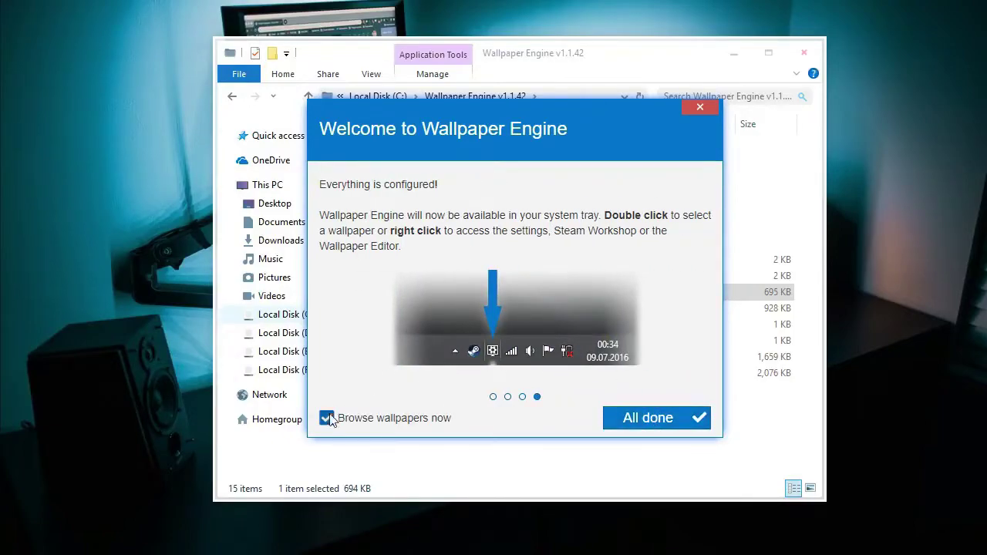
{"action": "left_click", "coordinate": [662, 418]}
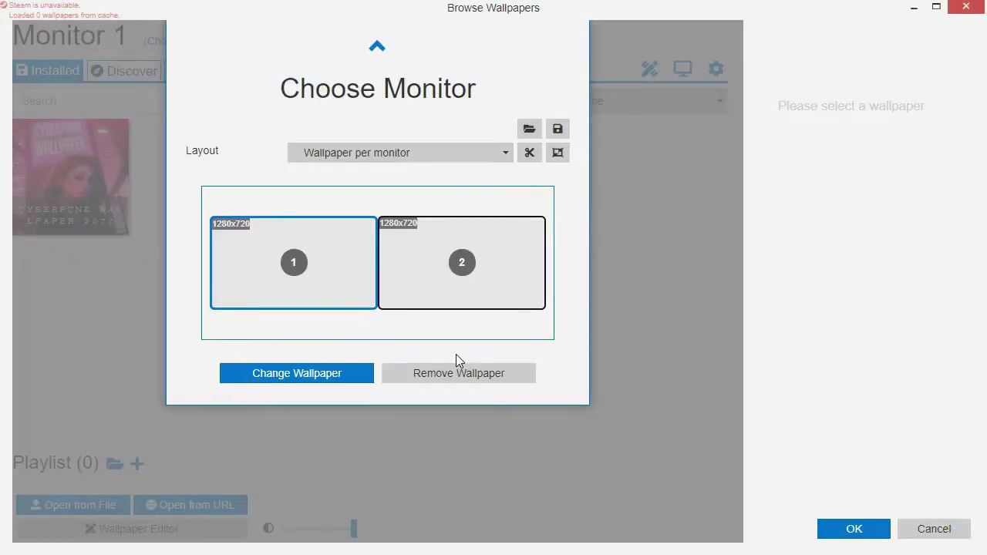
Apply Cyberpunk Wallpaper 2077 to monitor 2 with Mouse parallax enabled, and minimize the file window.
{"action": "left_click", "coordinate": [470, 273]}
{"action": "left_click", "coordinate": [295, 374]}
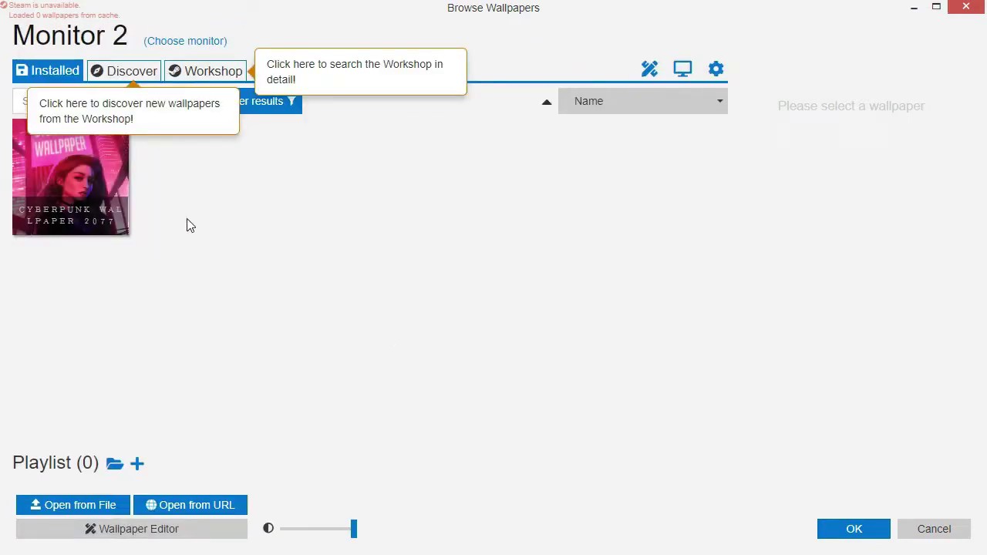
{"action": "left_click", "coordinate": [89, 181]}
{"action": "scroll", "coordinate": [864, 330], "scroll_direction": "down", "scroll_amount": 3}
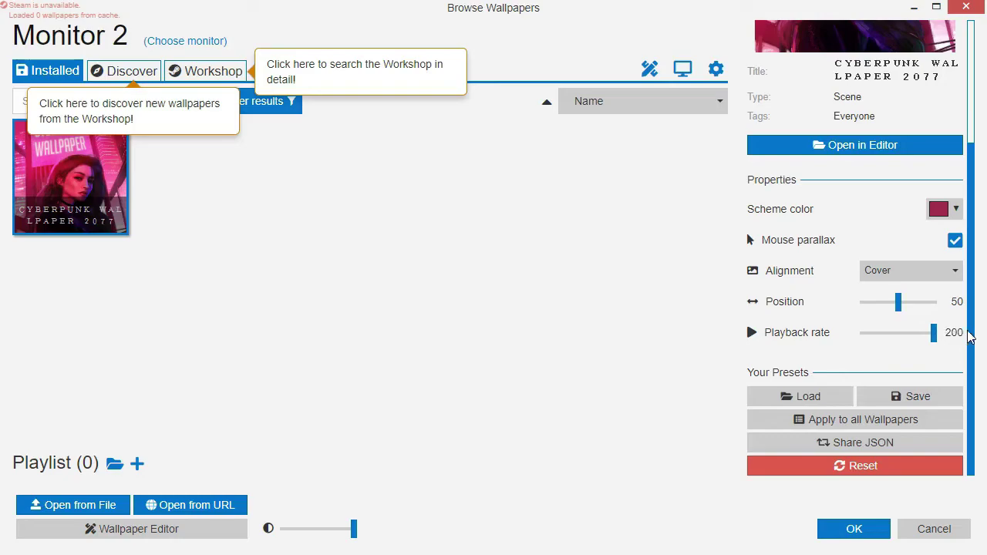
{"action": "left_click", "coordinate": [954, 240]}
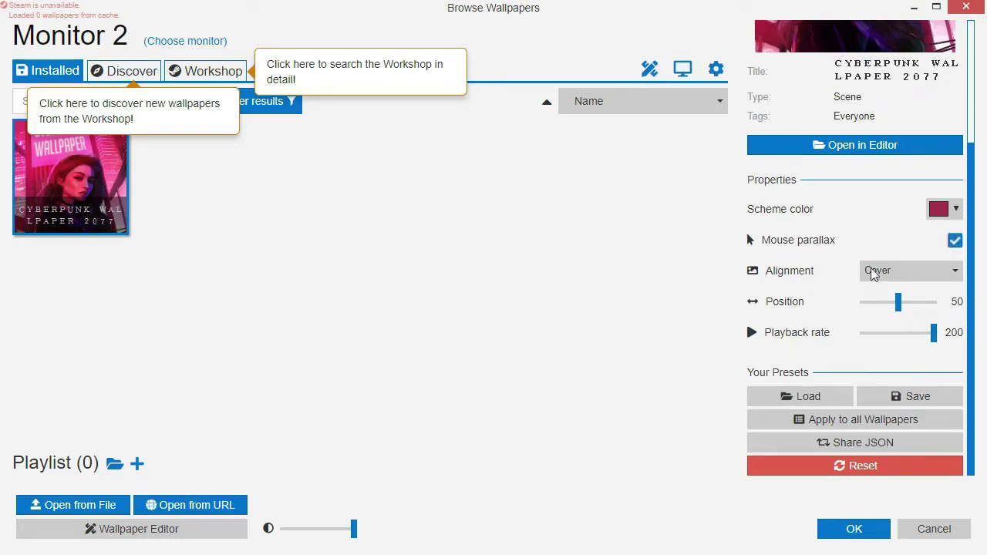
{"action": "left_click", "coordinate": [853, 529]}
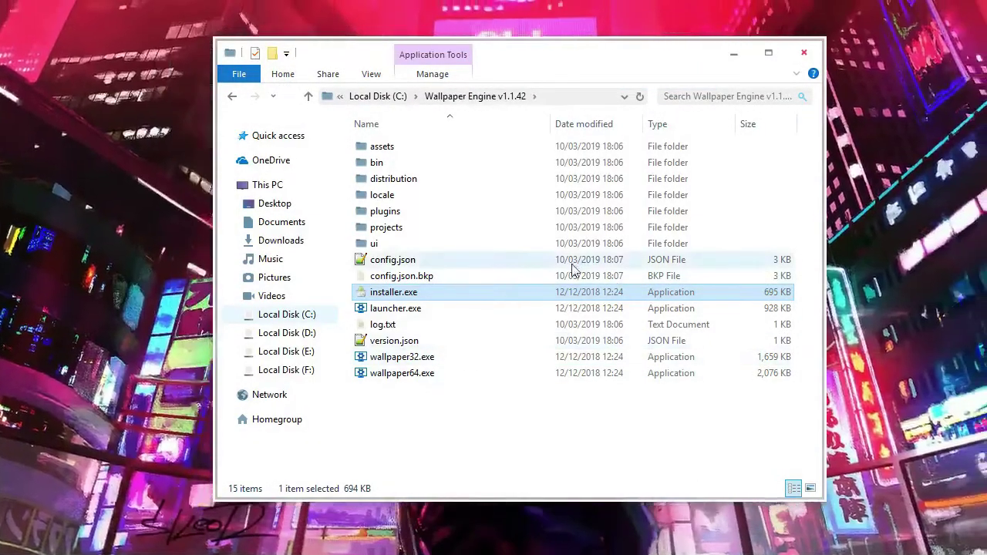
{"action": "left_click", "coordinate": [733, 53]}
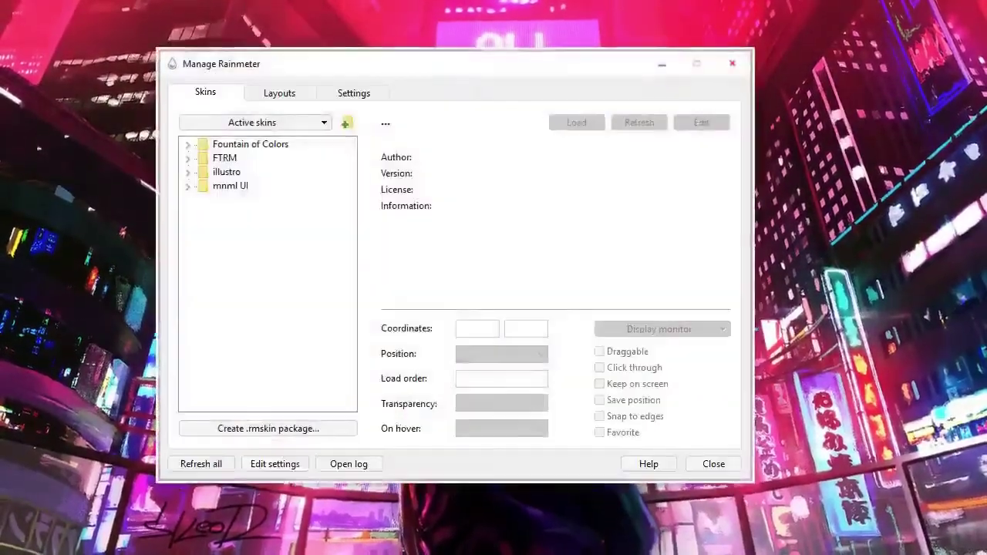
Load the weather.ini skin from FTRM - Weather\Normal and minimize the skin manager.
{"action": "left_click", "coordinate": [189, 158]}
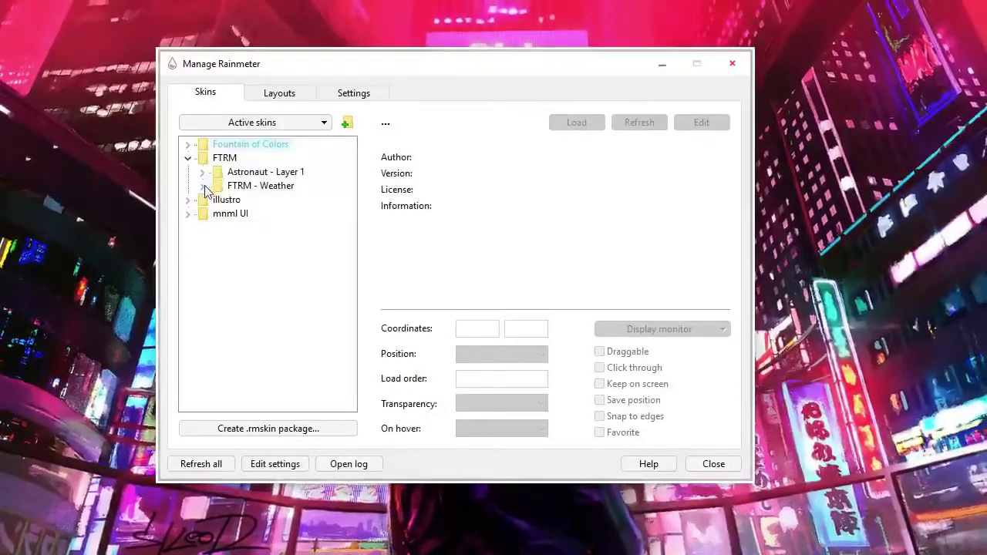
{"action": "left_click", "coordinate": [217, 199]}
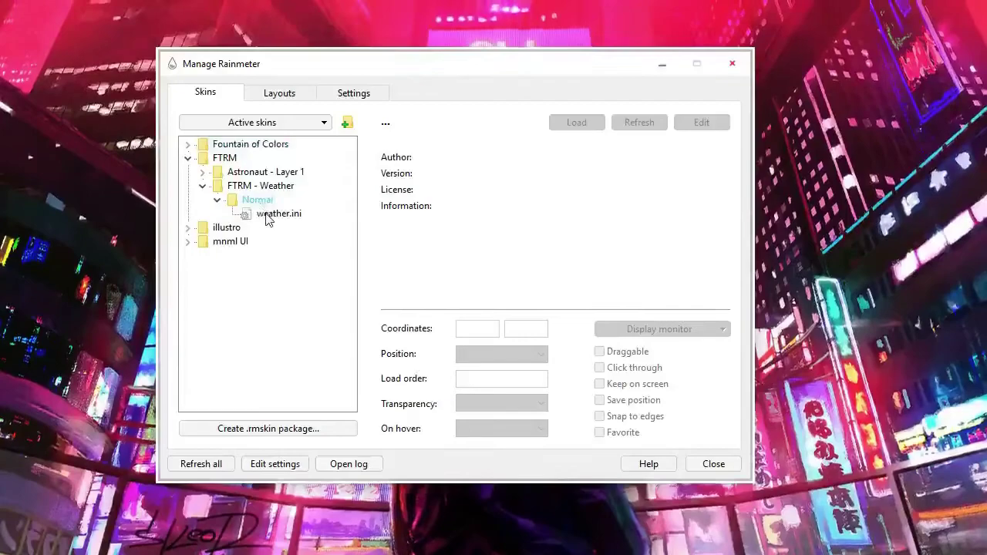
{"action": "left_click", "coordinate": [268, 216]}
{"action": "left_click", "coordinate": [578, 122]}
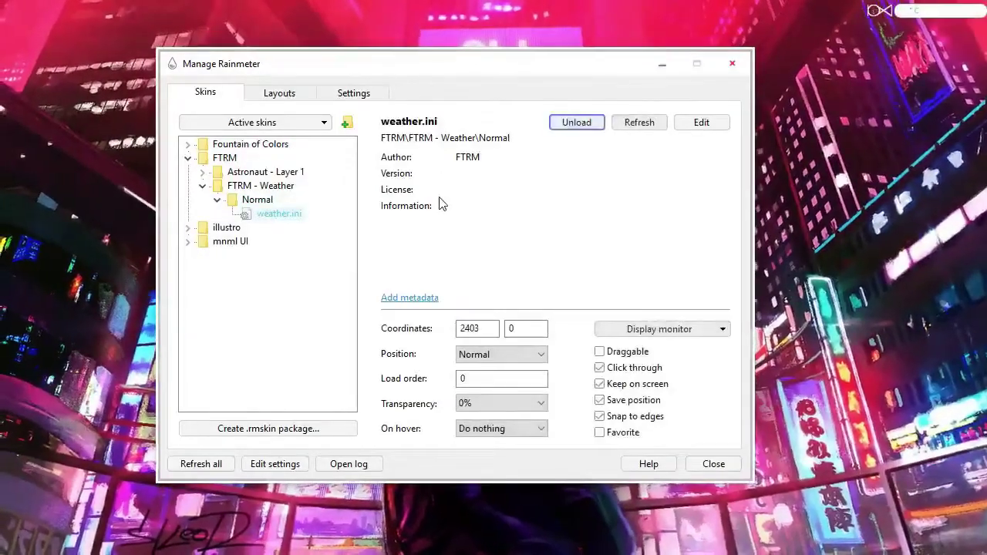
{"action": "left_click", "coordinate": [661, 65]}
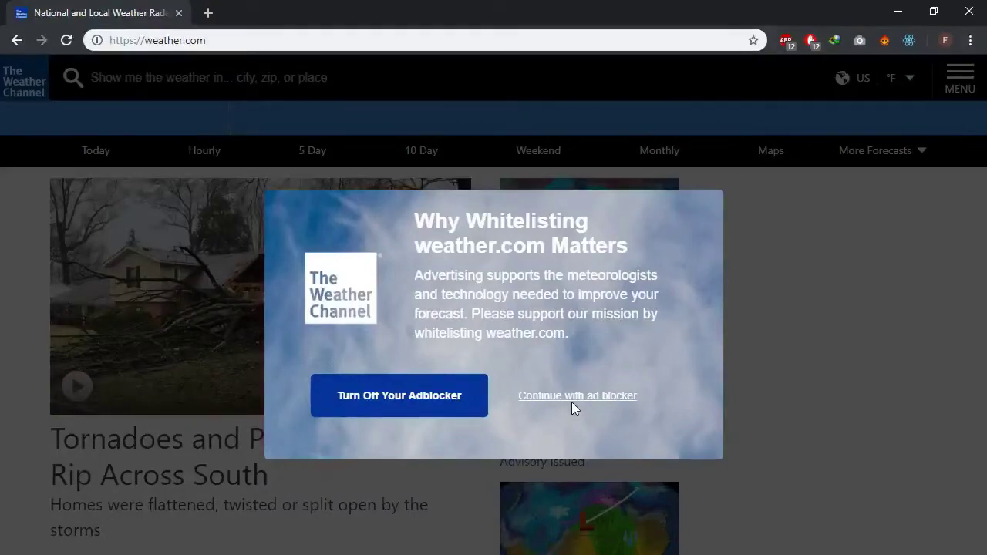
Continue to weather.com with the ad blocker, copy the location code IDYY2087 from the local forecast's address, and minimize the browser.
{"action": "left_click", "coordinate": [571, 401]}
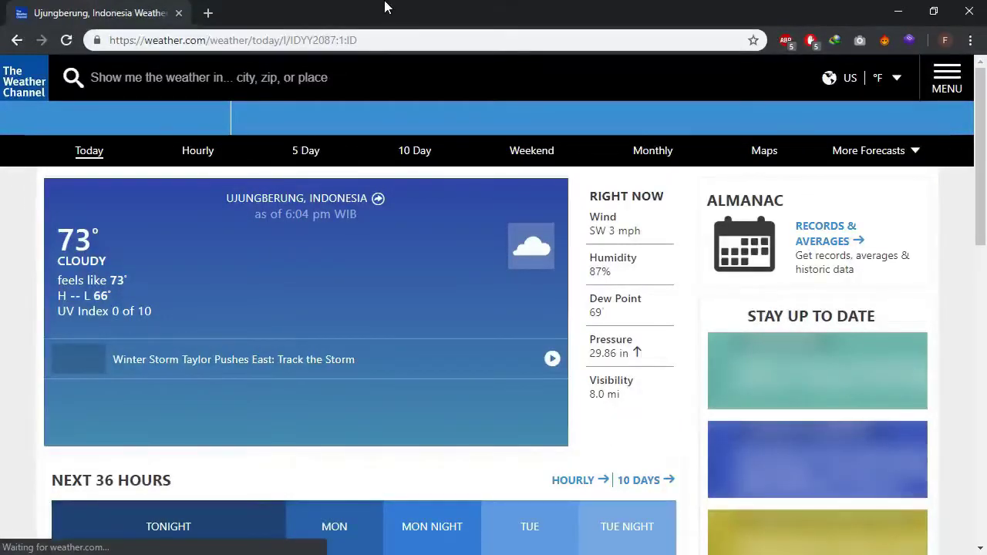
{"action": "double_click", "coordinate": [345, 41]}
{"action": "key", "text": "ctrl+c"}
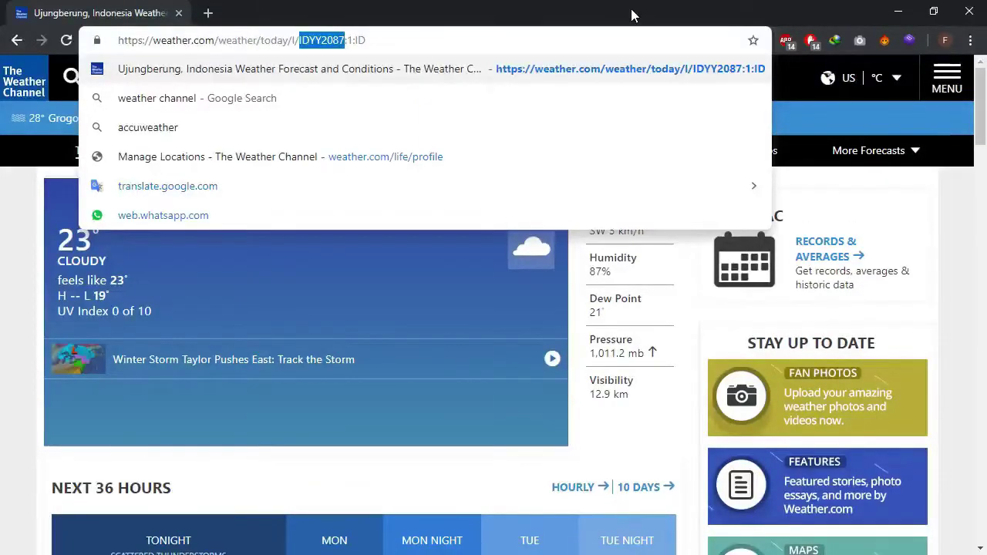
{"action": "left_click", "coordinate": [897, 12]}
Open the weather skin's management settings, enable Draggable and disable Click through.
{"action": "right_click", "coordinate": [841, 20]}
{"action": "left_click", "coordinate": [704, 38]}
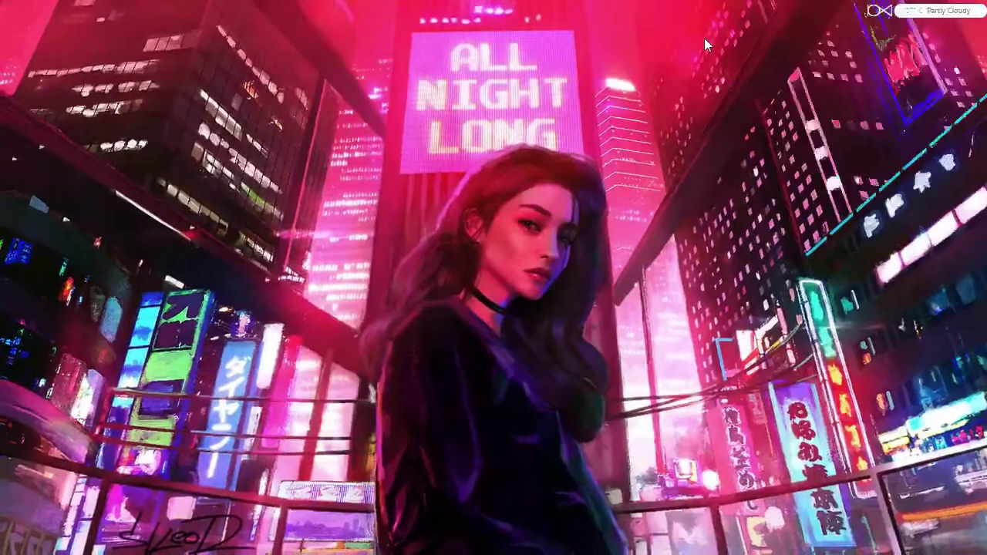
{"action": "right_click", "coordinate": [954, 13]}
{"action": "left_click", "coordinate": [654, 92]}
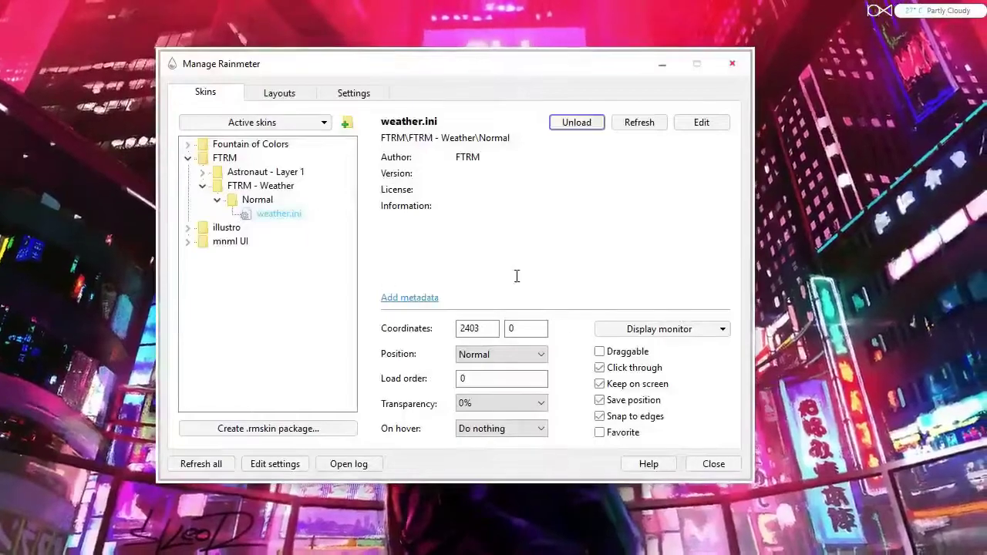
{"action": "left_click", "coordinate": [600, 351]}
{"action": "left_click", "coordinate": [600, 368]}
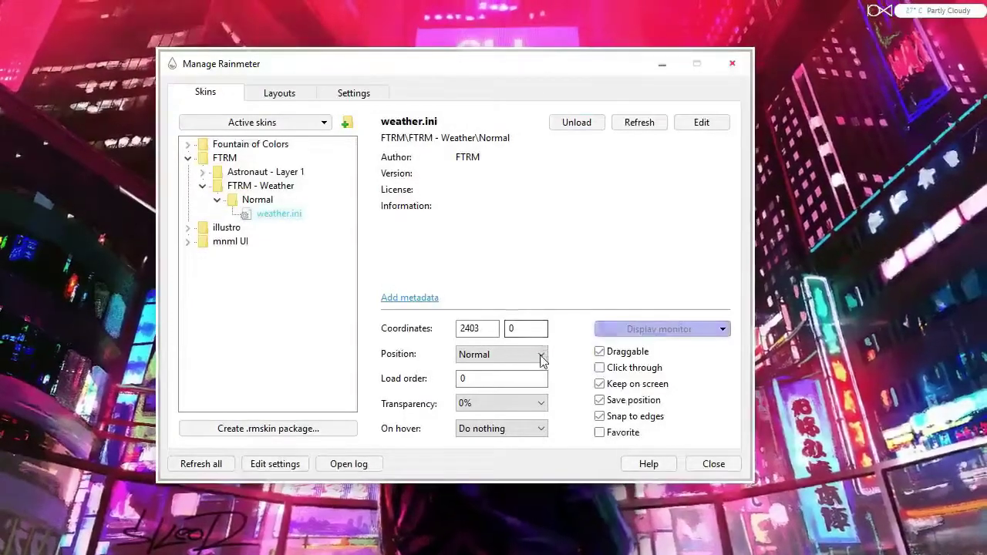
Edit weather.ini to replace the location code in the mWeatherRSS Url with the copied IDYY2087, and save and close the file.
{"action": "left_click", "coordinate": [701, 122]}
{"action": "scroll", "coordinate": [421, 275], "scroll_direction": "down", "scroll_amount": 8}
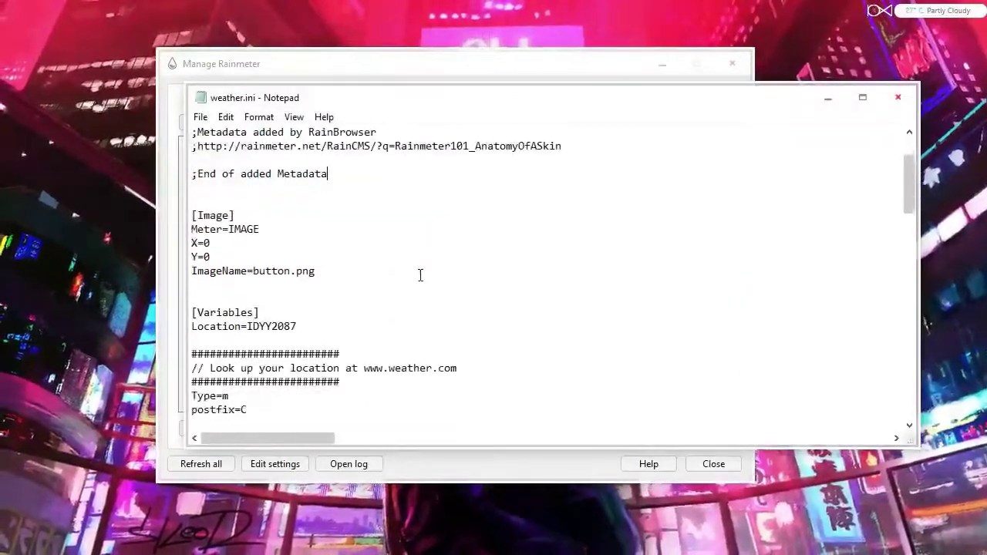
{"action": "left_click_drag", "start_coordinate": [444, 326], "coordinate": [488, 327]}
{"action": "right_click", "coordinate": [488, 327]}
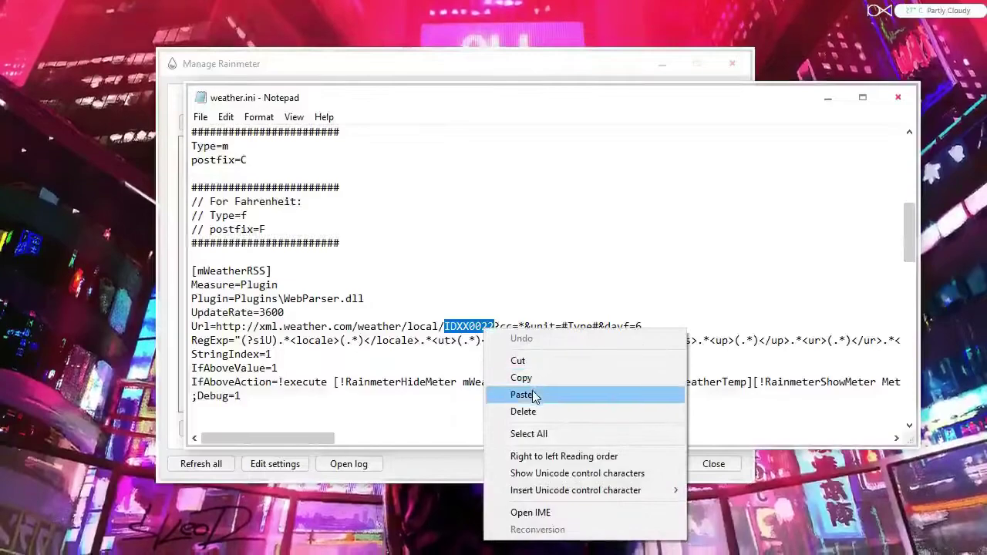
{"action": "left_click", "coordinate": [518, 393]}
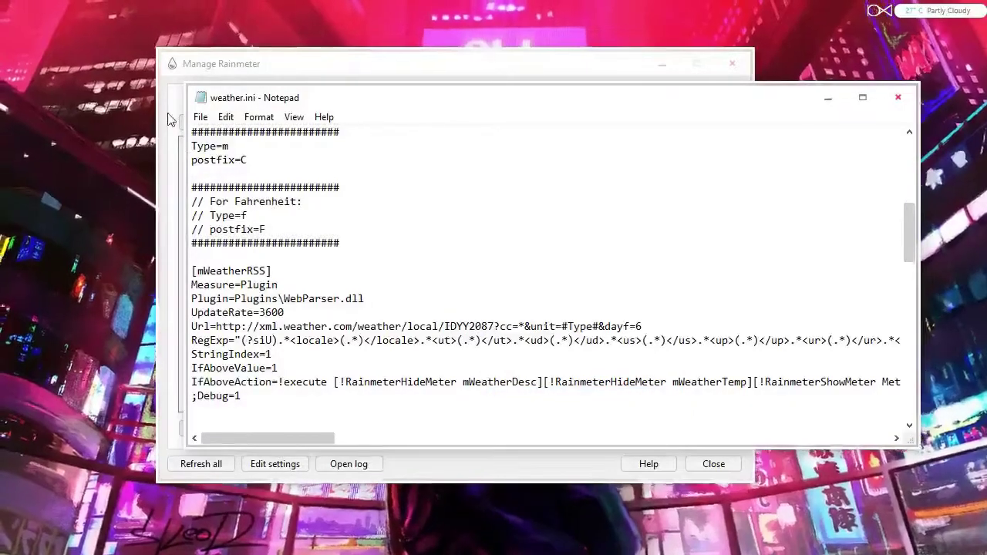
{"action": "left_click", "coordinate": [200, 116]}
{"action": "left_click", "coordinate": [224, 168]}
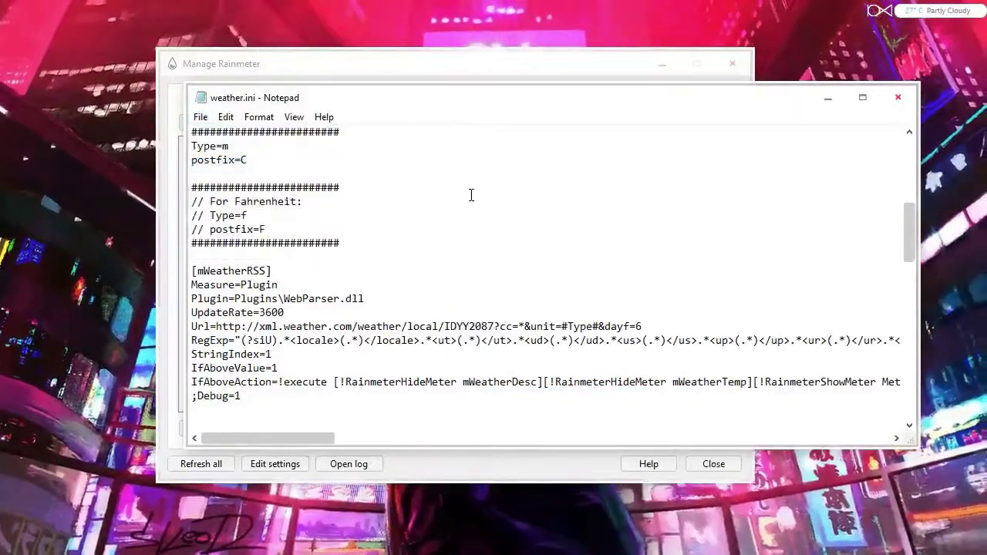
{"action": "left_click", "coordinate": [897, 98]}
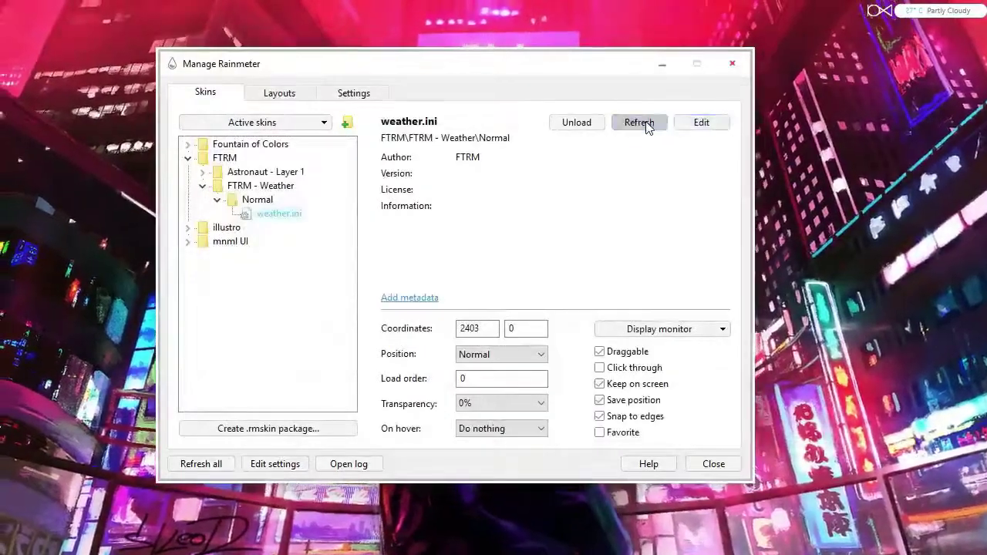
Refresh the weather skin, disable Draggable and enable Click through, and close the skin manager.
{"action": "left_click", "coordinate": [647, 122]}
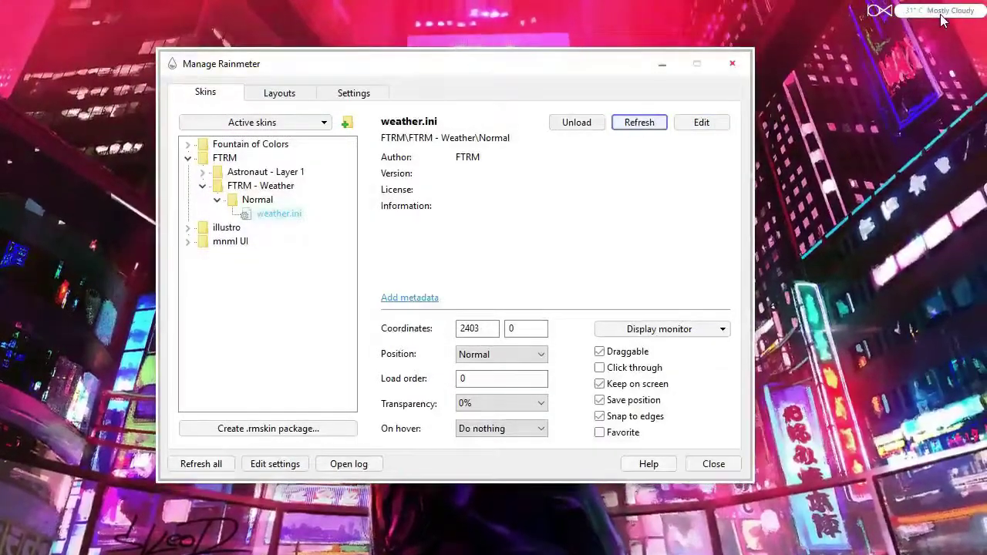
{"action": "left_click", "coordinate": [599, 367]}
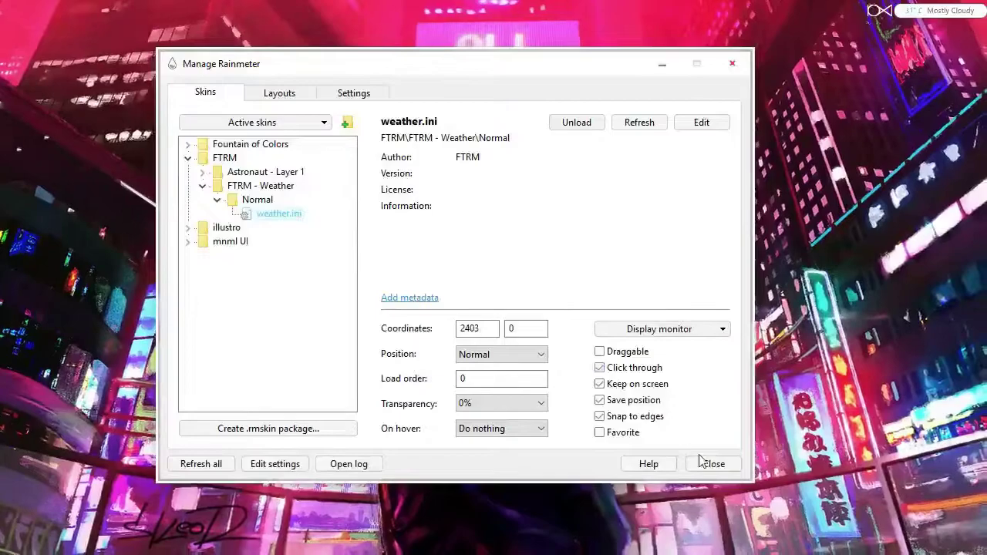
{"action": "left_click", "coordinate": [709, 463]}
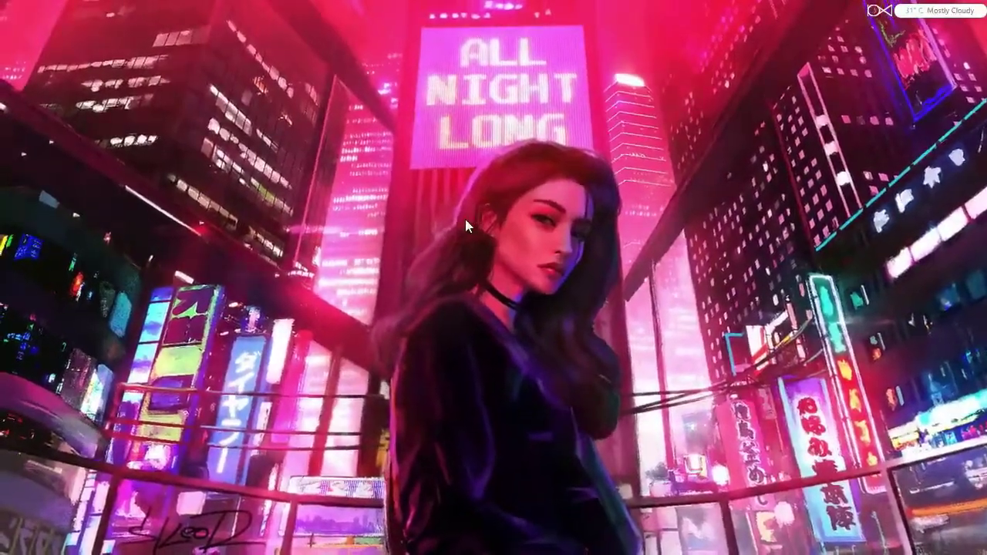